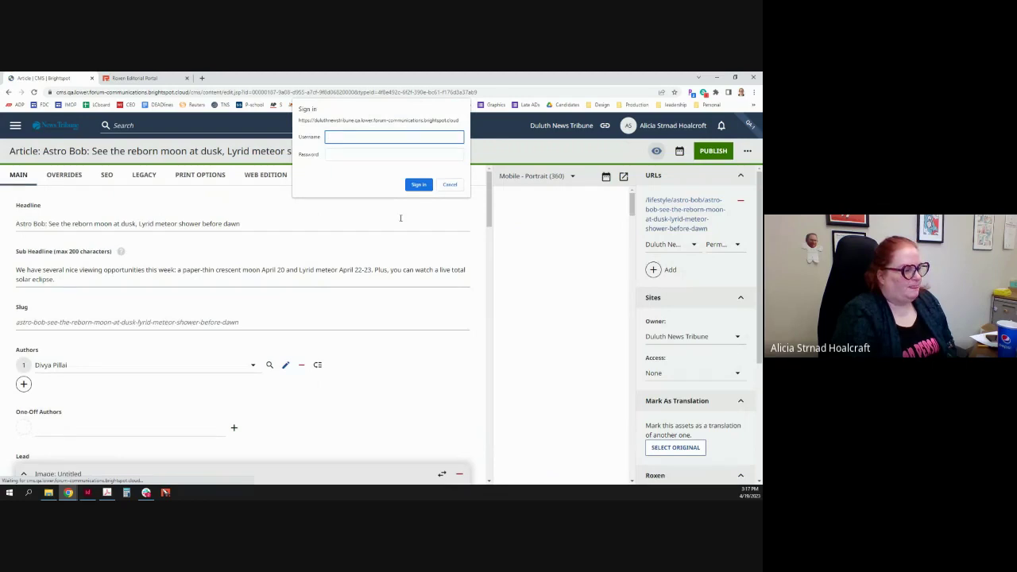
Sign in to the article preview with the username debug and the account password, and look over the previewed article.
type("debug")
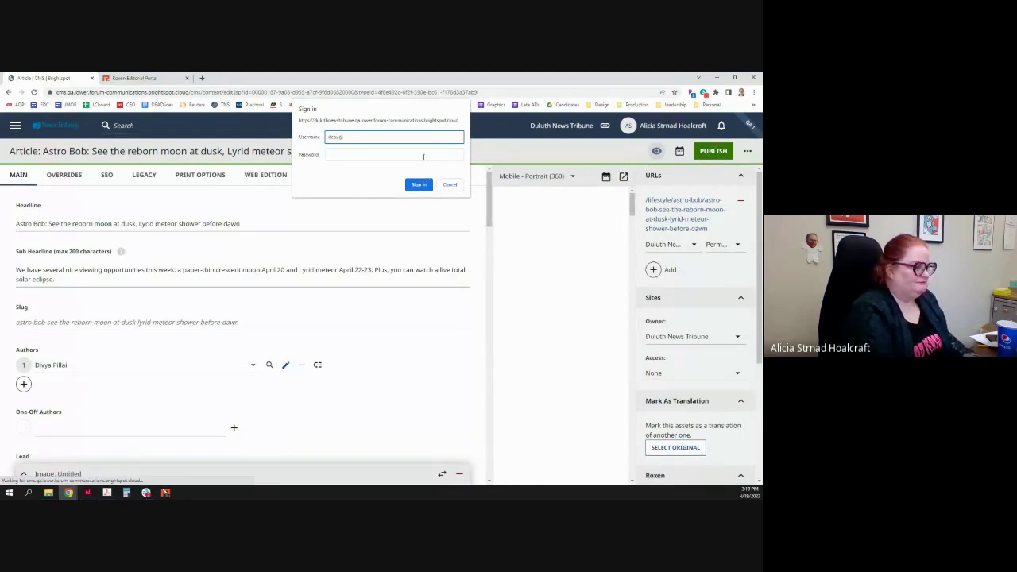
left_click(424, 156)
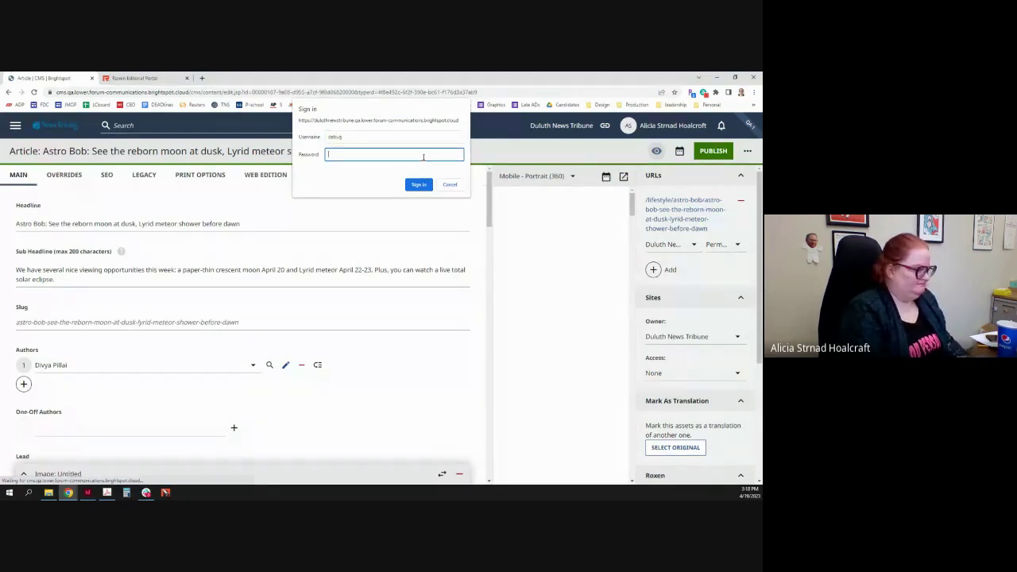
type("********")
key("Return")
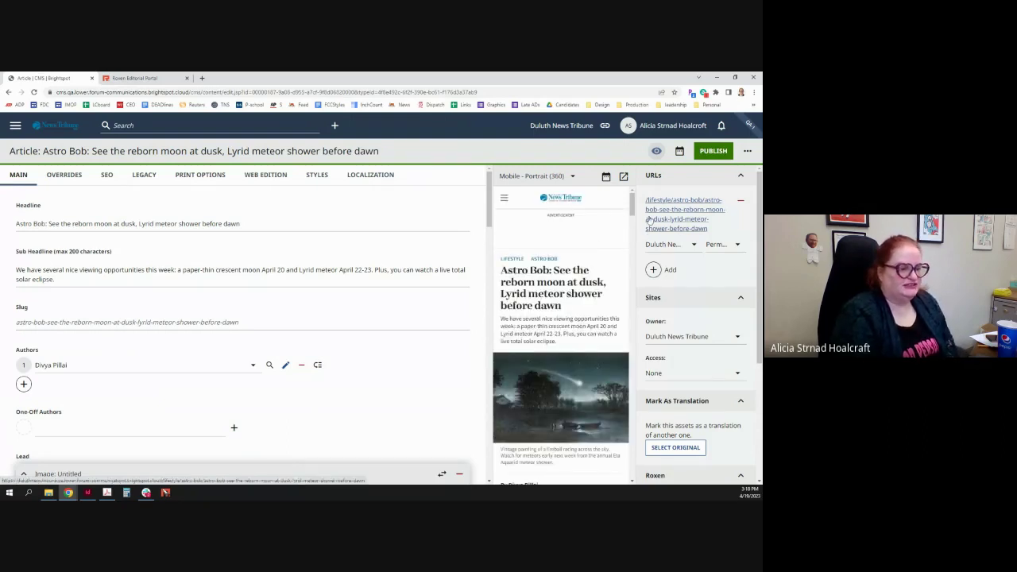
scroll(634, 226, "down", 4)
left_click_drag(634, 226, 492, 201)
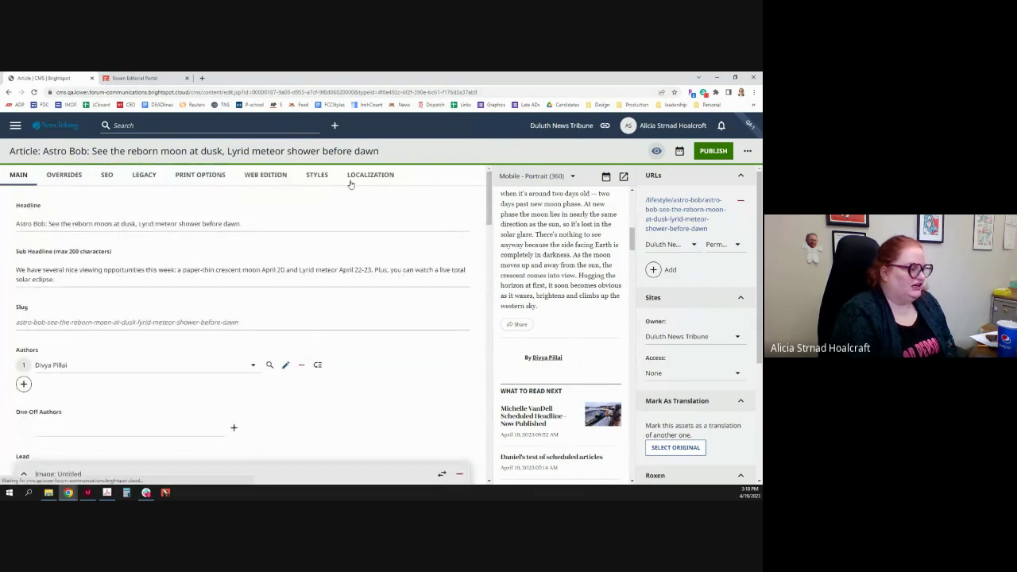
Set the slug in the article's print options to 041623astrobob.
left_click(214, 176)
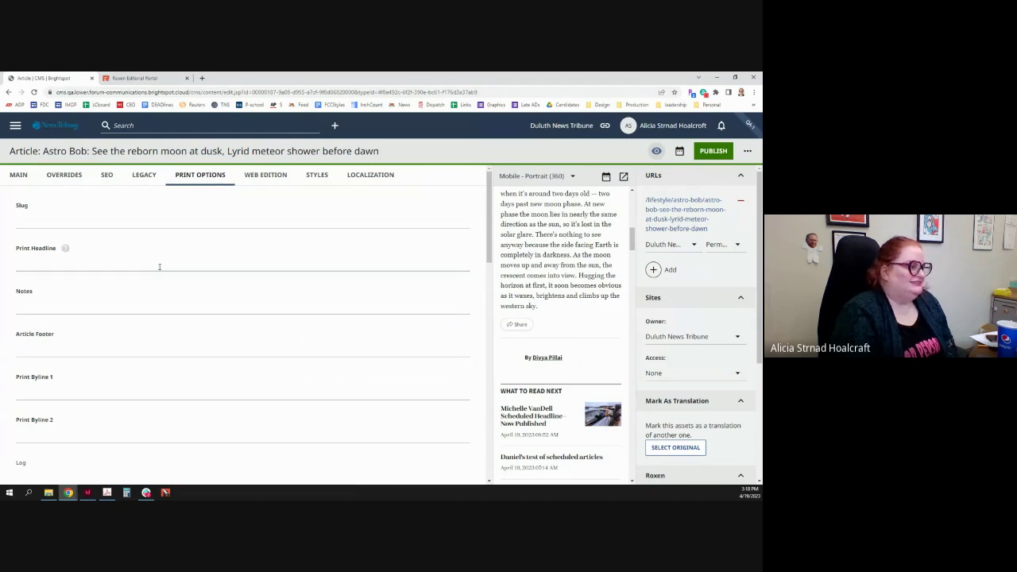
left_click(119, 216)
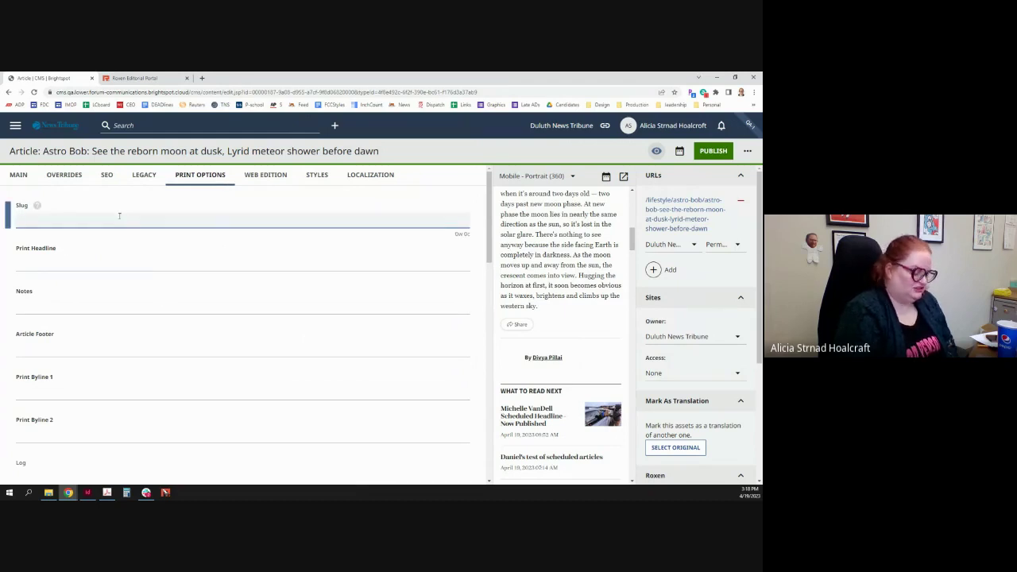
type("0416")
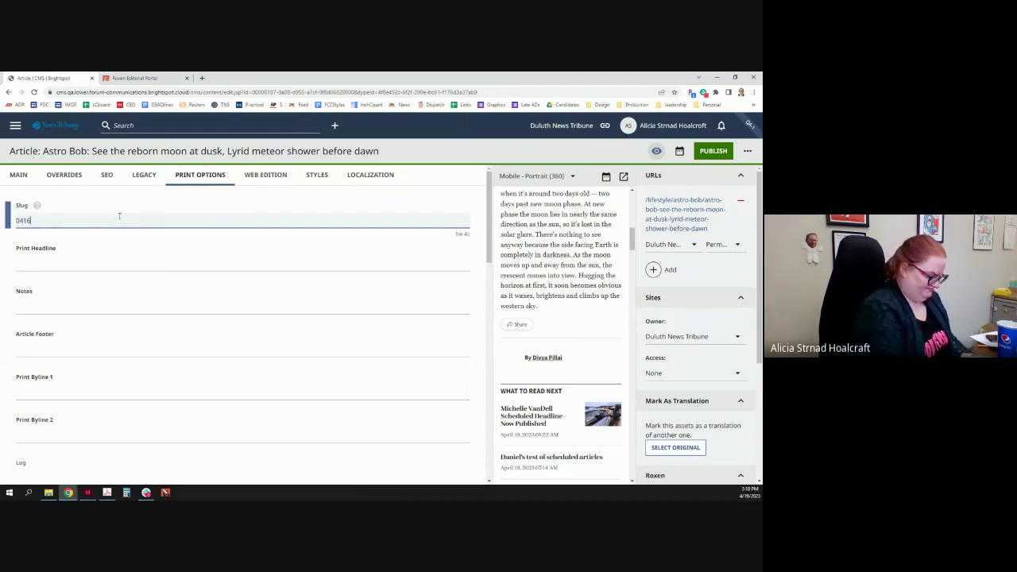
type("23astr")
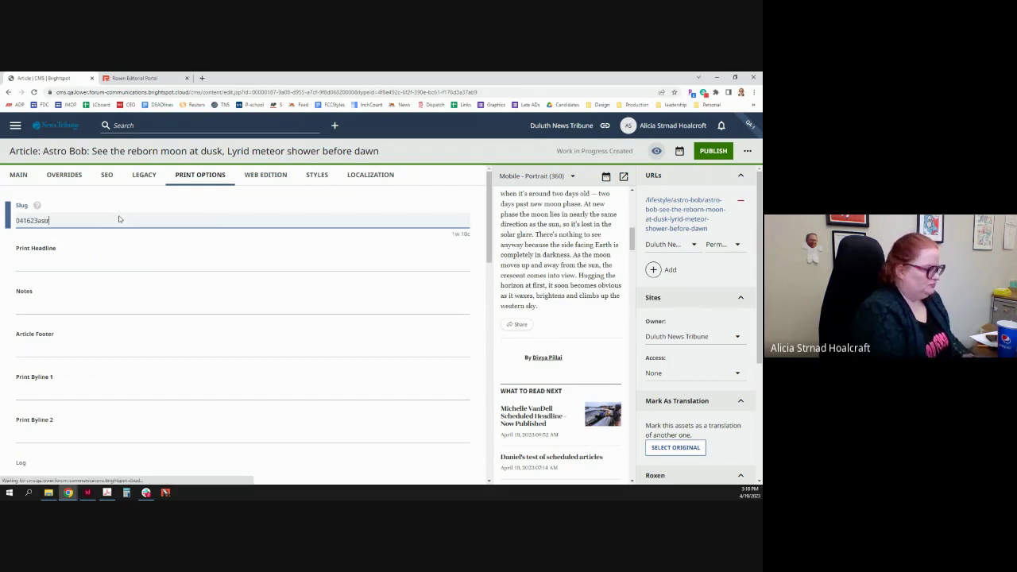
type("obob")
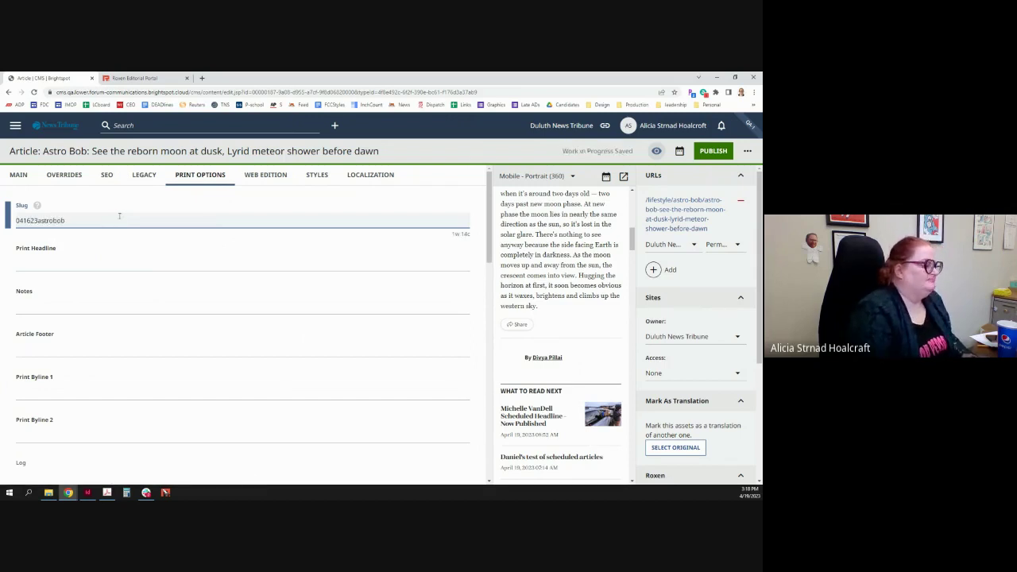
Enter "The stars and stuff do cool things" as the article's print headline.
left_click(89, 261)
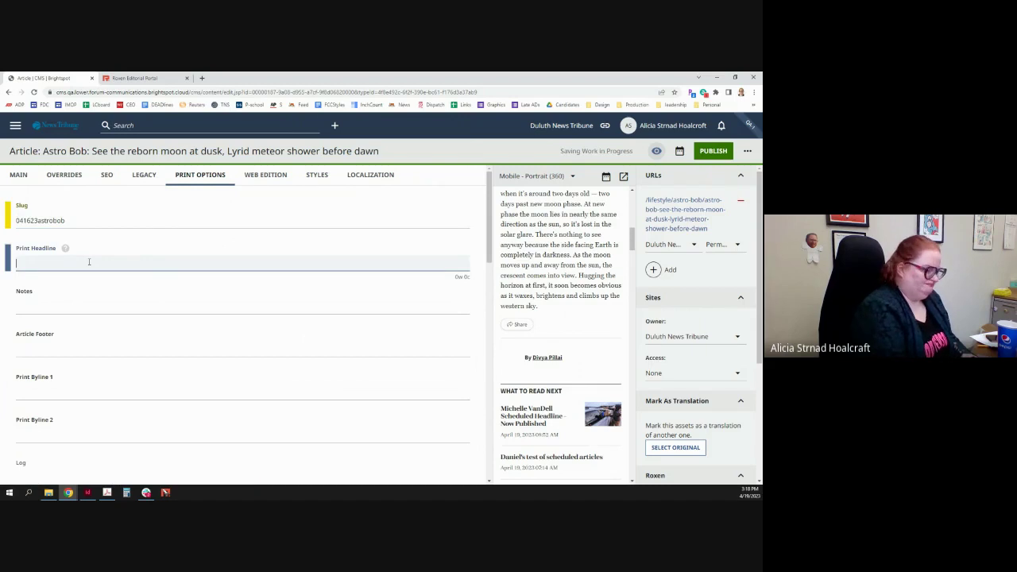
type("The")
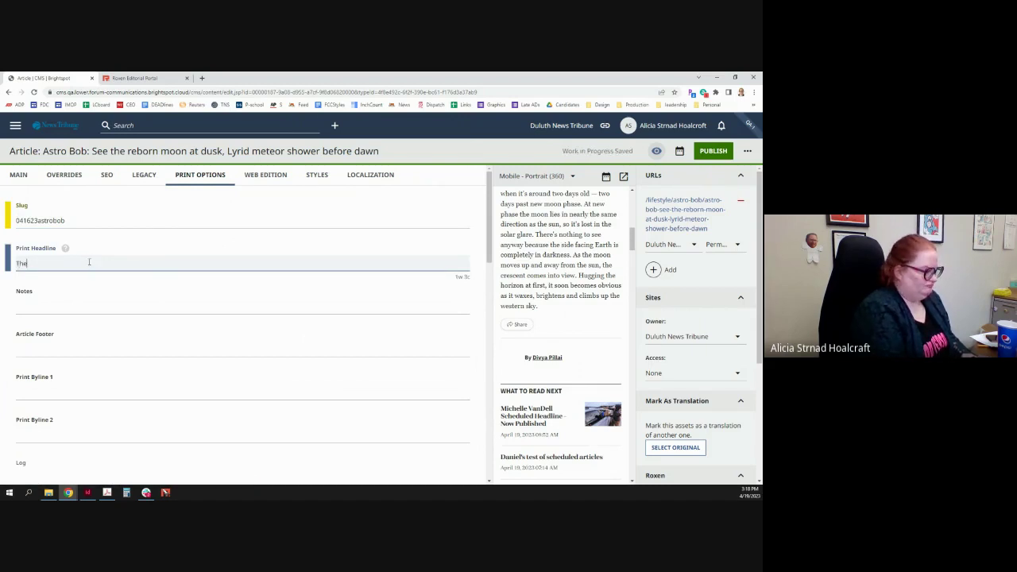
type(" stars and stuff")
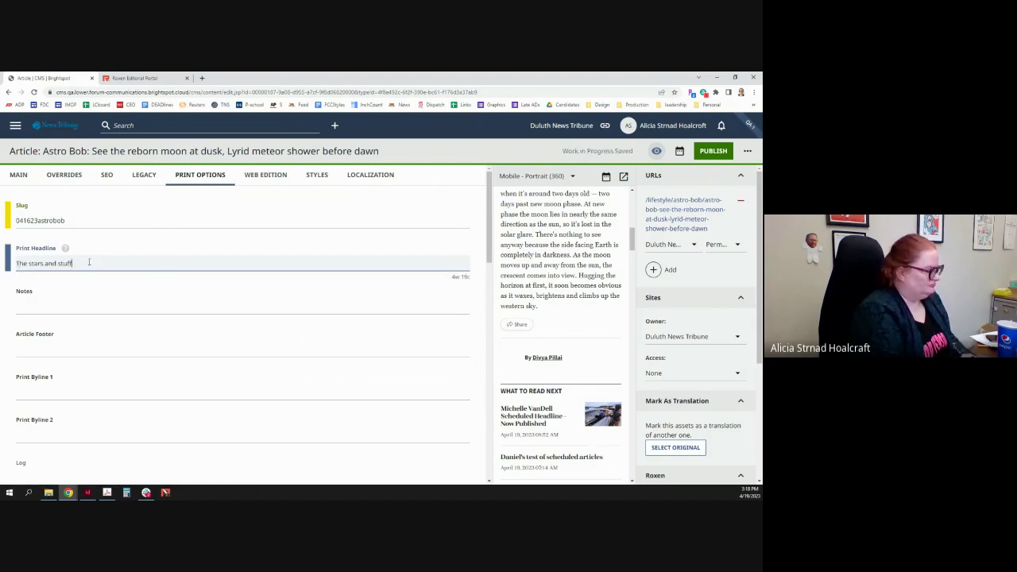
type(" do cool things")
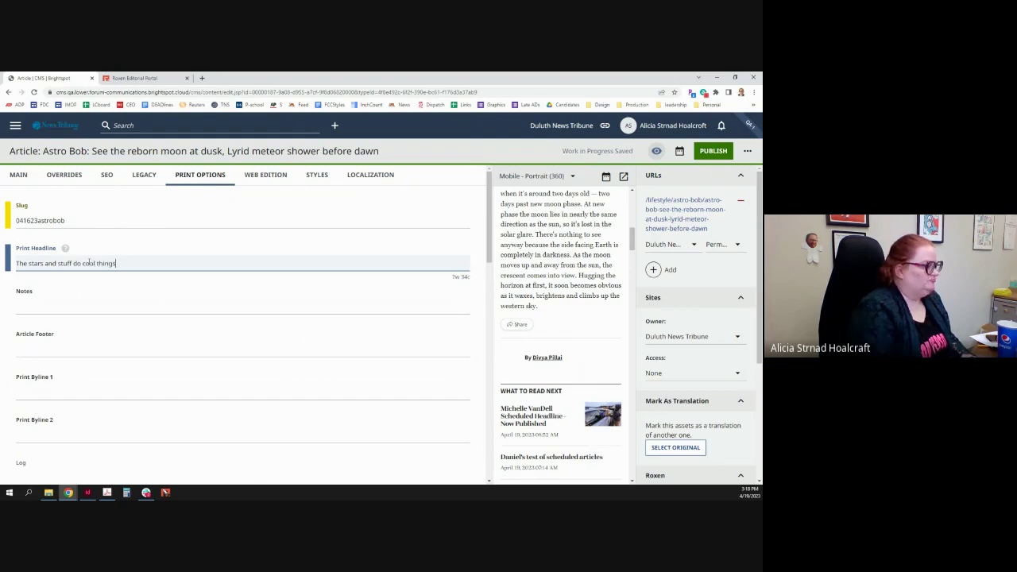
Enter "Astro Bob likes cool things" as the article footer for print.
left_click(22, 352)
type("A")
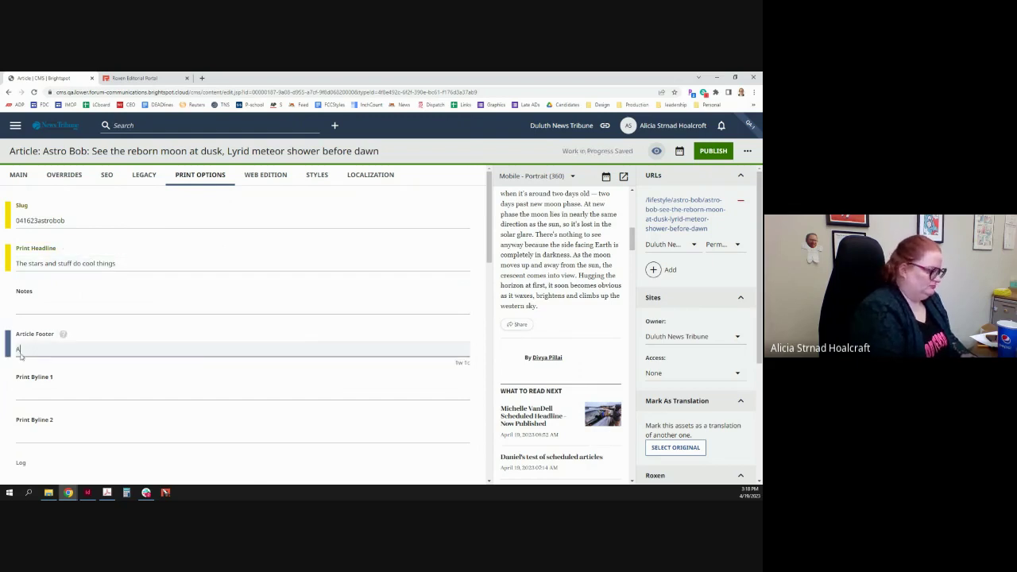
type("stro Bob lik")
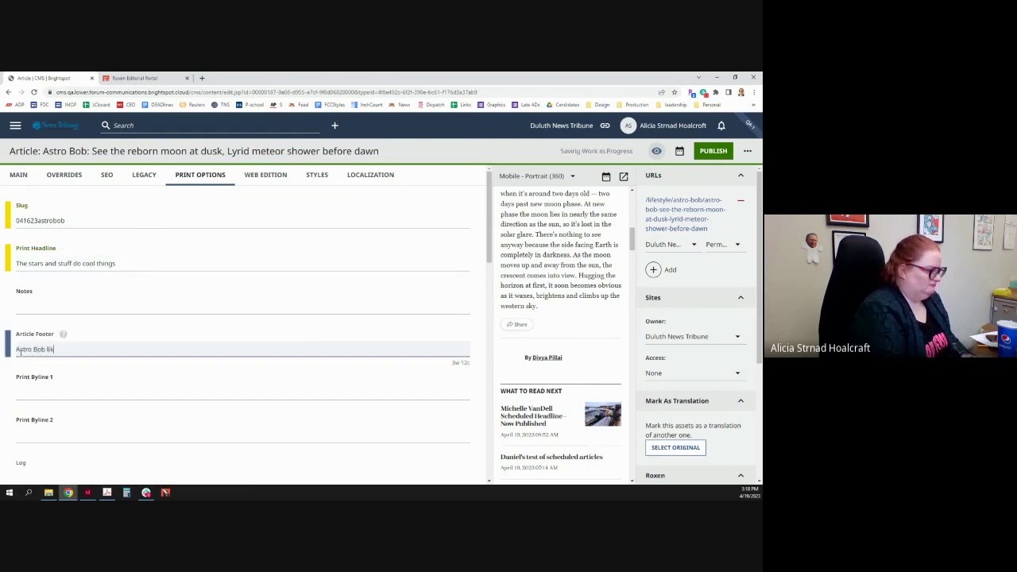
type("es cool things")
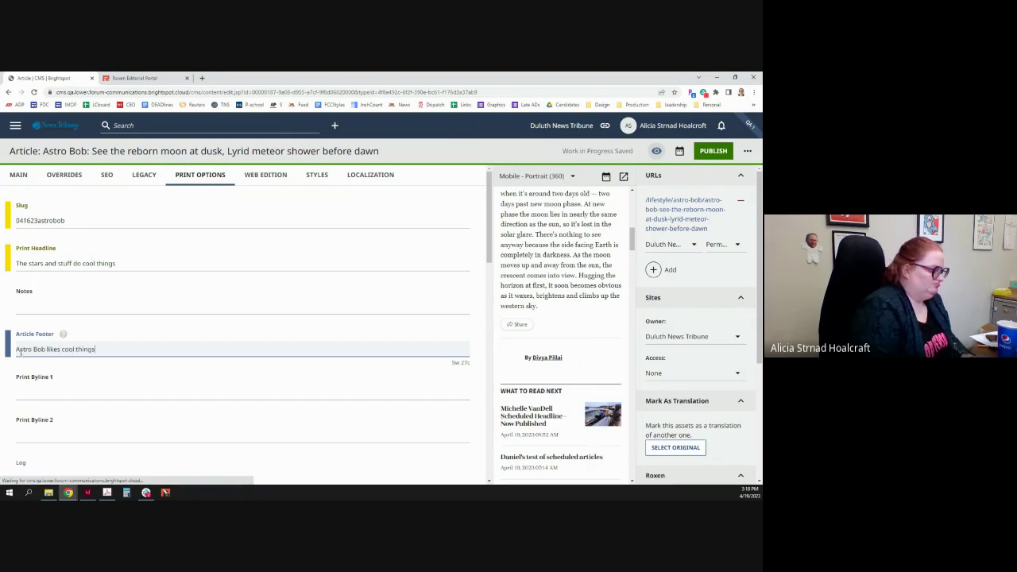
Fill in Print Byline 1 with "Astro Bob" and Print Byline 2 with "Cool".
left_click(27, 392)
type("Astro")
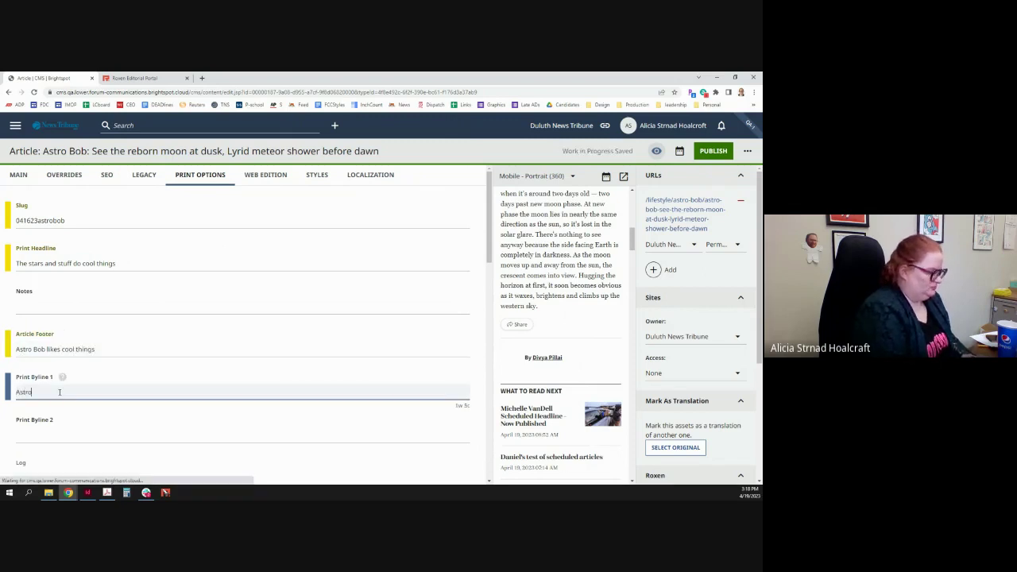
type(" Bob")
key("Tab")
type("Cool")
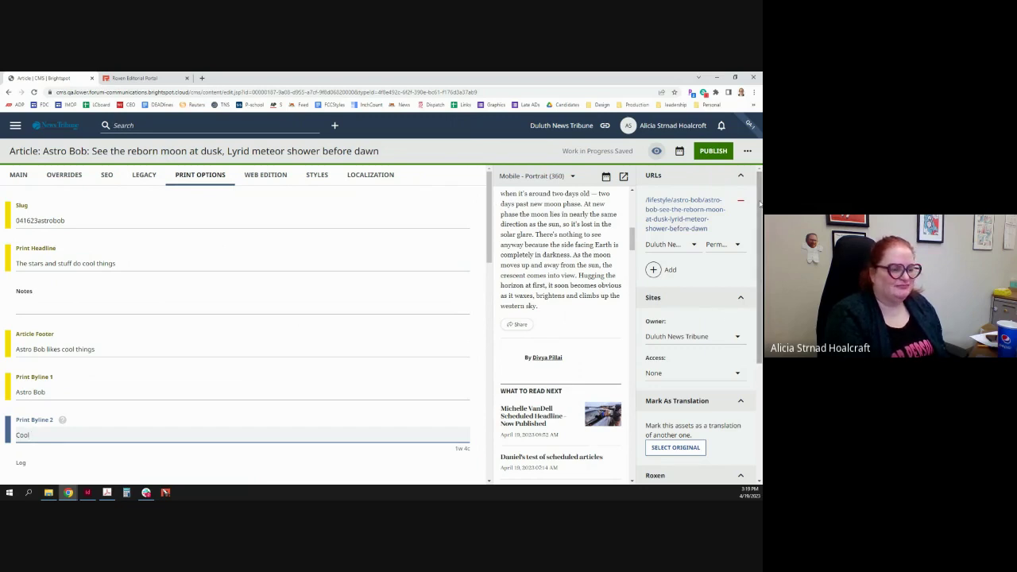
Publish the article with its print options and let the browser save the preview sign-in credentials.
left_click_drag(759, 203, 759, 206)
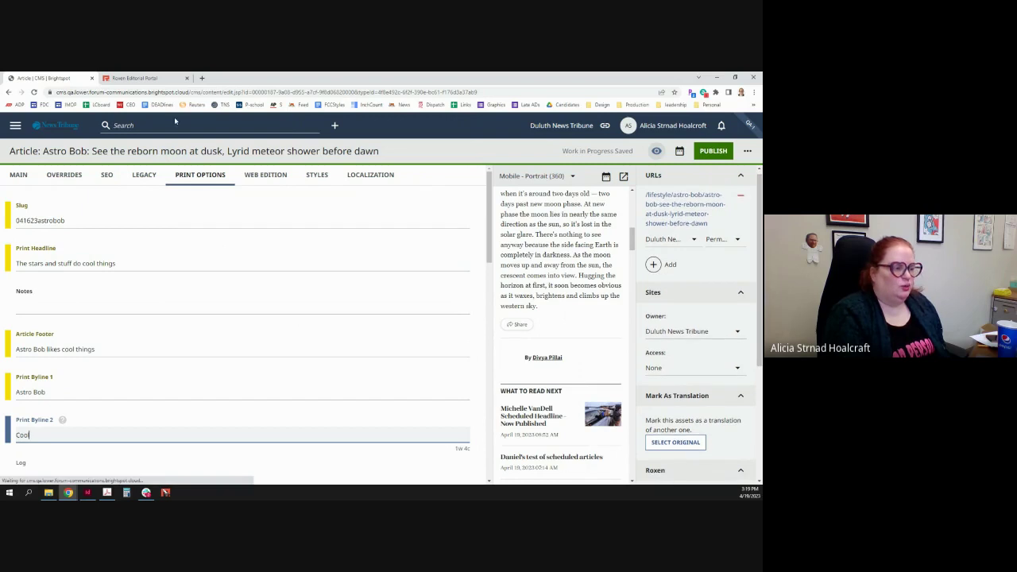
left_click(700, 158)
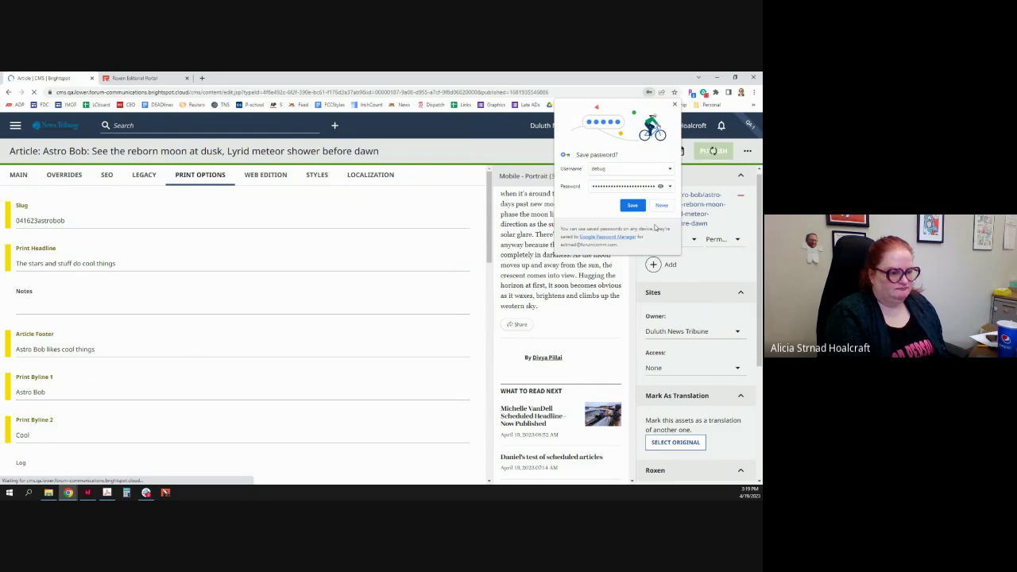
left_click(639, 208)
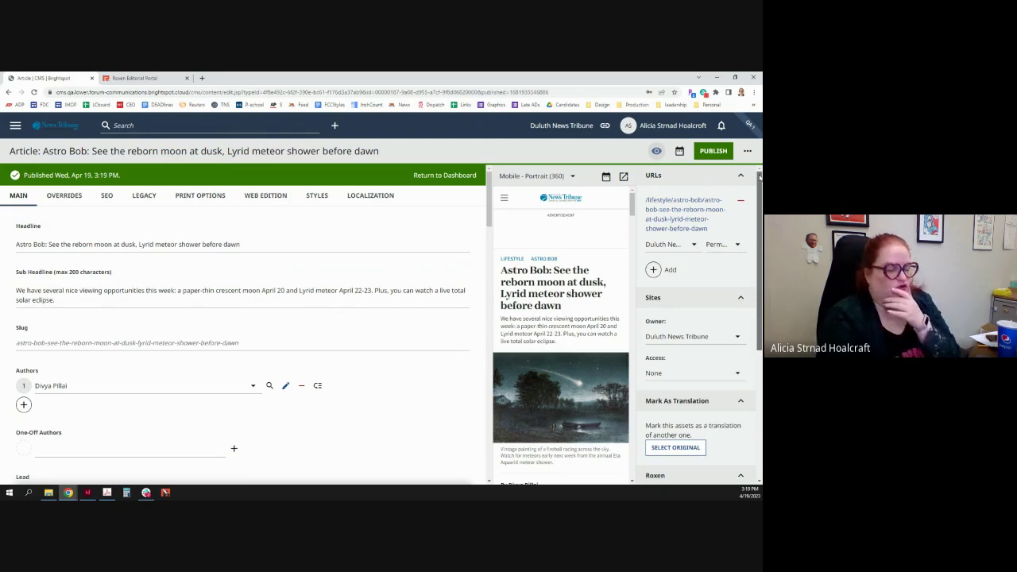
Set the article's Roxen print date to Sunday, April 16, 2023.
left_click_drag(759, 177, 760, 311)
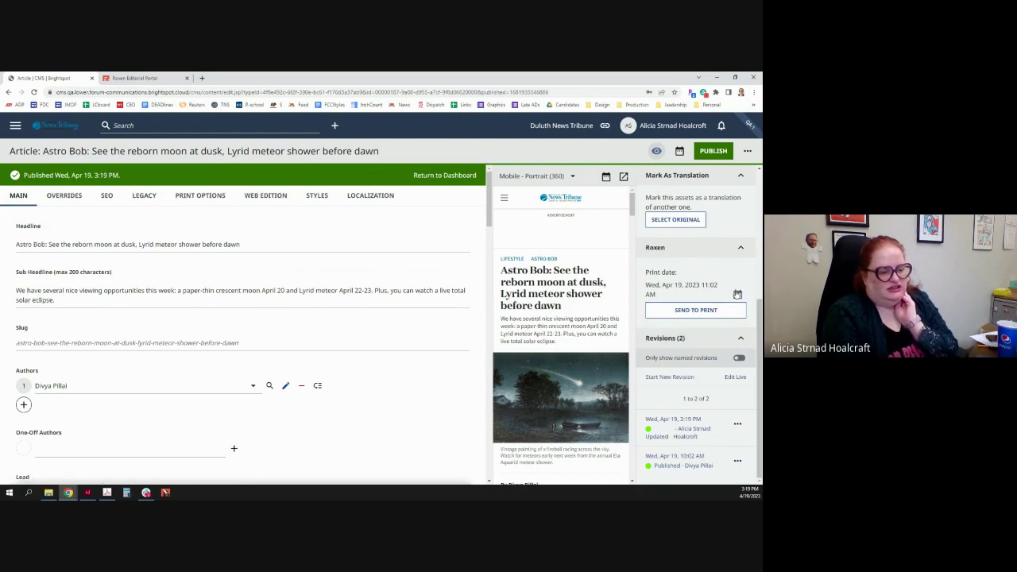
left_click(737, 294)
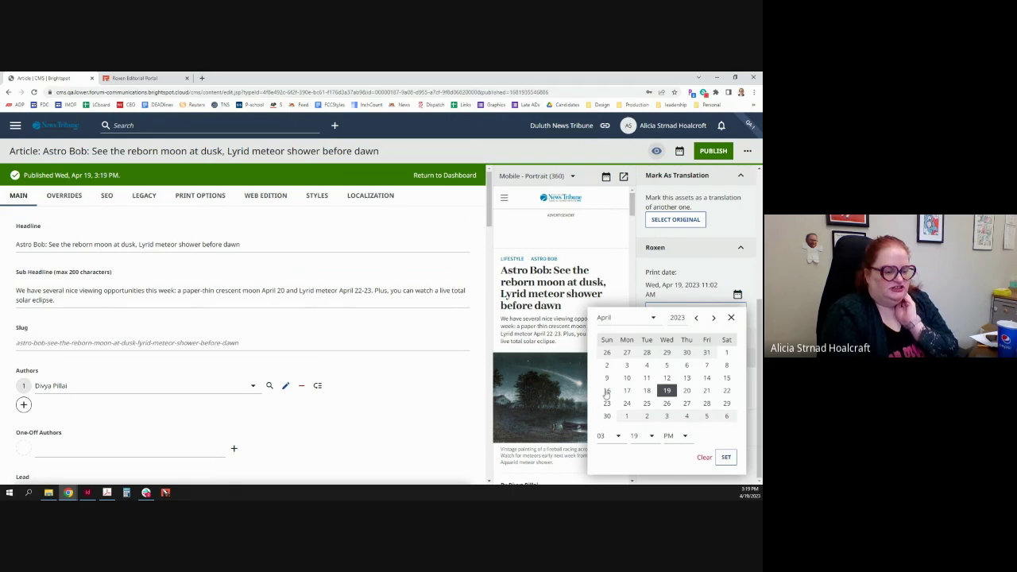
left_click(607, 391)
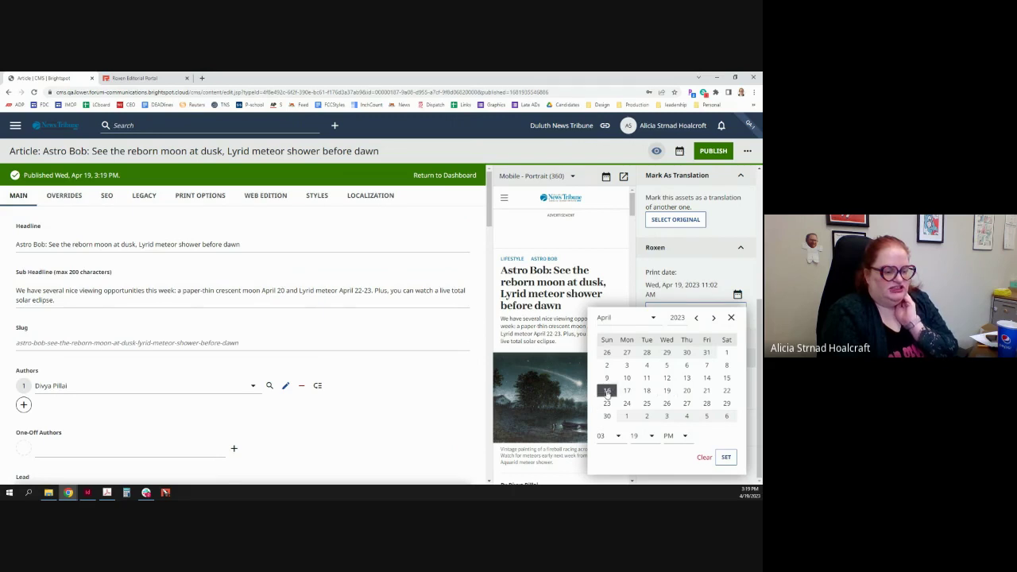
left_click(726, 460)
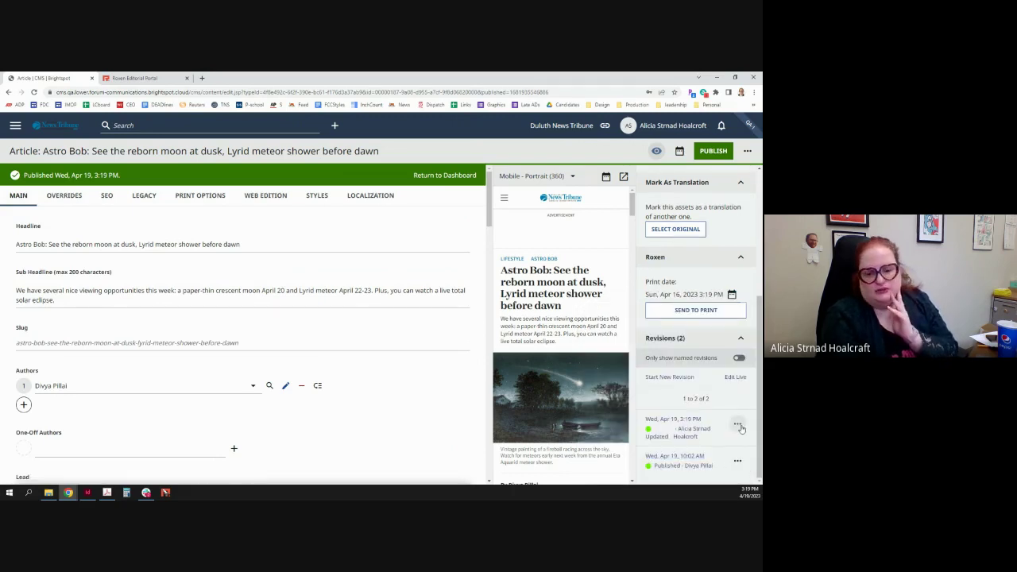
Send the article to Roxen for print and dismiss the resulting message.
left_click(695, 311)
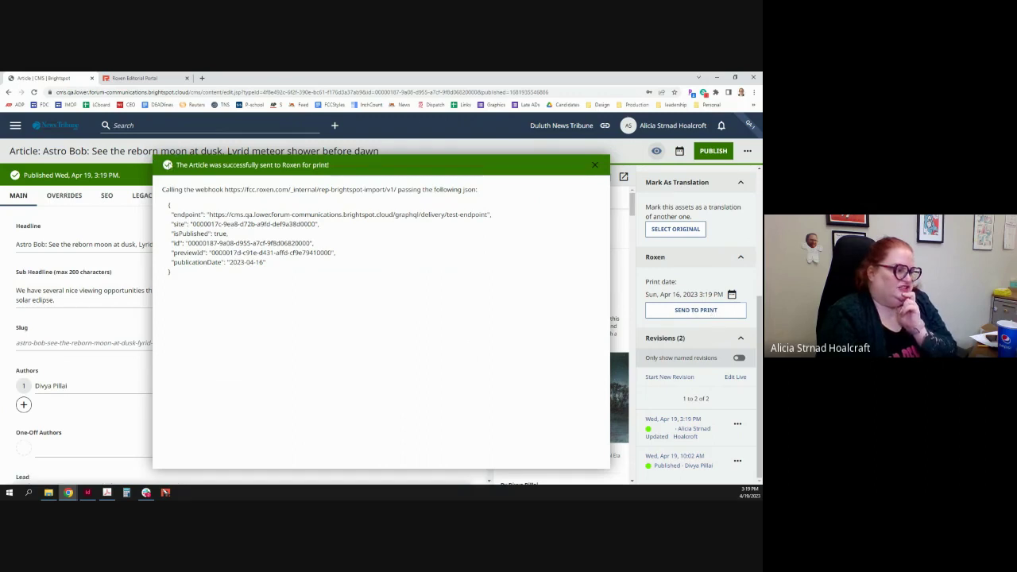
left_click_drag(168, 165, 411, 169)
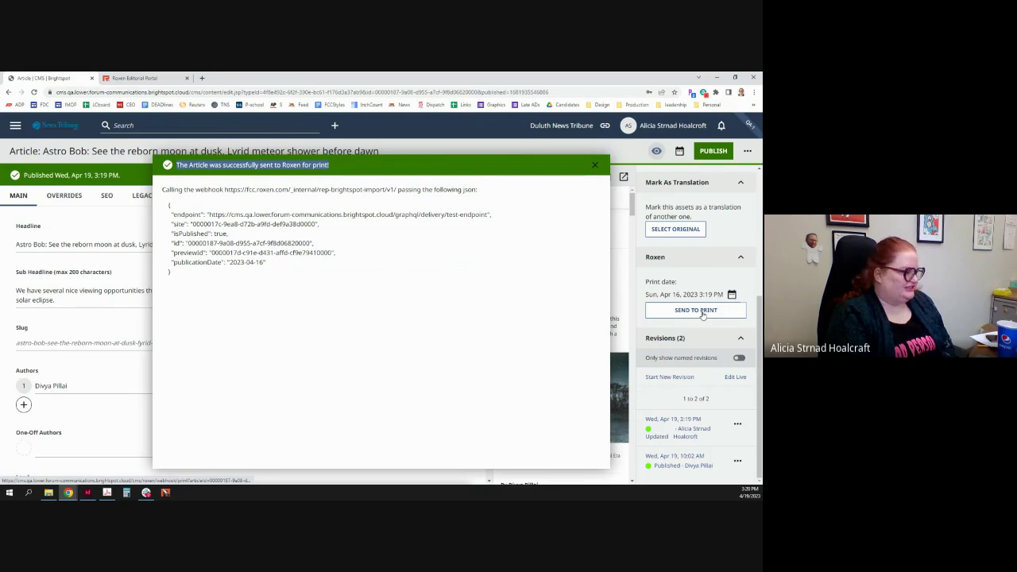
left_click(599, 168)
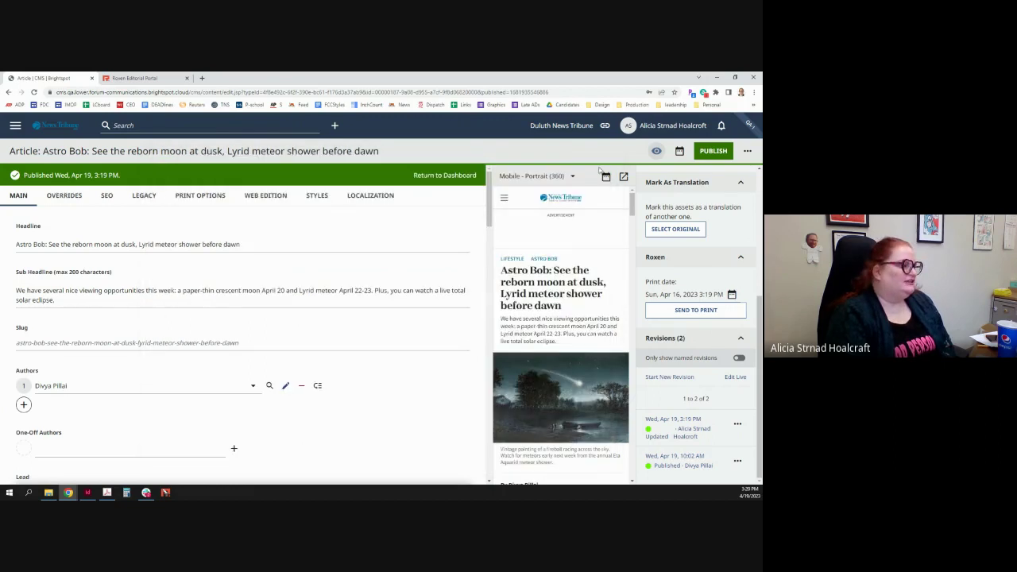
Switch to the Roxen Editorial Portal's Standard view and open the Duluth News Tribune's 2023-04-16 Main edition.
left_click(148, 80)
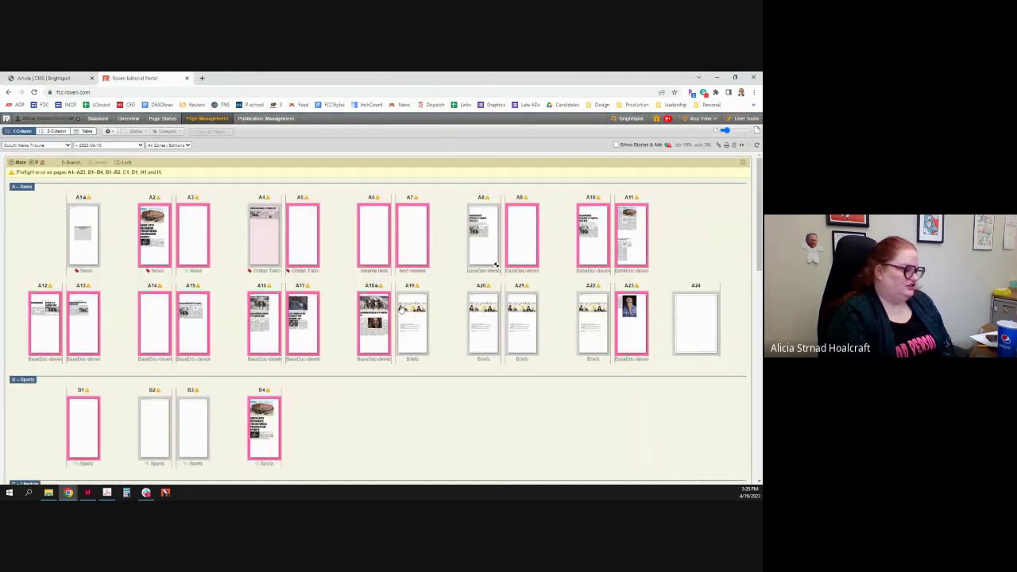
left_click(97, 119)
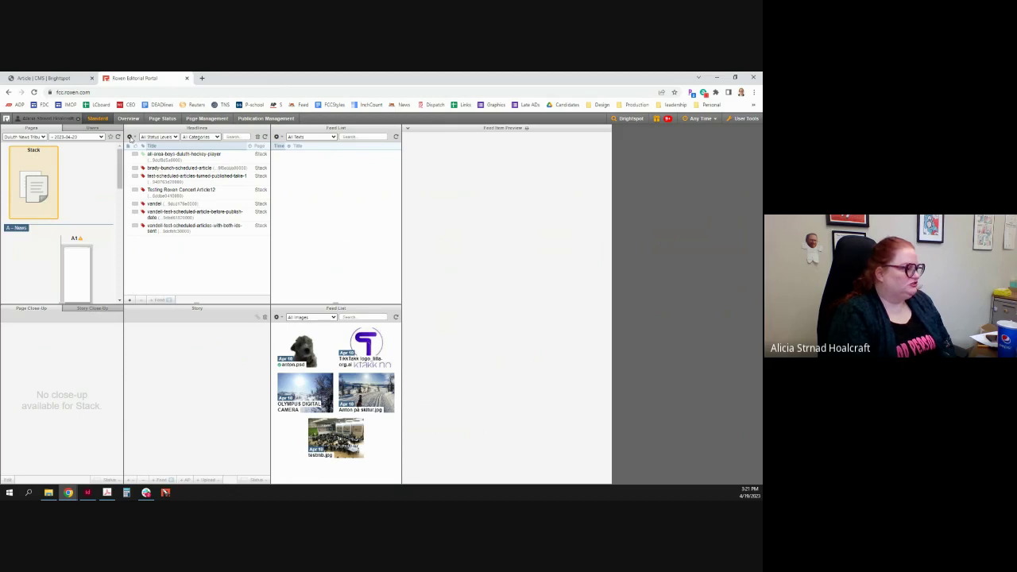
left_click(101, 136)
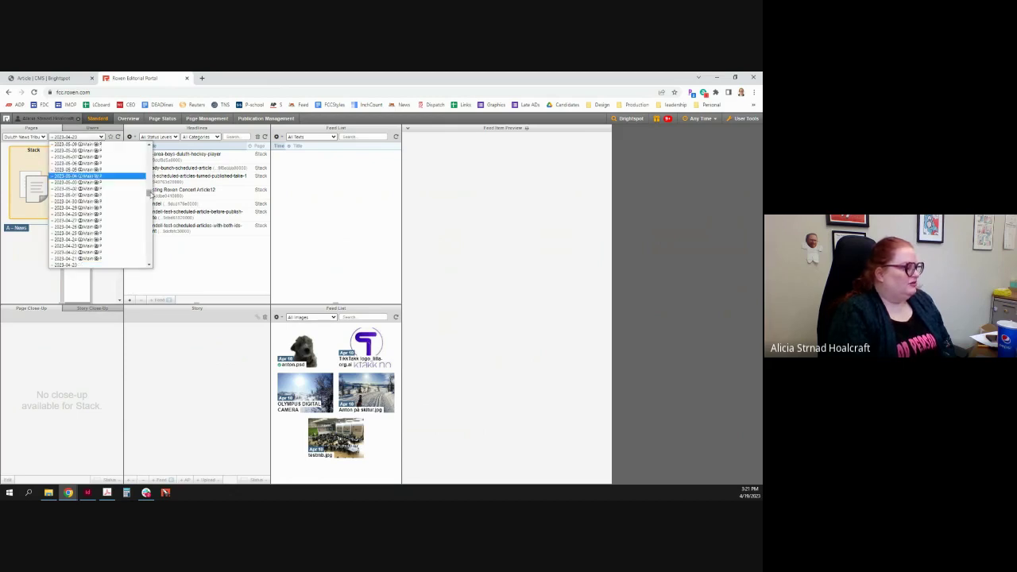
left_click_drag(149, 194, 149, 198)
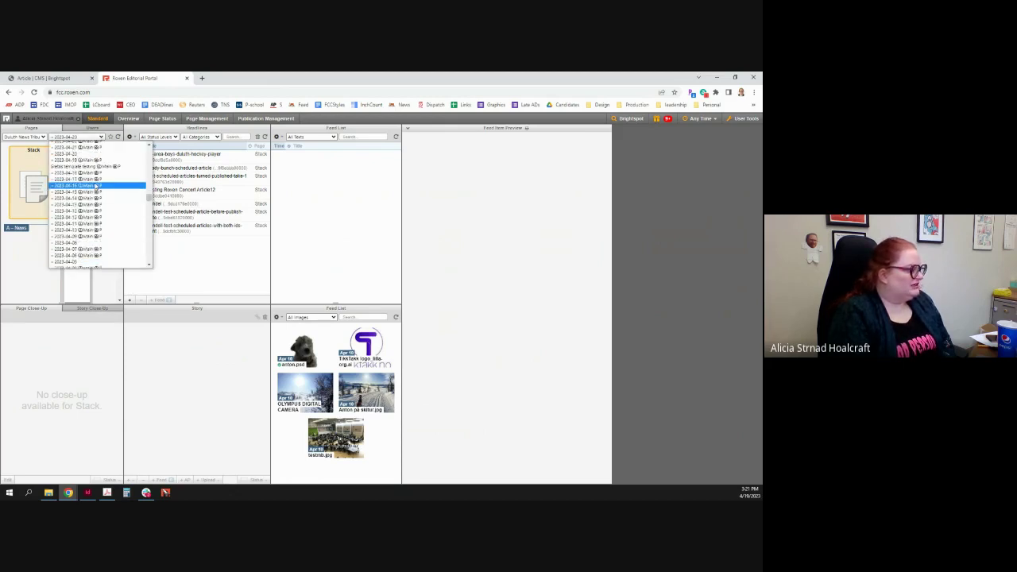
left_click(94, 185)
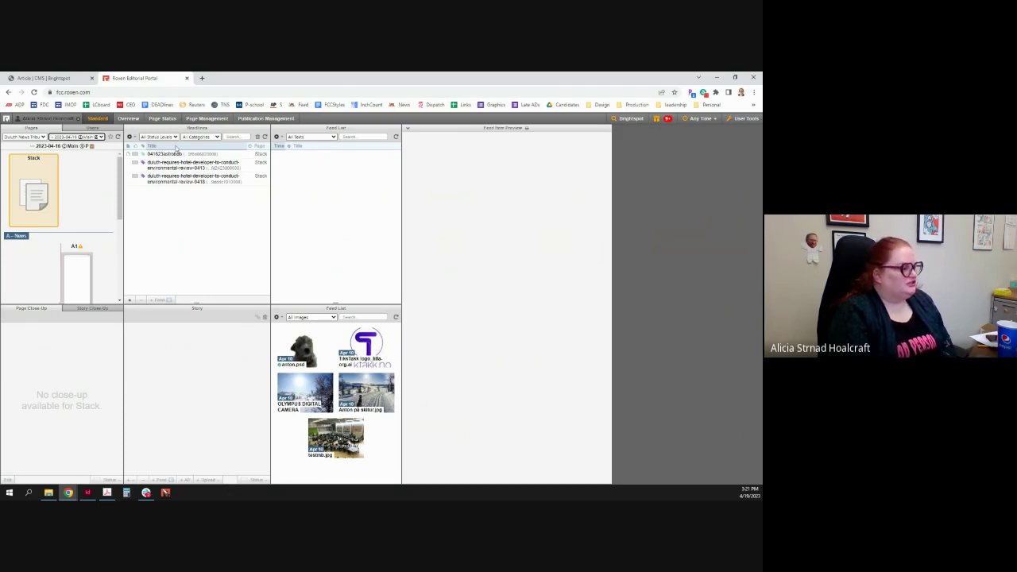
Open the story 041623astrobob from the edition's stack and examine its imported text, image and byline elements.
left_click(168, 155)
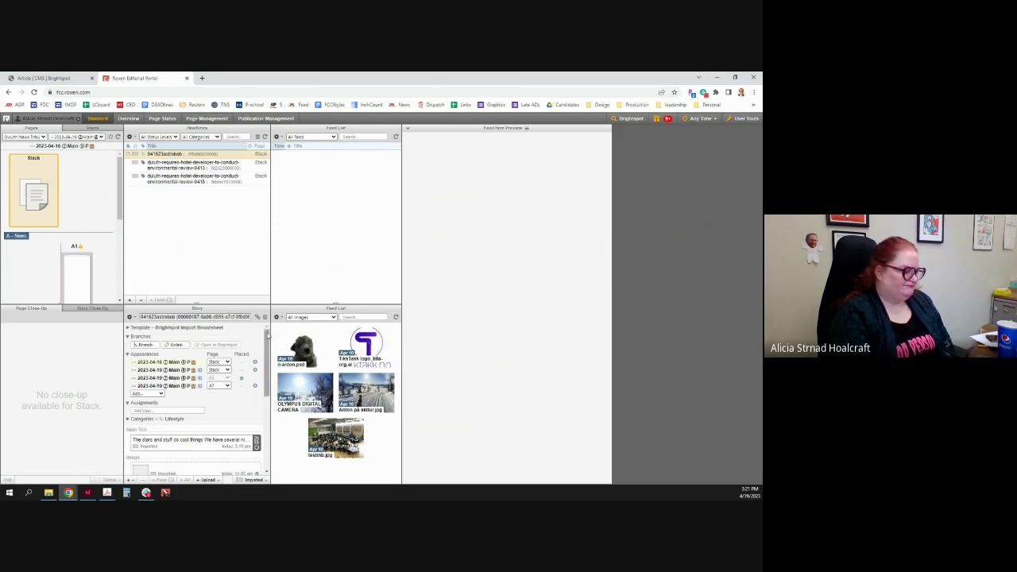
left_click_drag(267, 337, 267, 378)
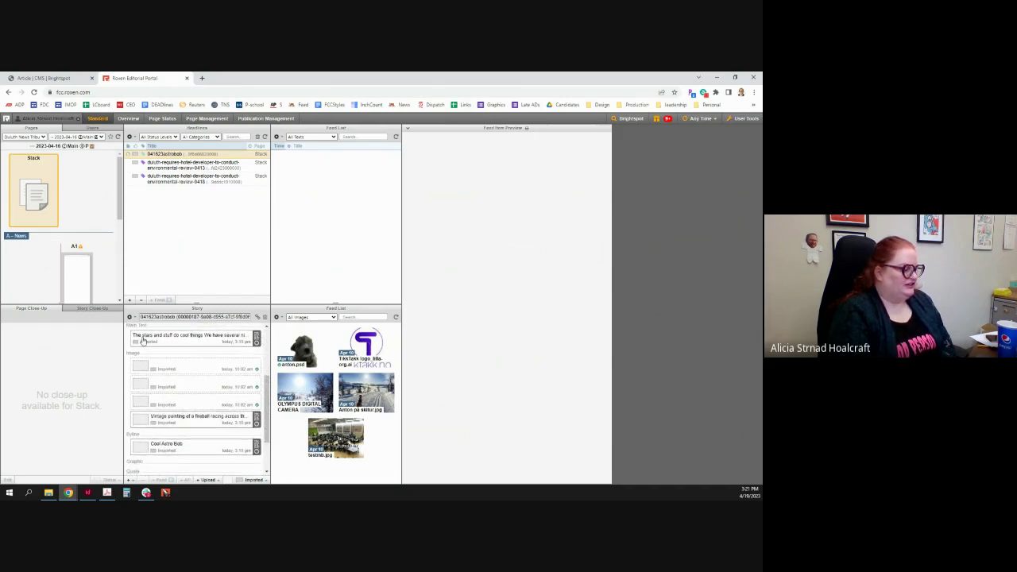
In the story's main text, enter the kicker Astro Bob and shorten the intro to We have several nice viewing opportunities this week.
left_click(177, 338)
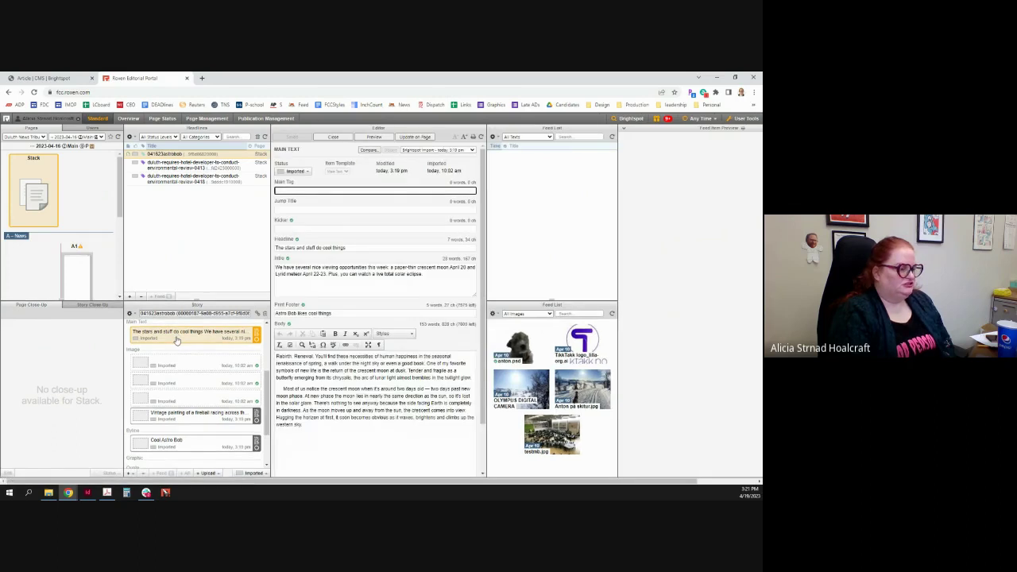
left_click(342, 230)
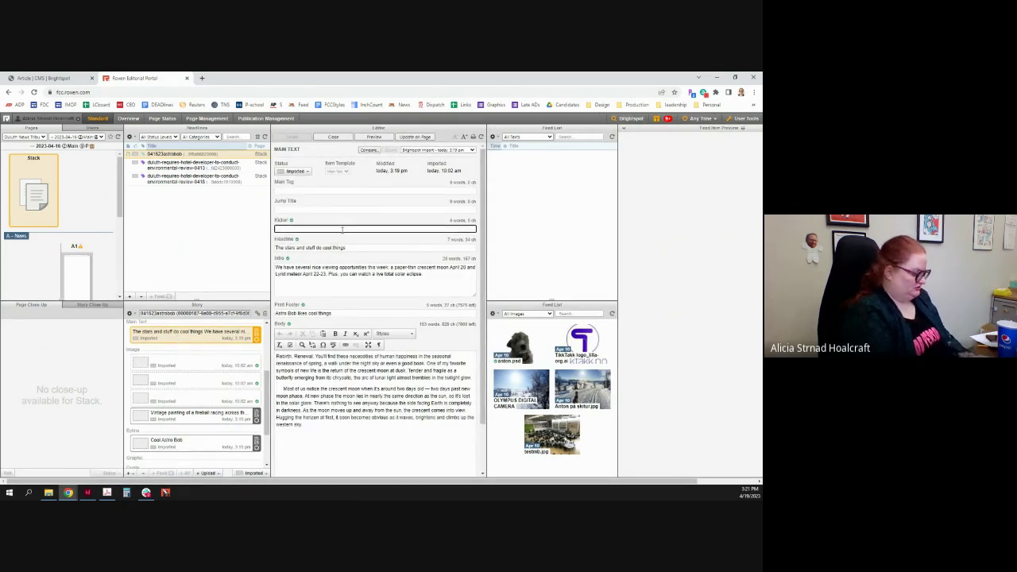
type("Artro B")
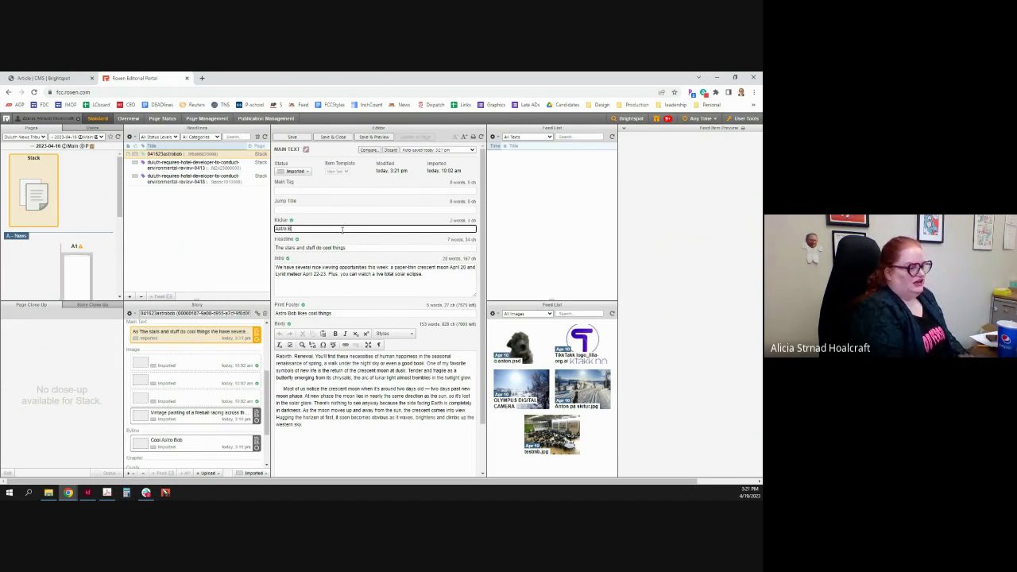
type("ob")
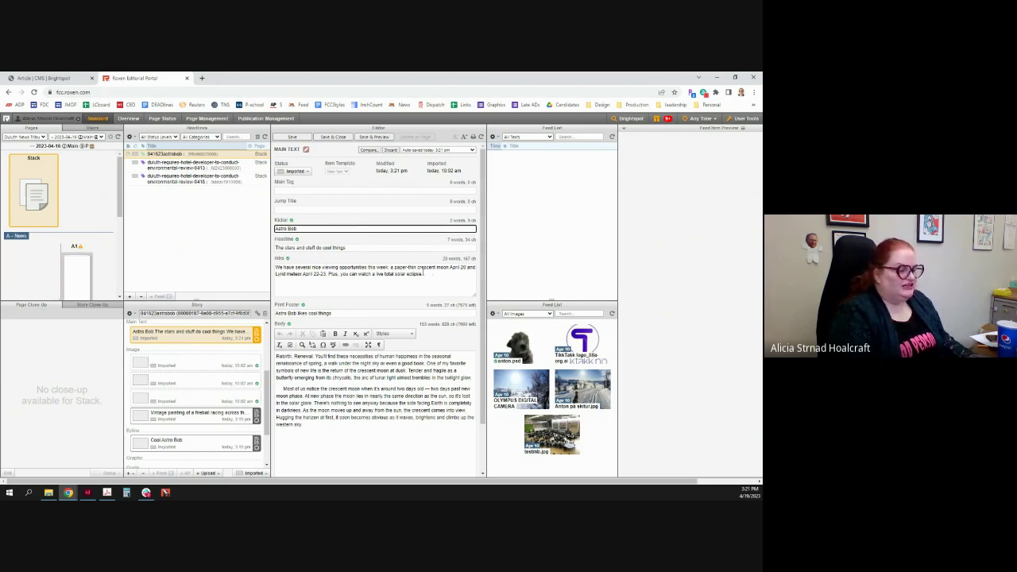
left_click_drag(427, 273, 389, 268)
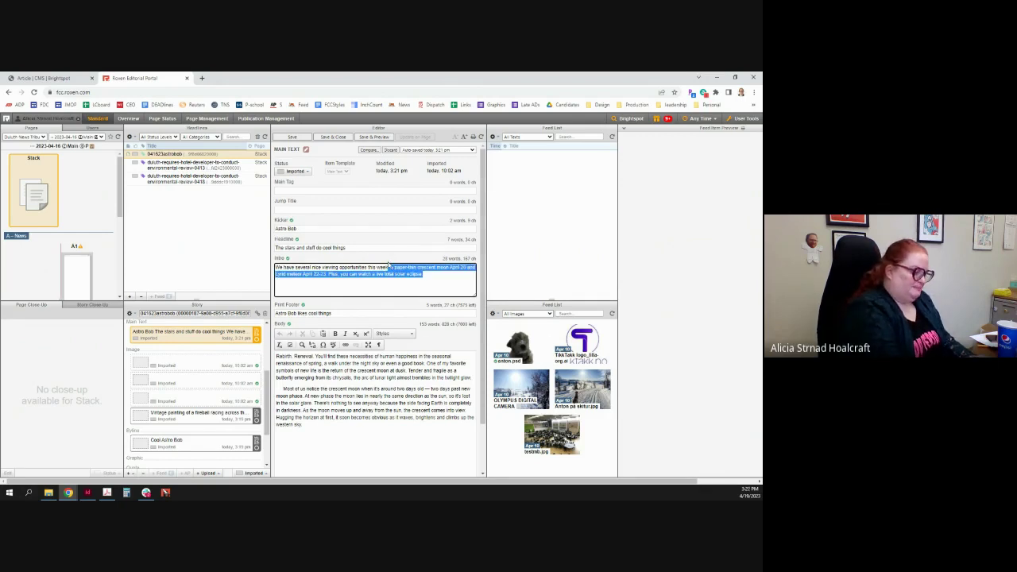
key("BackSpace")
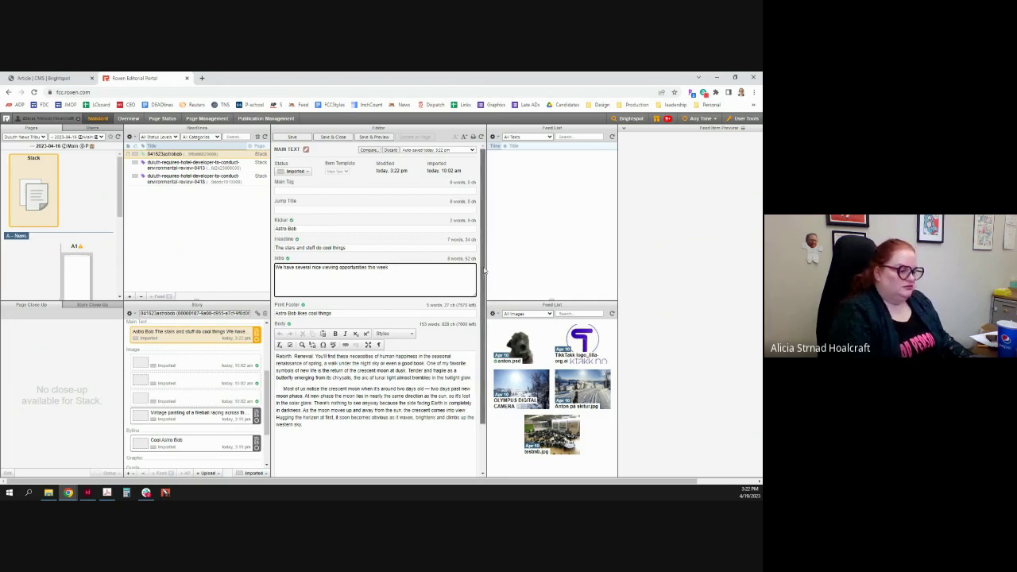
Add the line Moon stuff between the two body paragraphs and format it with the Subhead style.
scroll(484, 271, "down", 2)
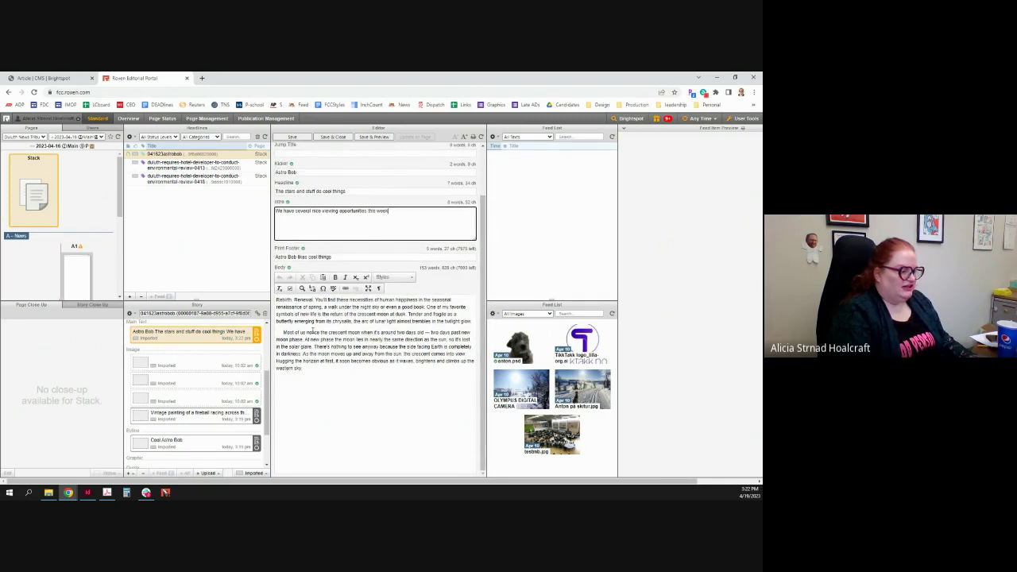
left_click(284, 332)
key("Return")
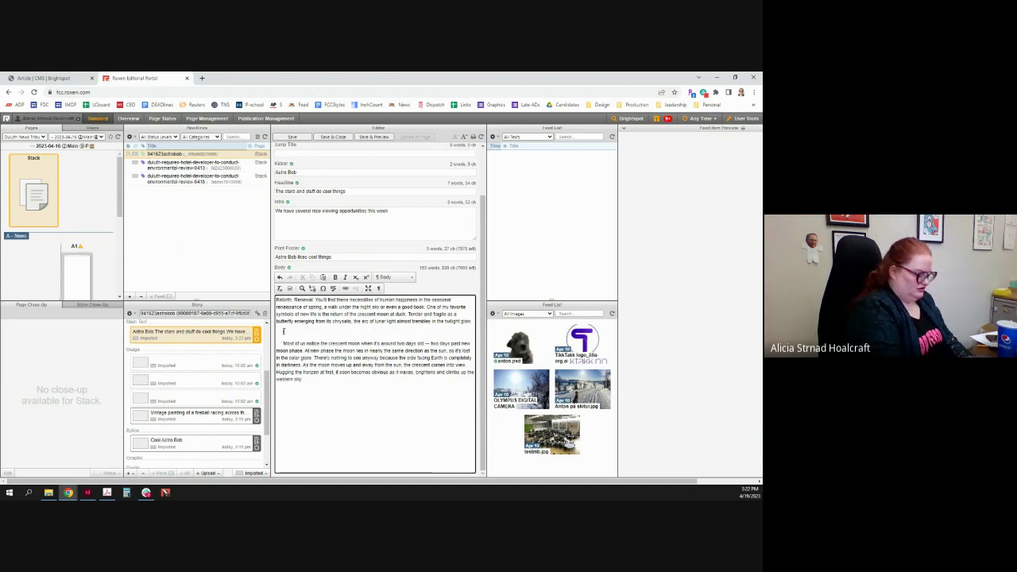
type("Moon stuff")
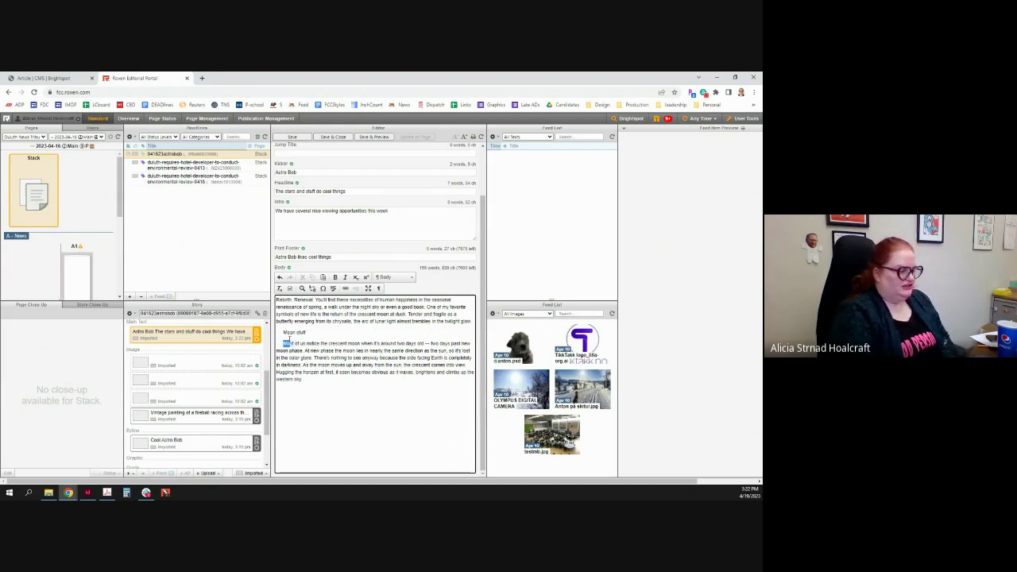
left_click_drag(283, 332, 306, 333)
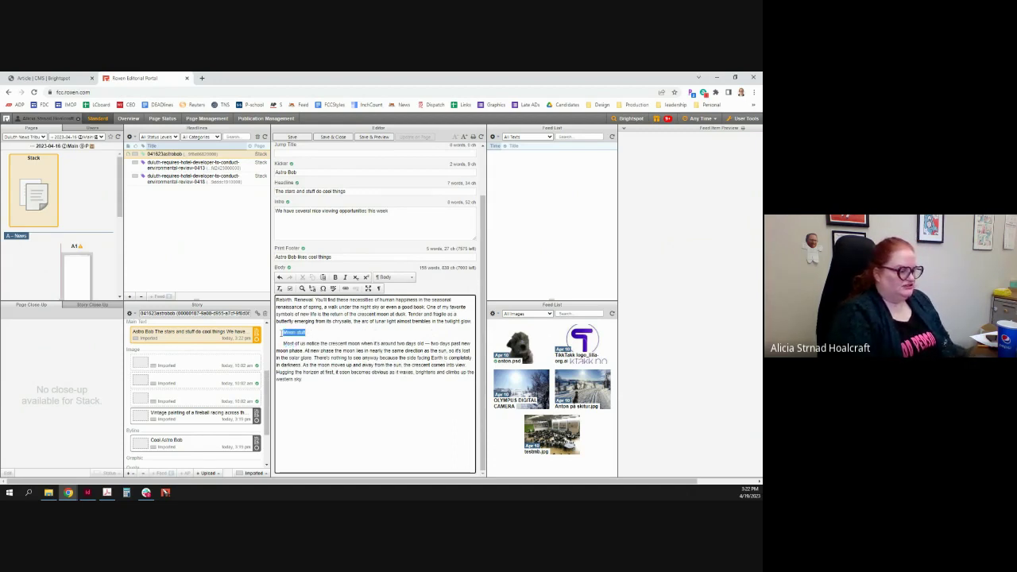
left_click(413, 278)
left_click(394, 305)
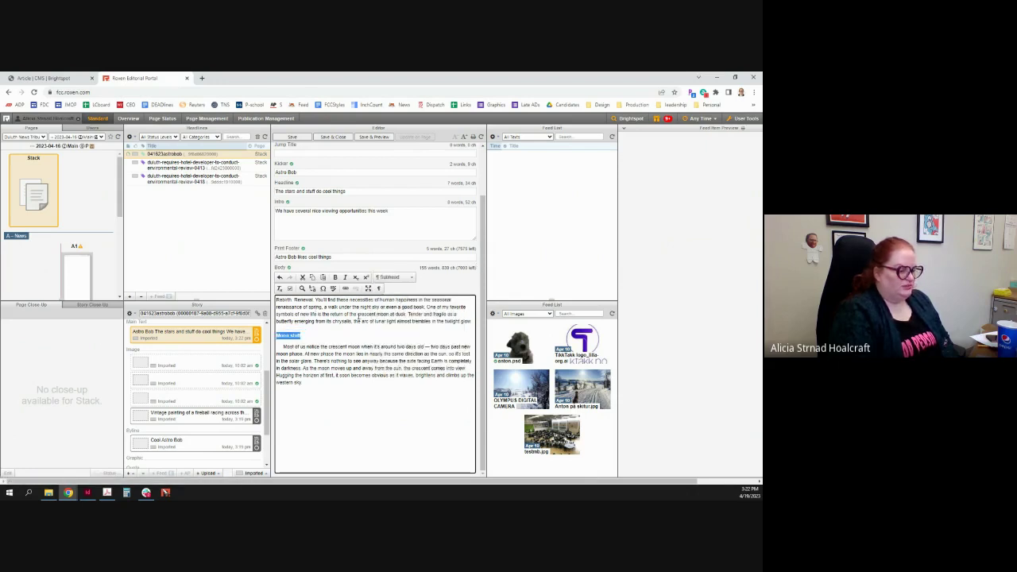
Apply the Body dropcap paragraph style to the first body paragraph.
left_click_drag(356, 314, 388, 314)
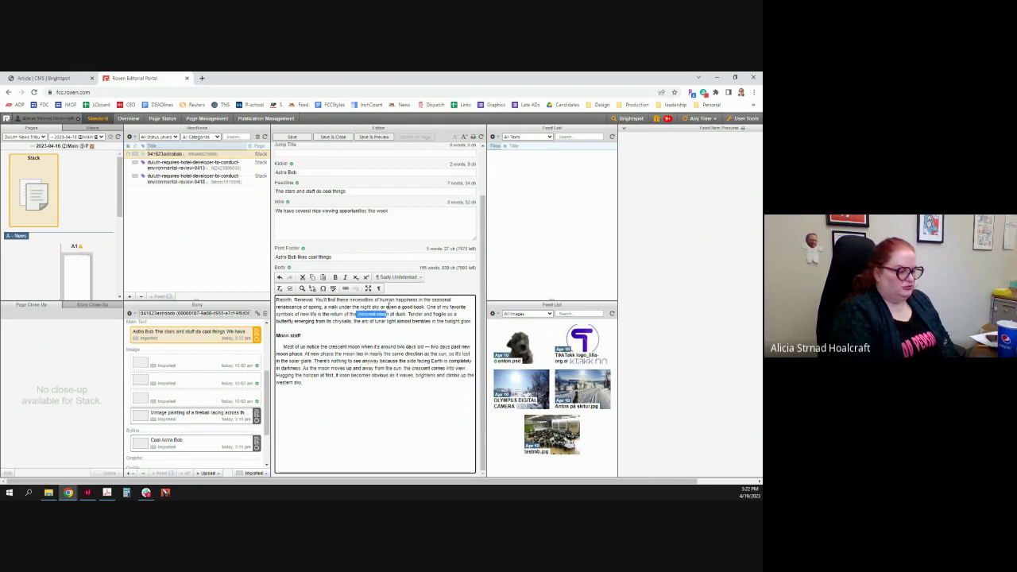
left_click(420, 277)
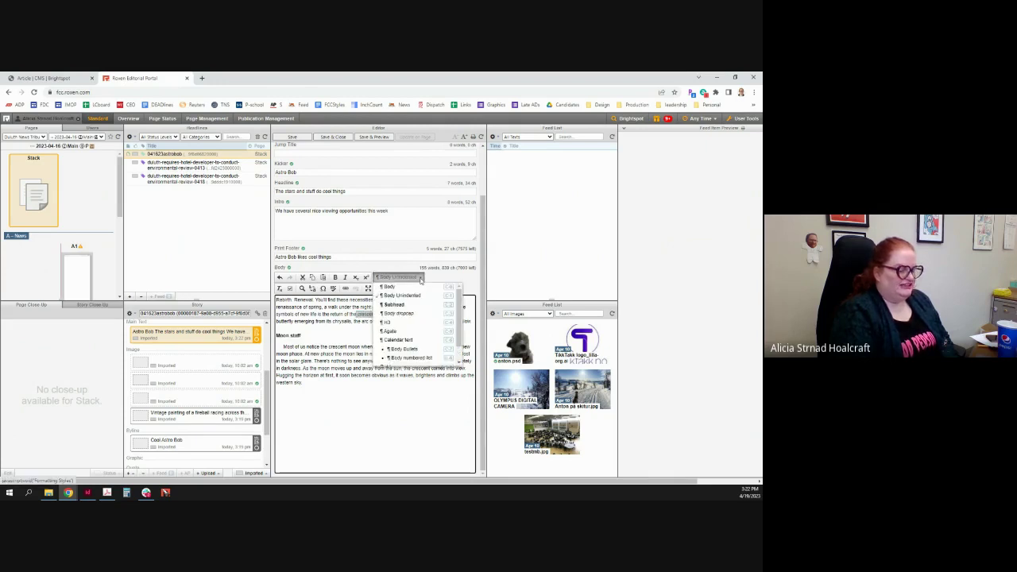
left_click(405, 313)
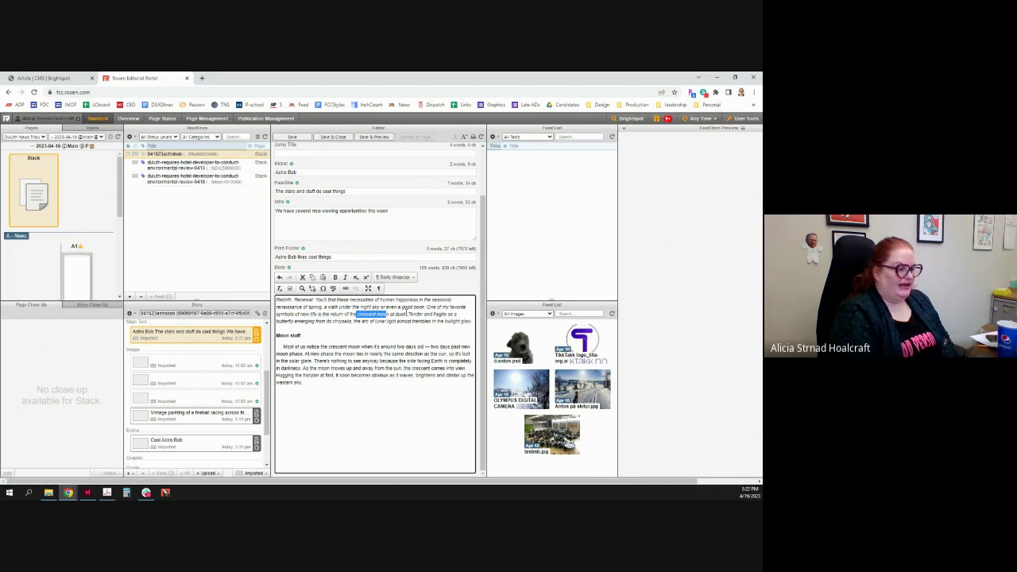
left_click(355, 368)
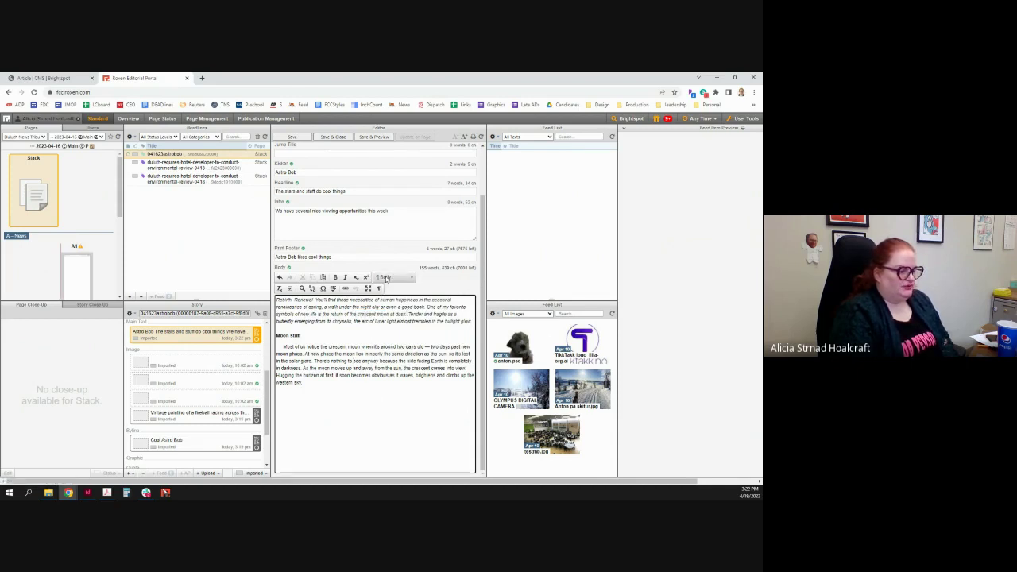
left_click(388, 279)
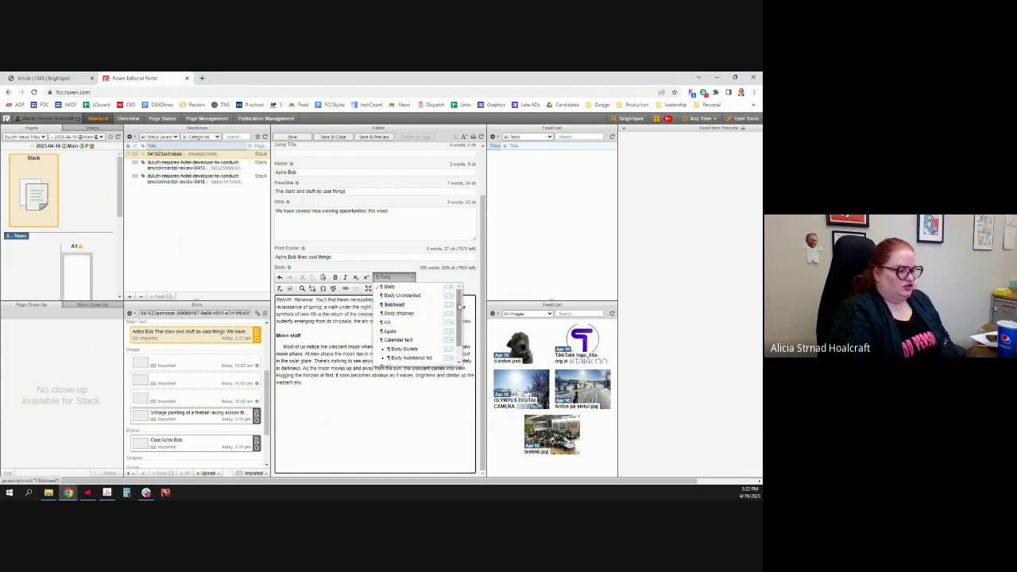
scroll(458, 333, "down", 2)
scroll(459, 333, "up", 2)
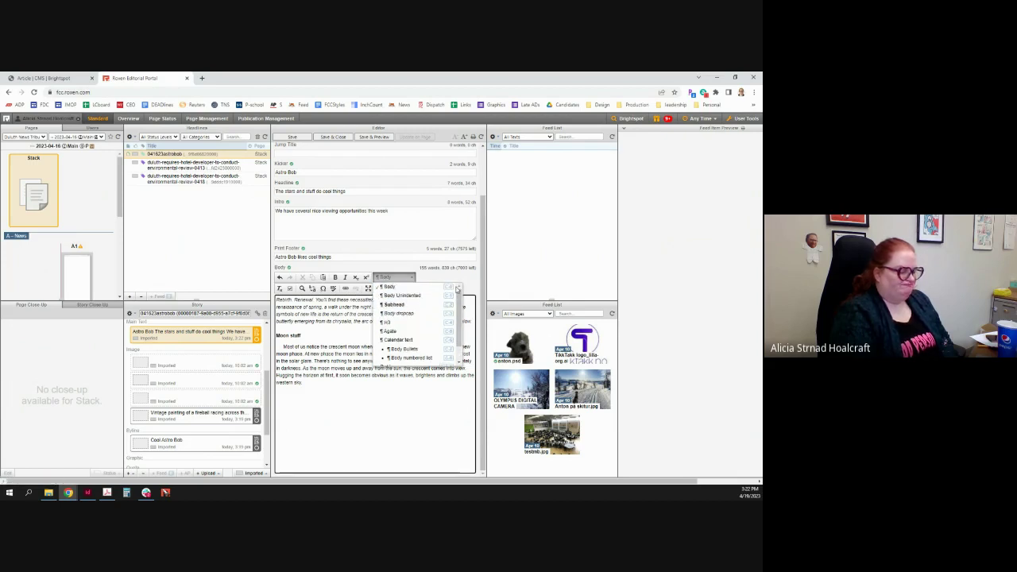
left_click(343, 347)
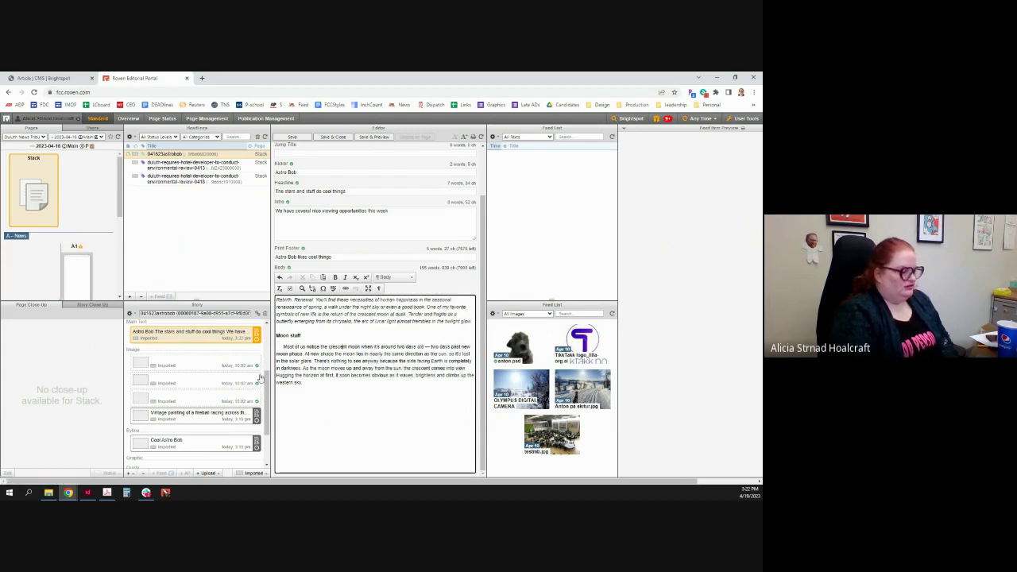
Open the story's image element captioned Vintage painting of a fireball and enter the credit Special to Astro Bob.
scroll(268, 387, "down", 1)
scroll(268, 387, "down", 1)
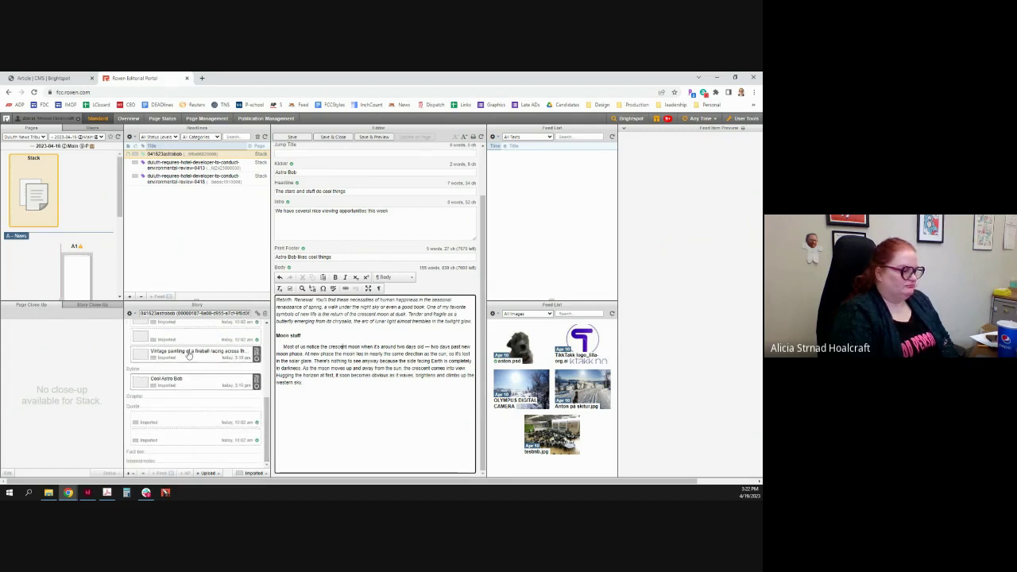
left_click(189, 355)
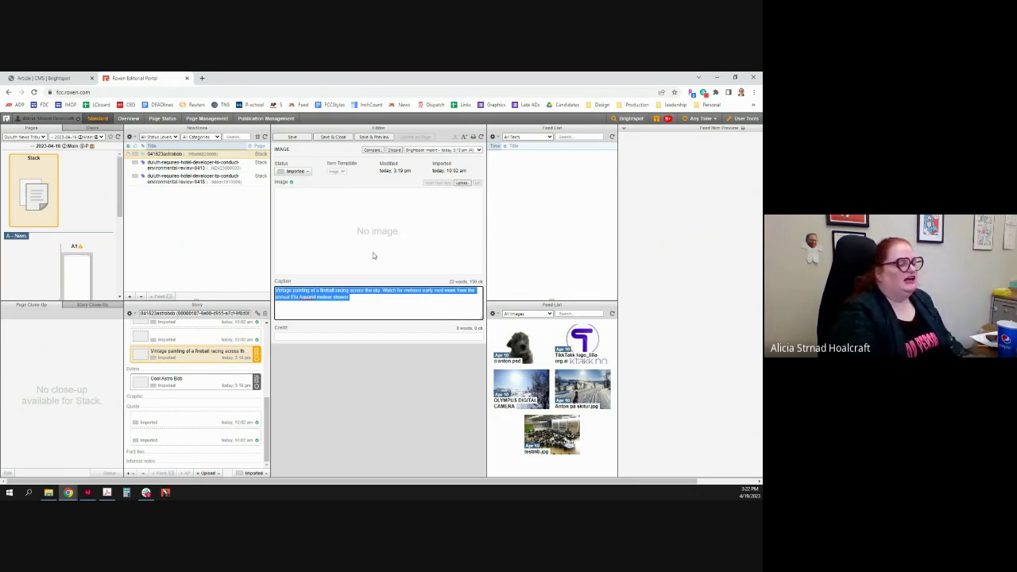
left_click(373, 305)
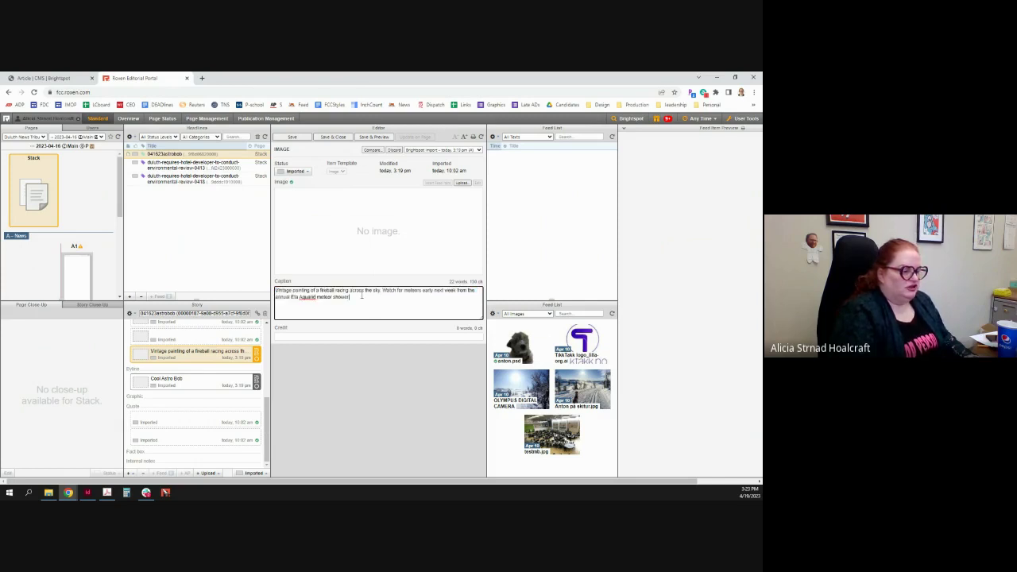
left_click_drag(403, 290, 466, 300)
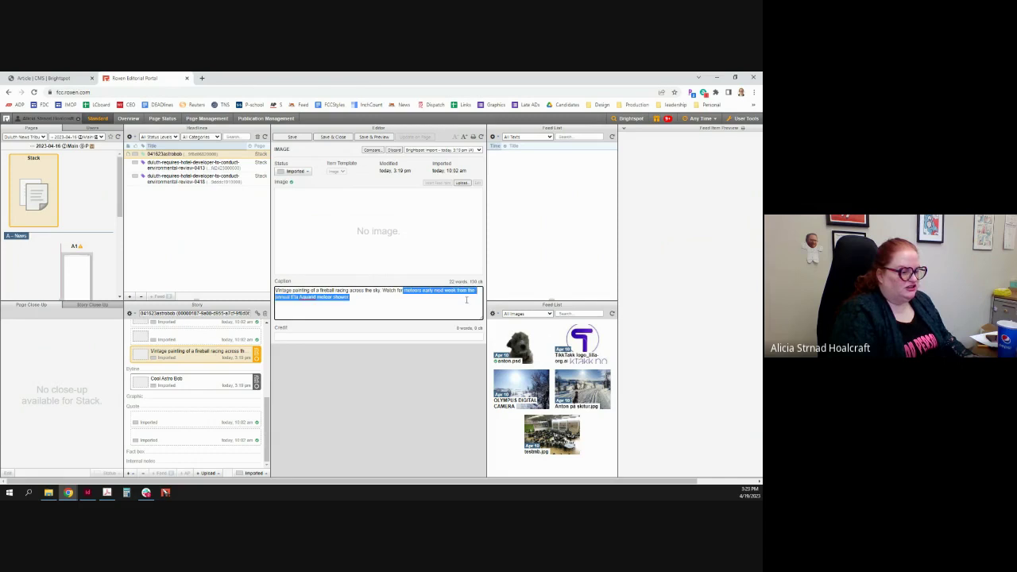
left_click(373, 337)
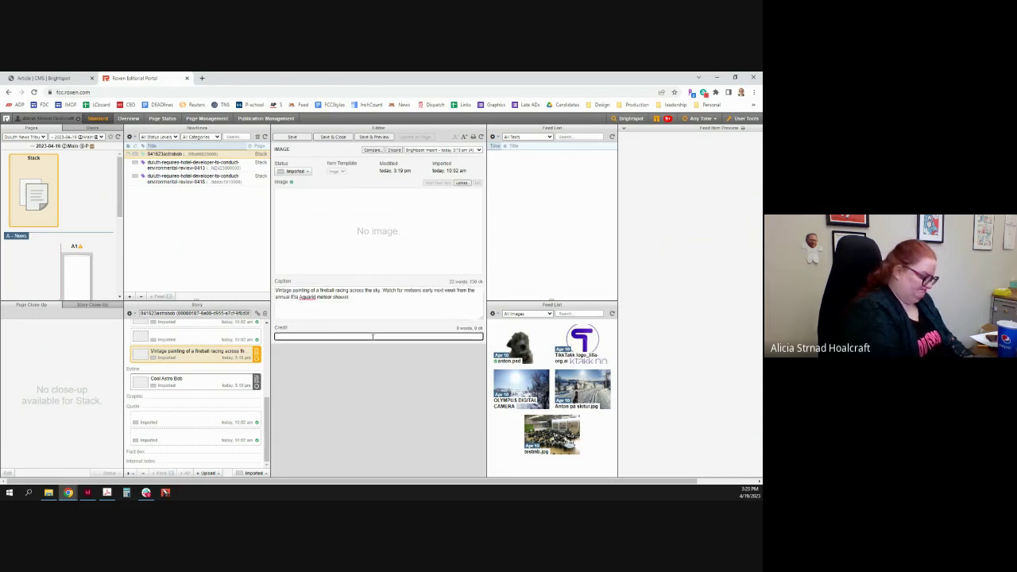
type("S")
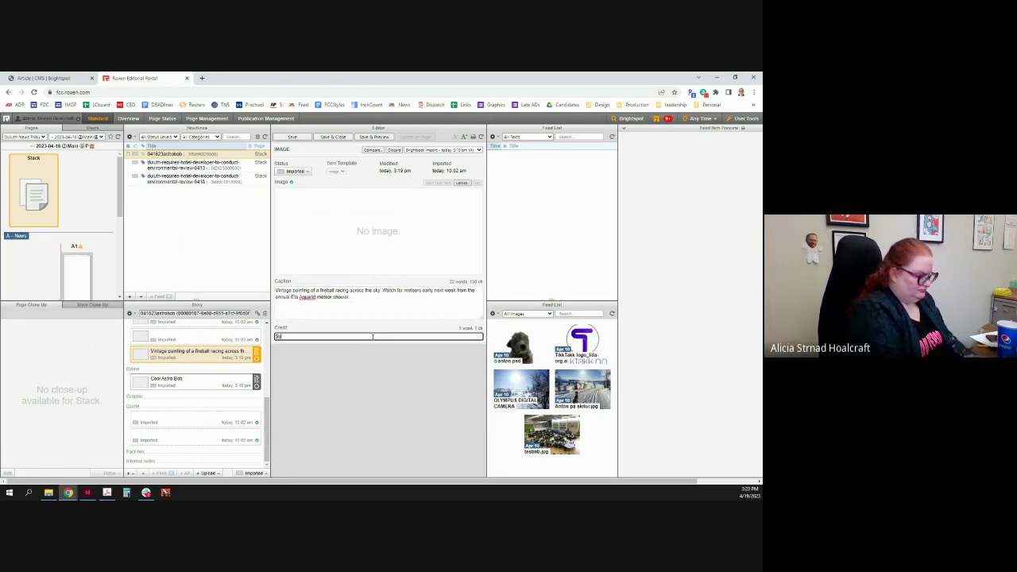
type("pecial to Astro")
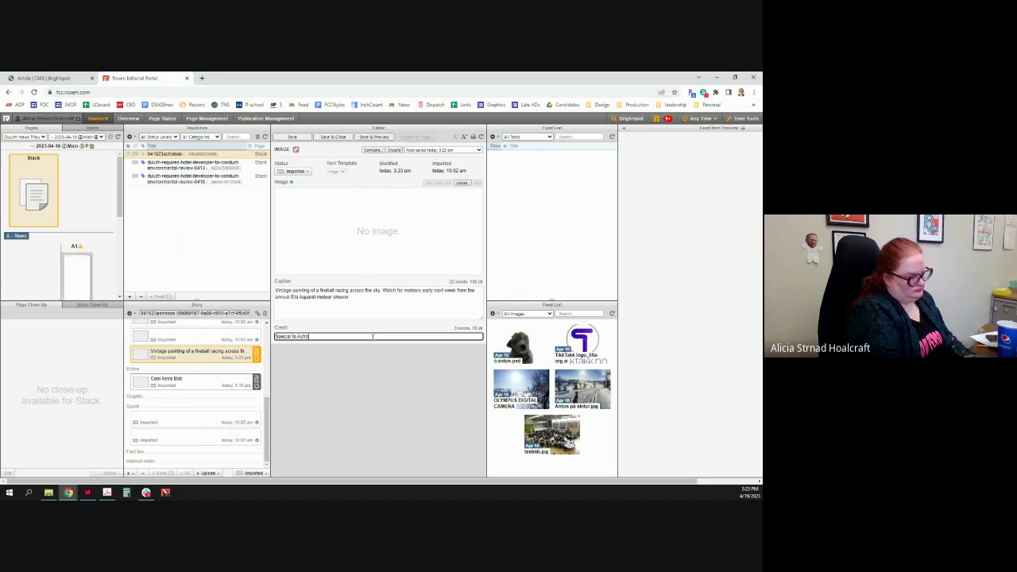
type(" Bob")
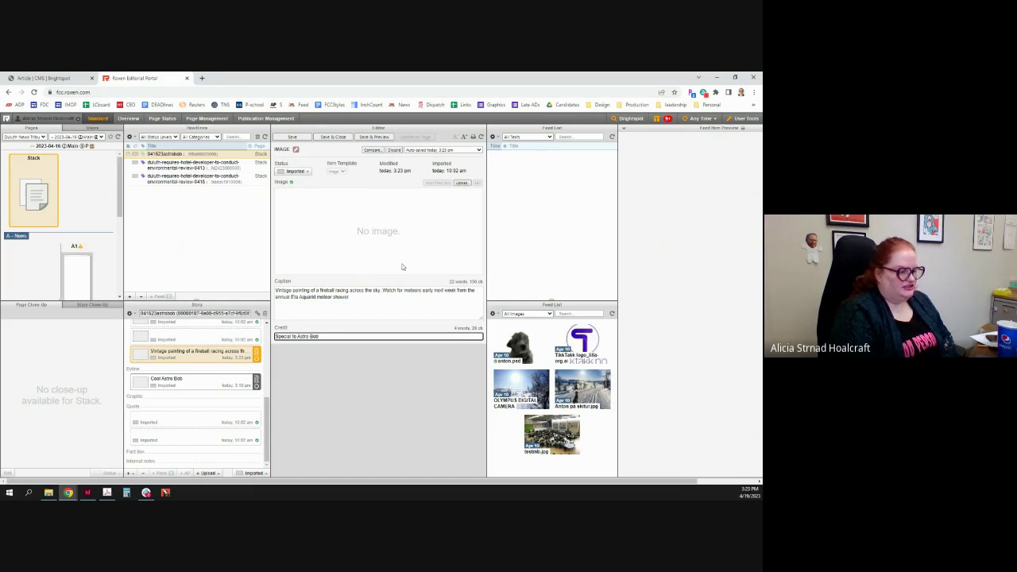
Set the status of both the fireball image element and the main text element to In production.
left_click(306, 170)
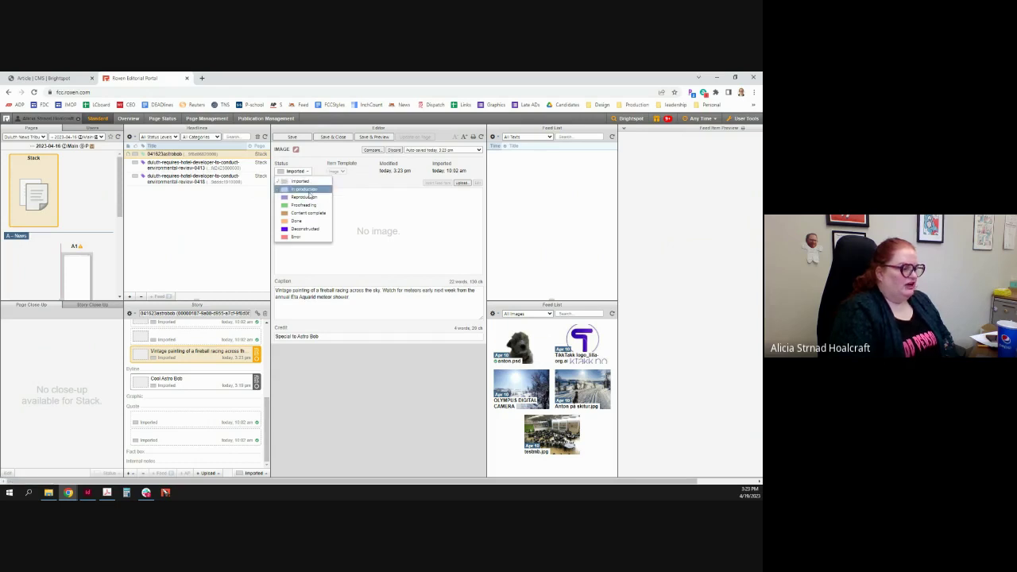
left_click(308, 190)
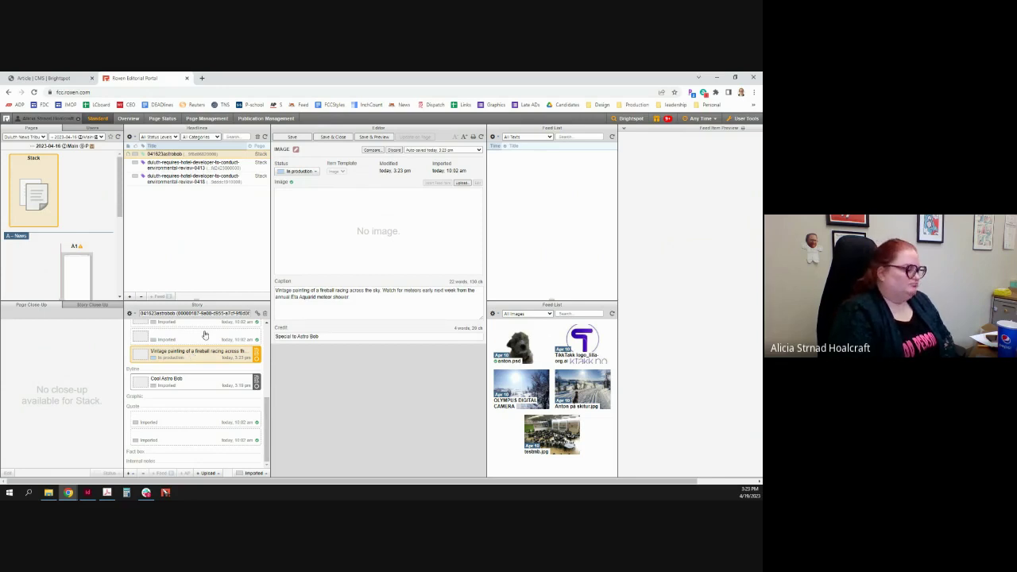
left_click_drag(266, 418, 265, 370)
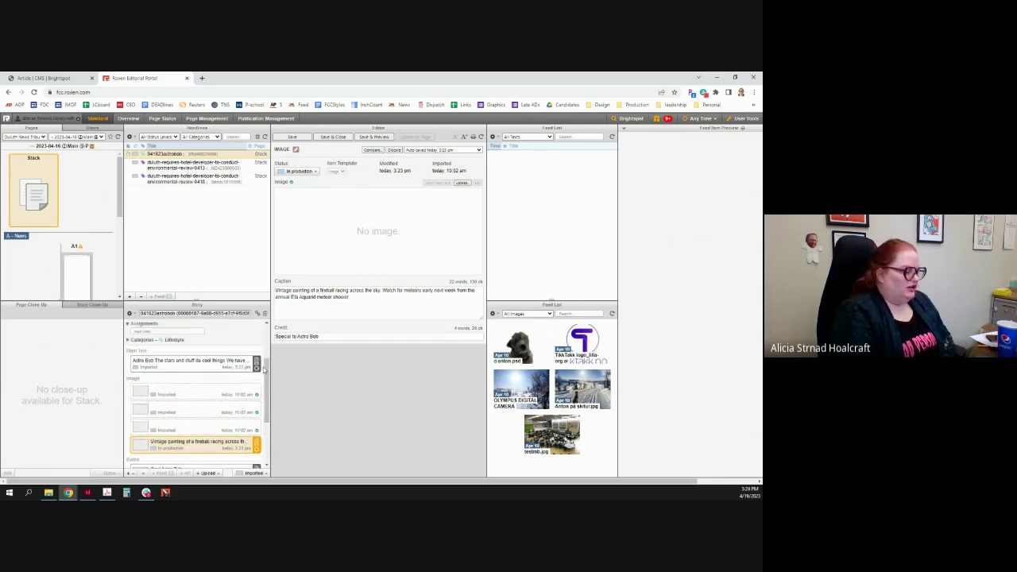
left_click(215, 371)
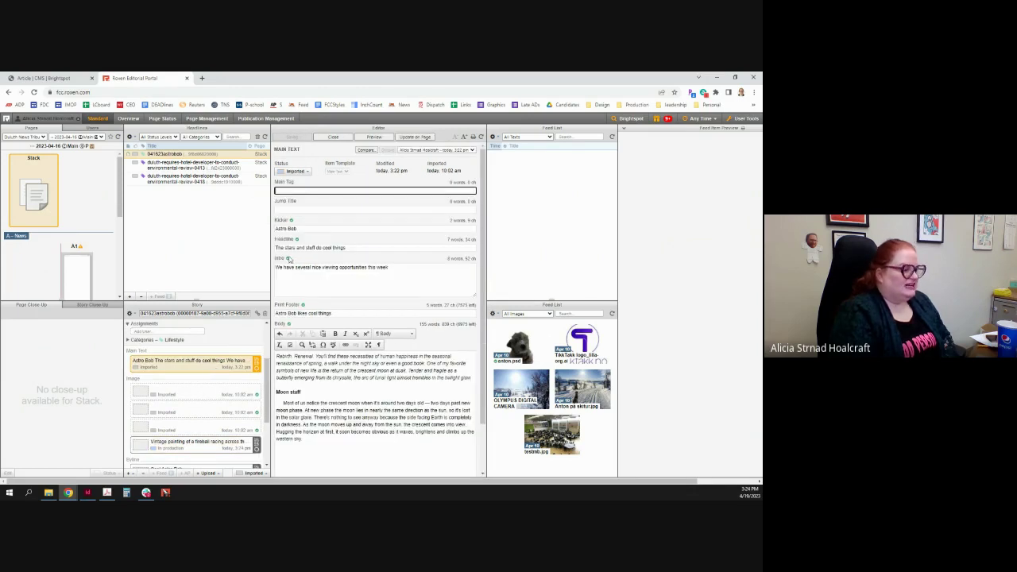
left_click(306, 173)
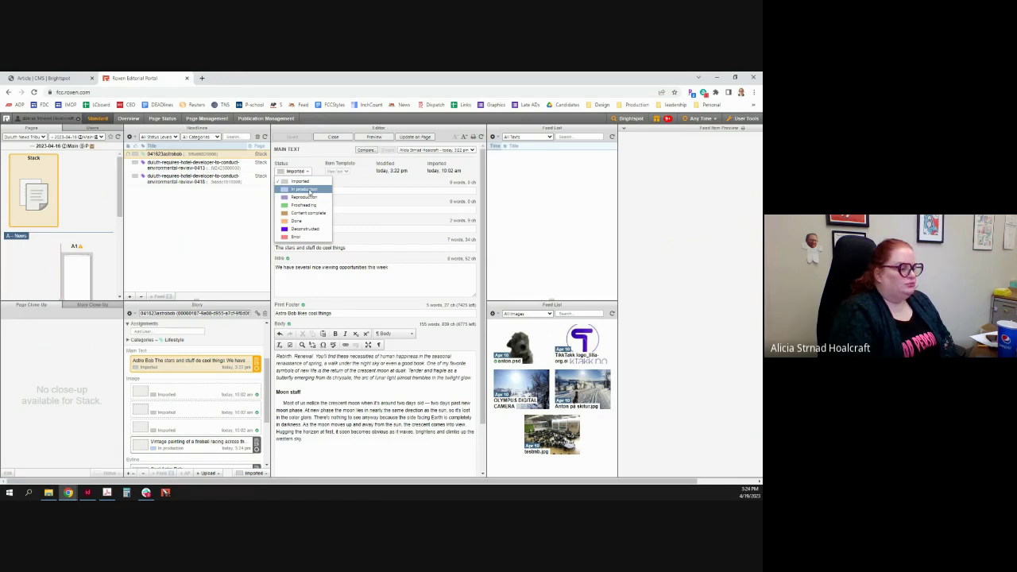
left_click(305, 189)
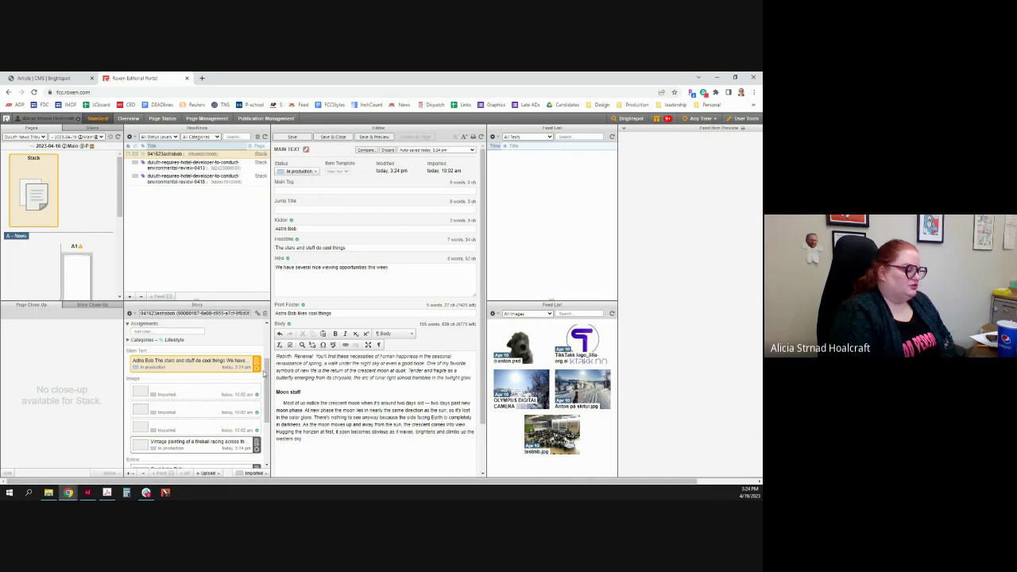
Open each of the story's two imported Quote elements and examine their content.
left_click_drag(267, 373, 264, 440)
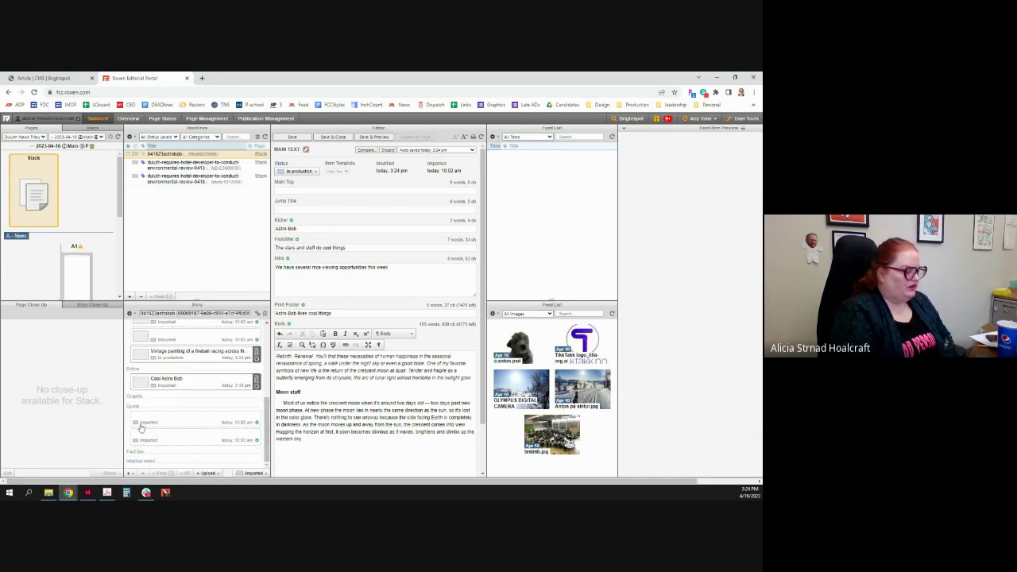
left_click(172, 425)
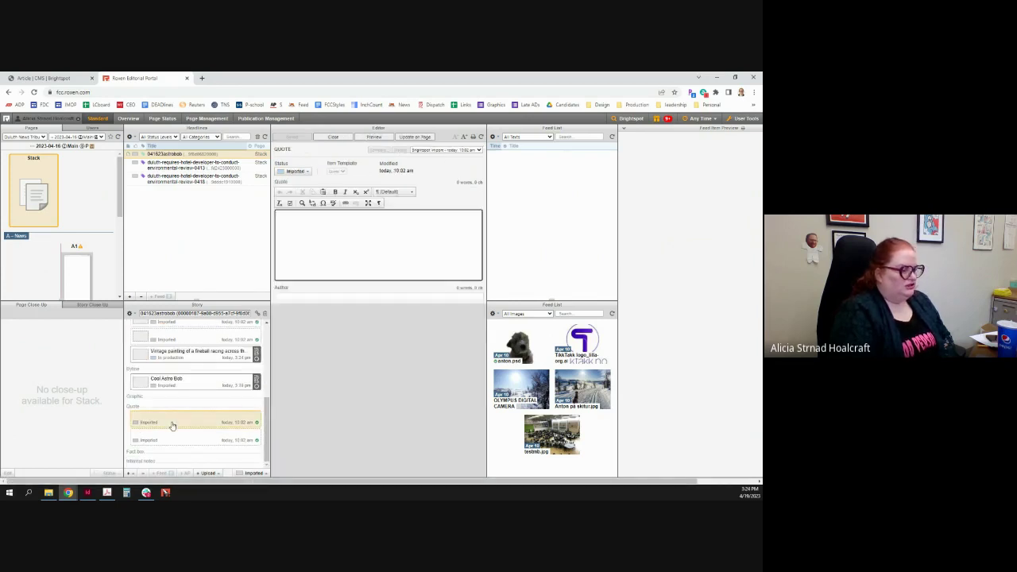
left_click(161, 439)
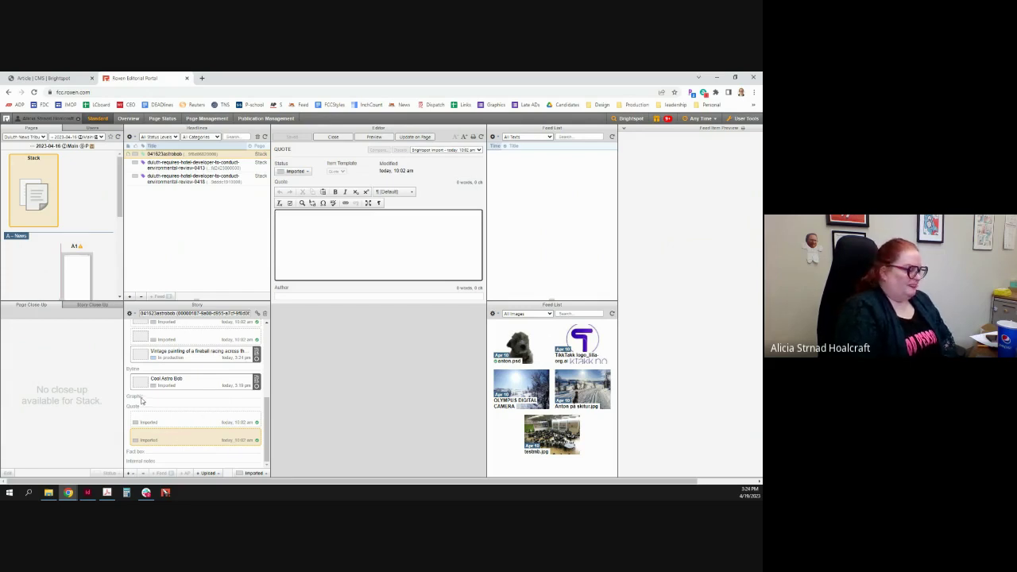
Add a new Fact box element to the 041623astrobob story.
left_click(129, 473)
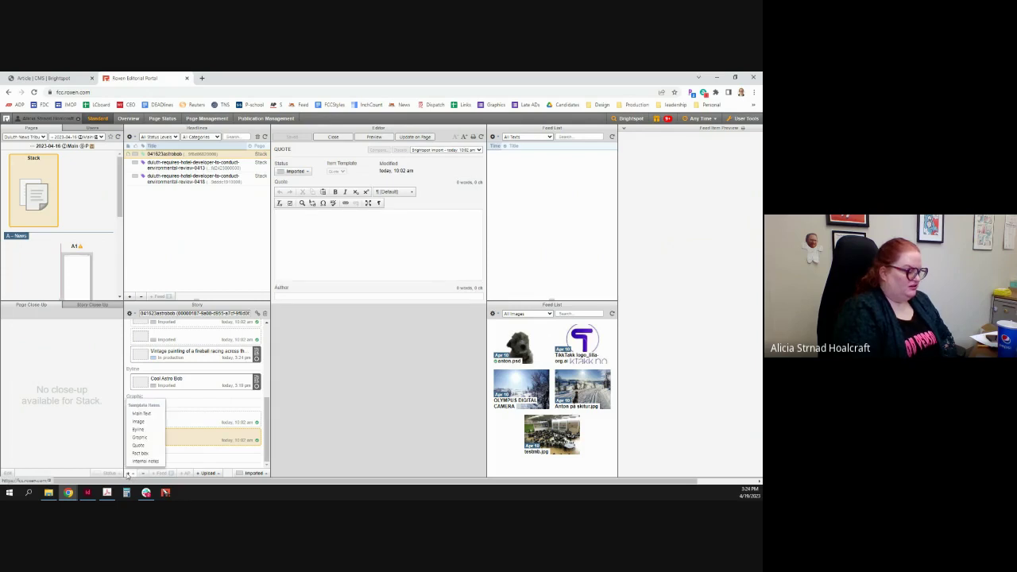
left_click(142, 453)
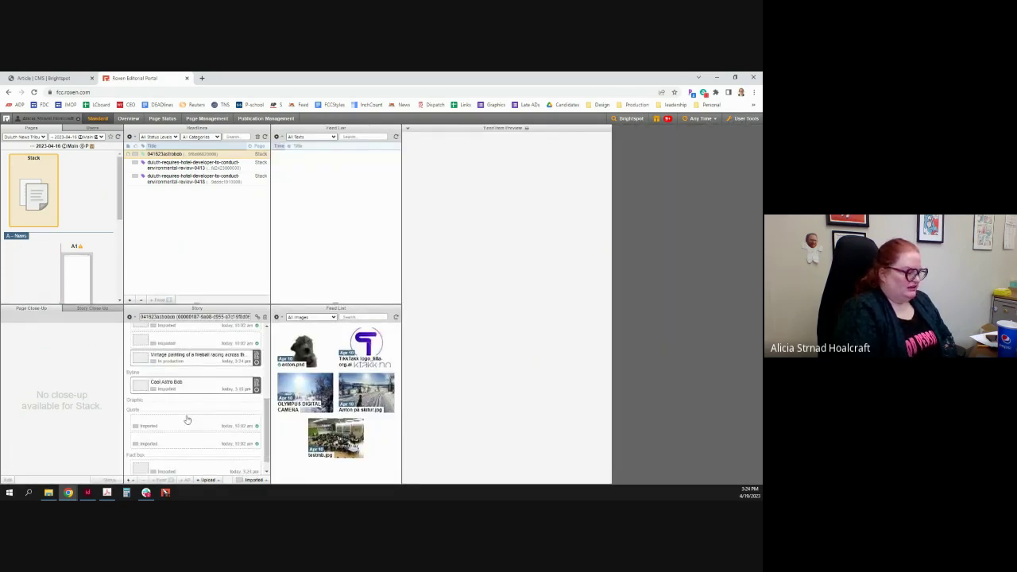
scroll(268, 445, "down", 1)
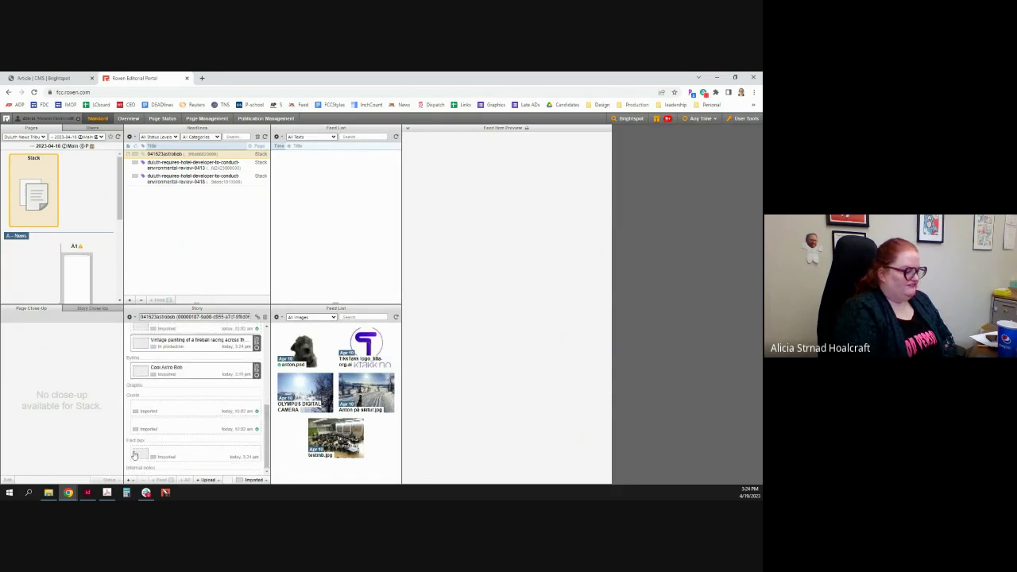
Fill in the new Fact box with the headline Moons are cool and the body text Werewolves like moons.
left_click(150, 455)
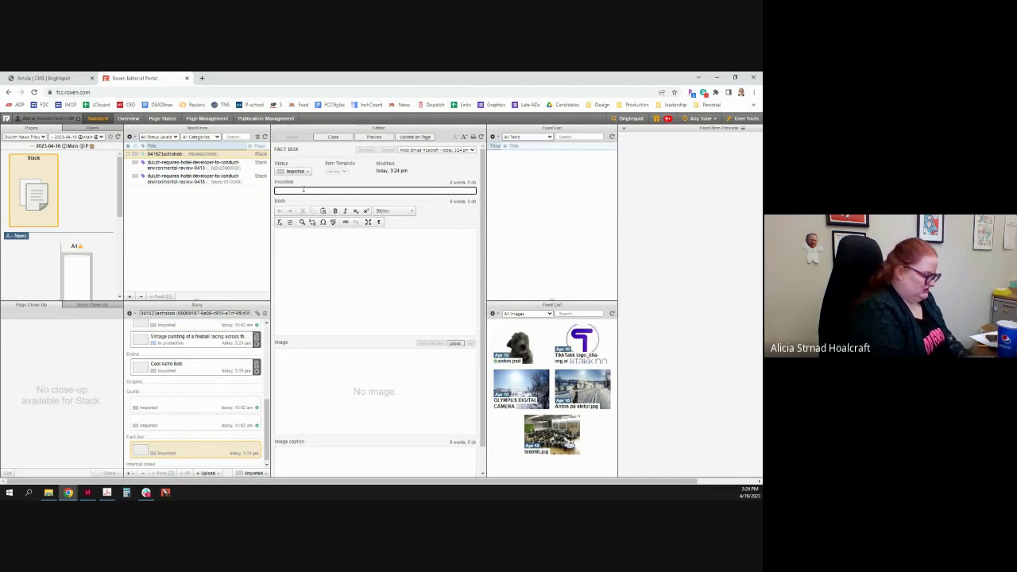
type("Moons are cool")
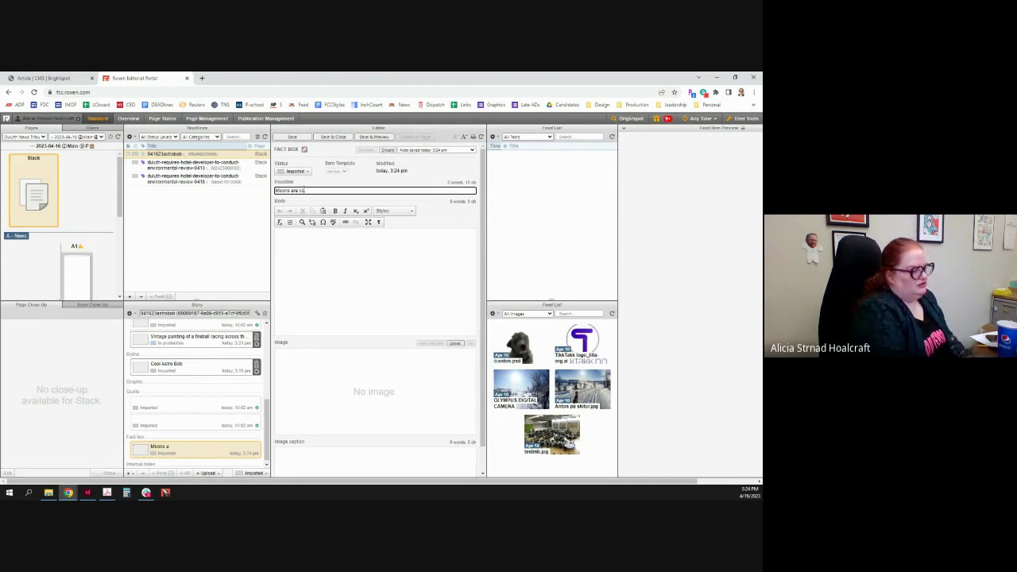
left_click(293, 264)
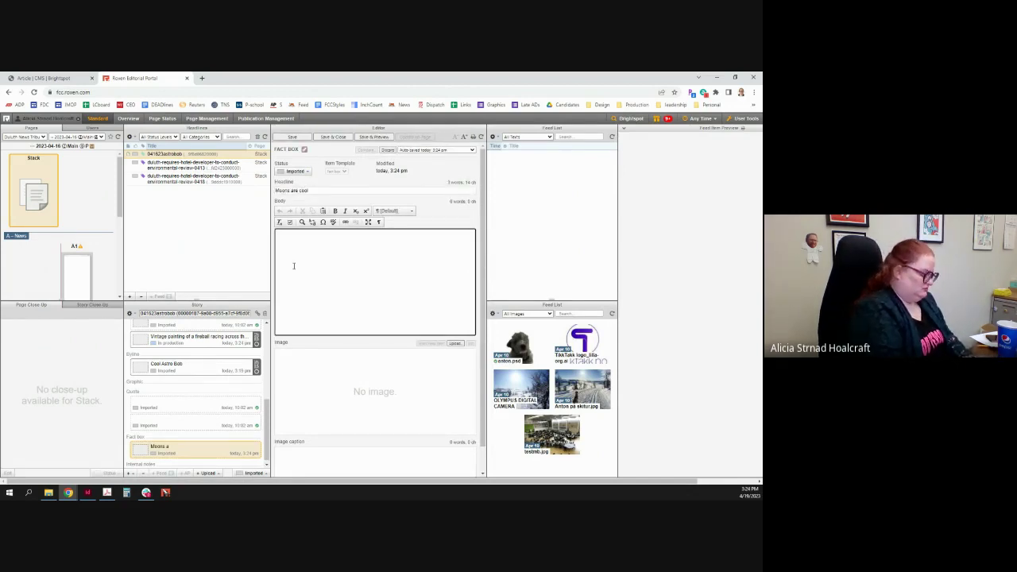
type("Werewolves l")
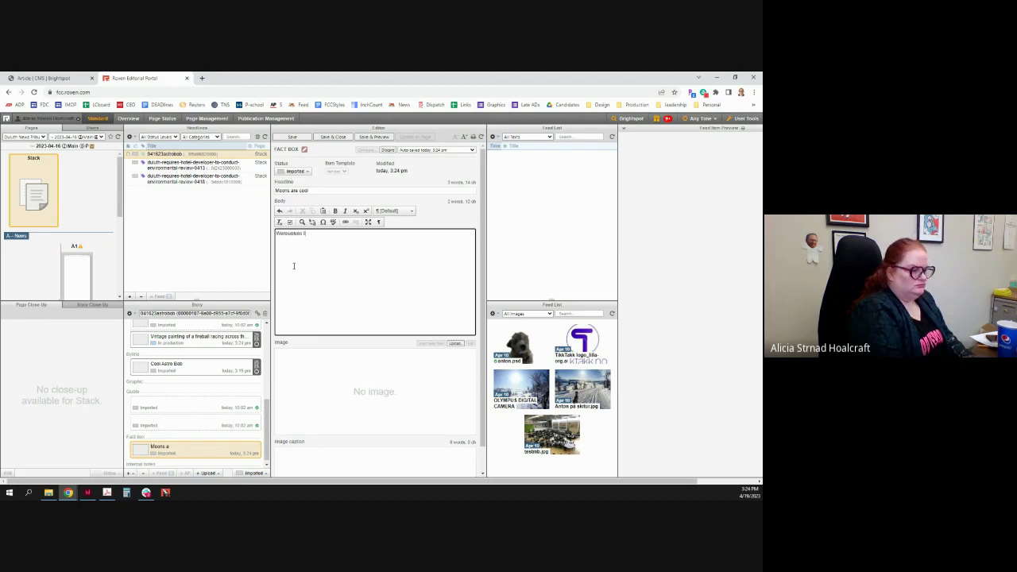
type("ike moons")
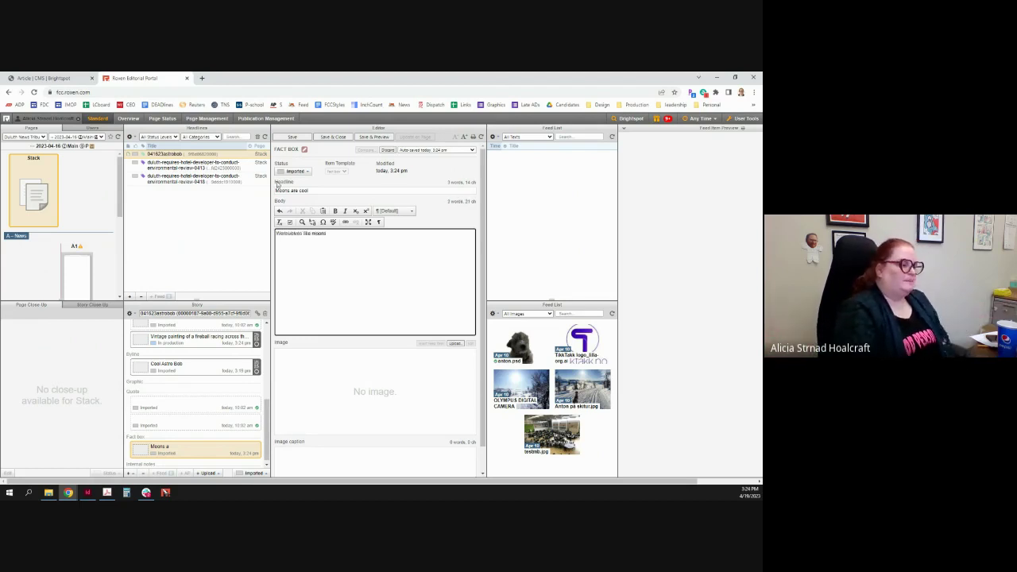
Set the Fact box status to In production, then save and close the element.
left_click(292, 137)
left_click(296, 171)
left_click(304, 188)
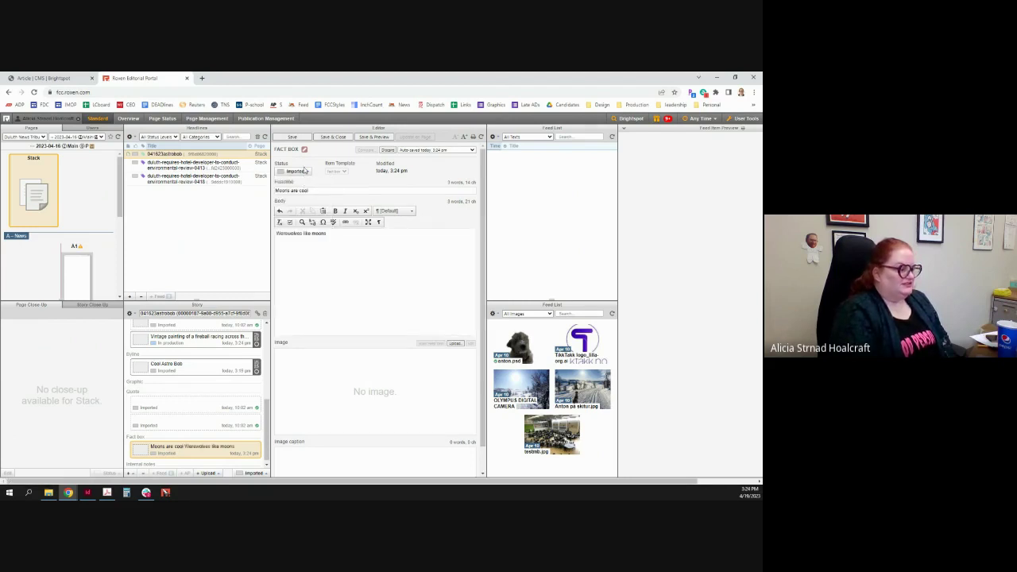
left_click(295, 171)
left_click(305, 188)
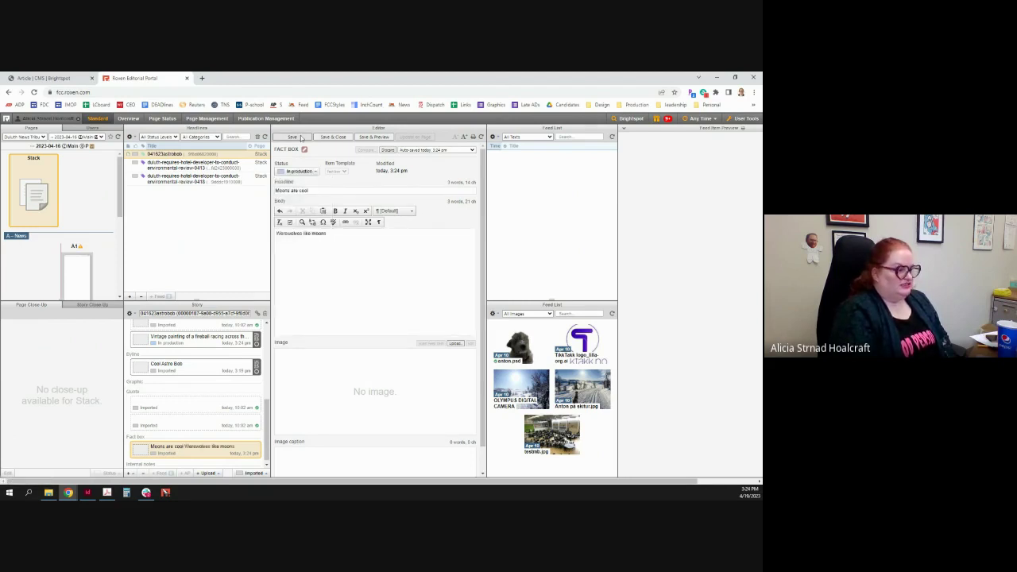
left_click(335, 137)
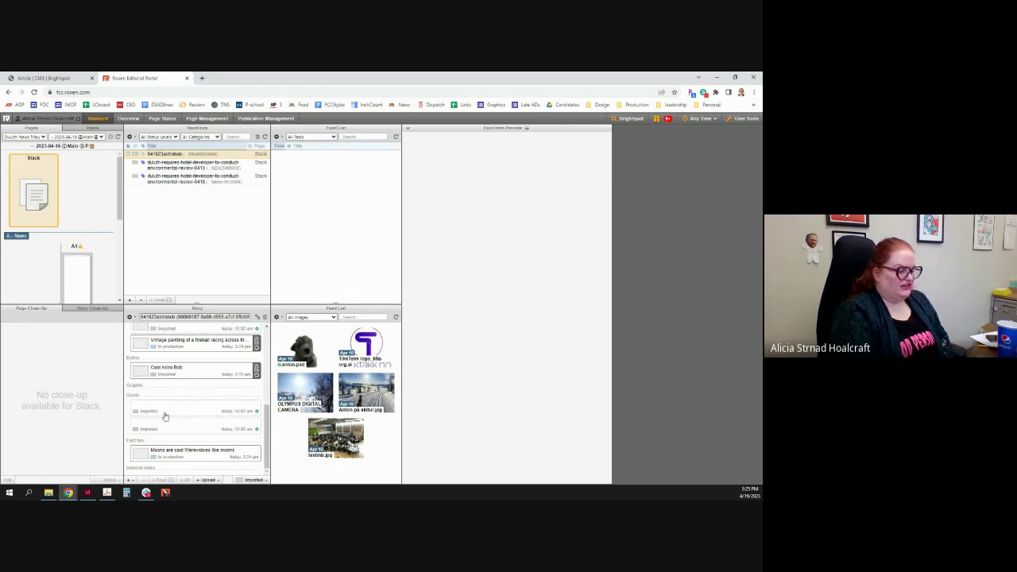
left_click(144, 408)
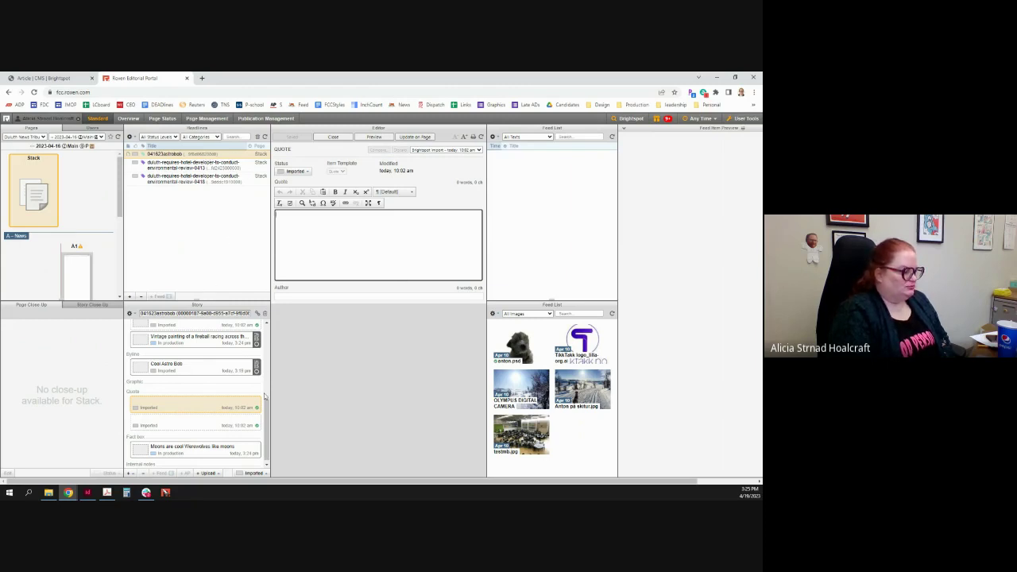
left_click_drag(268, 406, 267, 317)
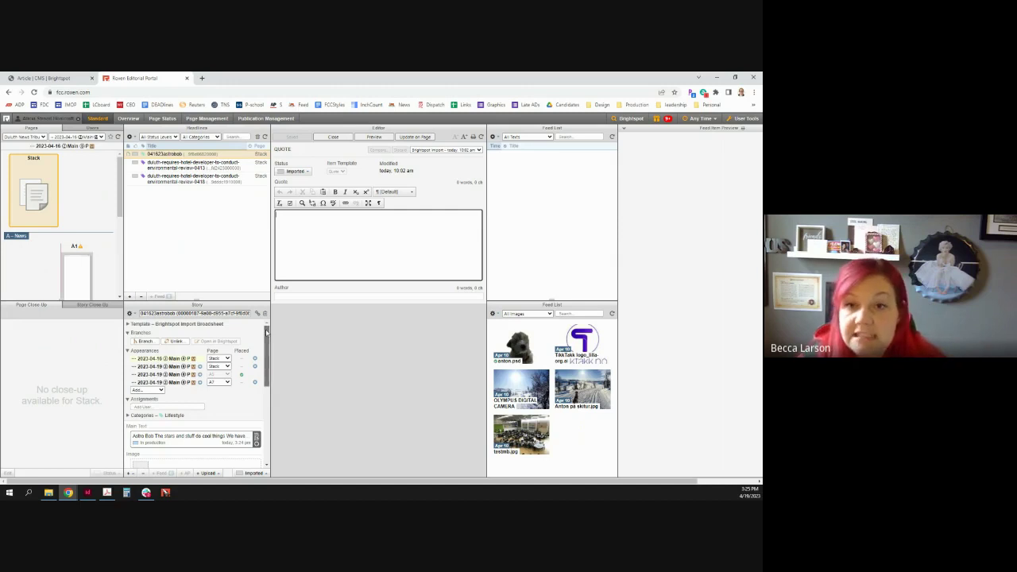
Reorder the story's image elements so the Vintage painting of a fireball image comes first, ahead of the empty ones.
left_click_drag(267, 332, 267, 380)
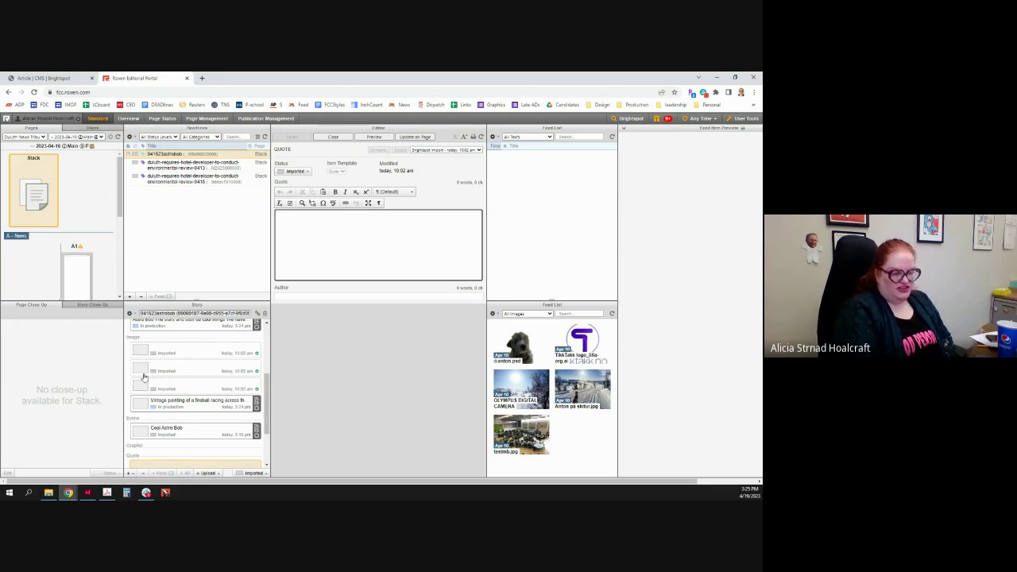
left_click_drag(175, 398, 177, 370)
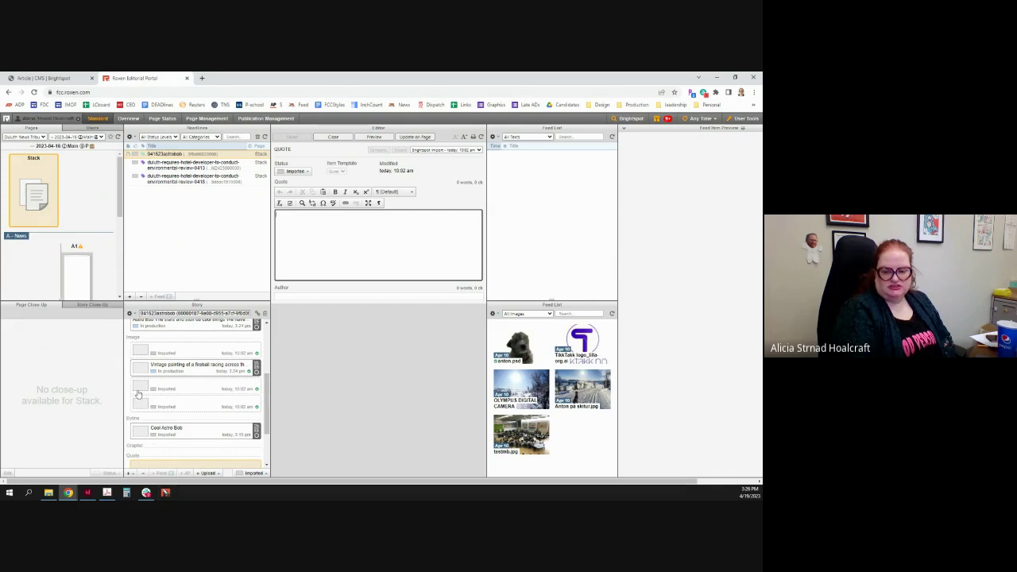
left_click(189, 354)
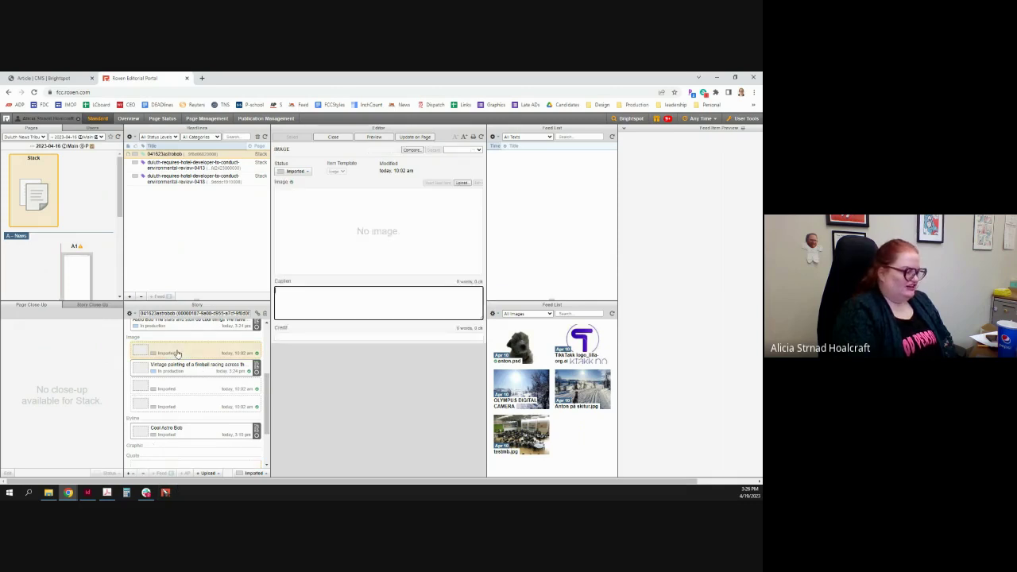
left_click_drag(193, 354, 187, 402)
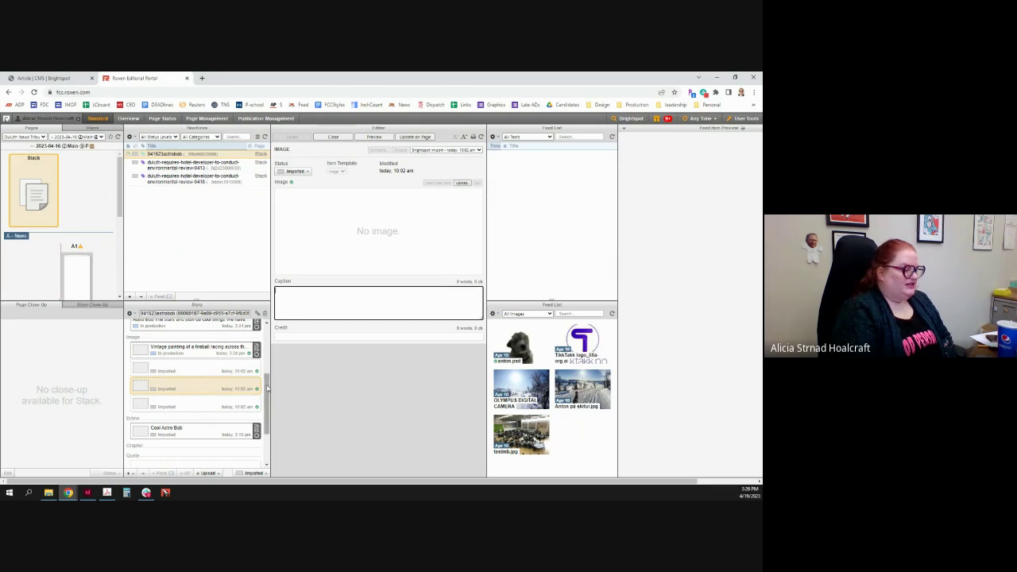
mouse_move(269, 389)
left_mouse_down()
mouse_move(269, 368)
mouse_move(268, 388)
mouse_move(267, 379)
left_mouse_up()
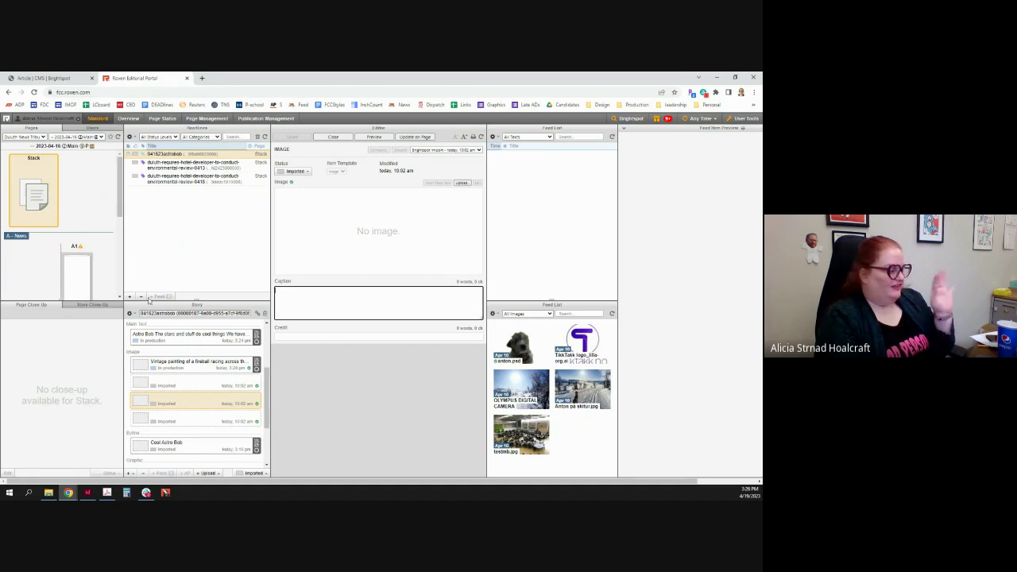
scroll(266, 361, "up", 1)
left_click_drag(266, 361, 267, 320)
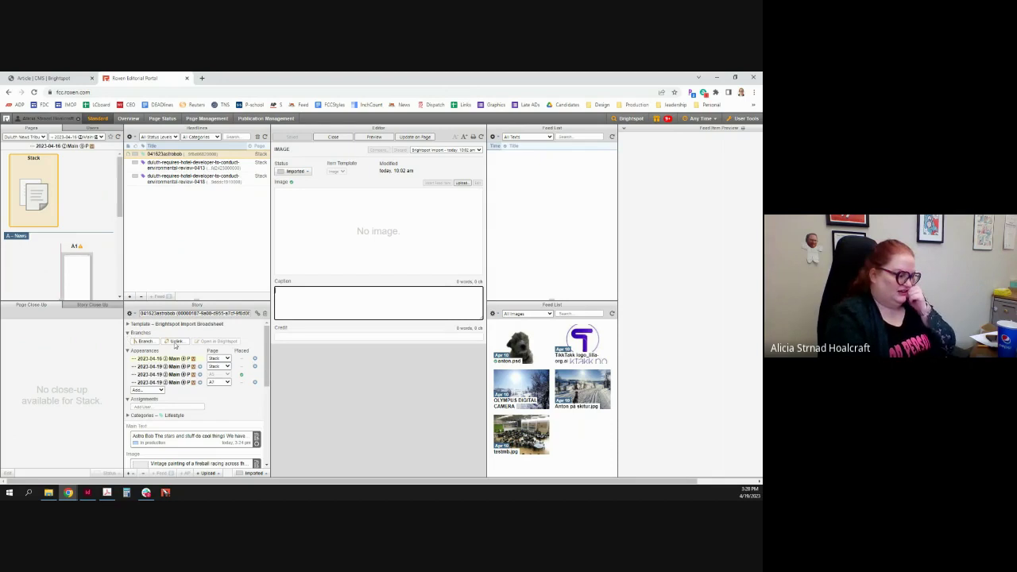
left_click(167, 336)
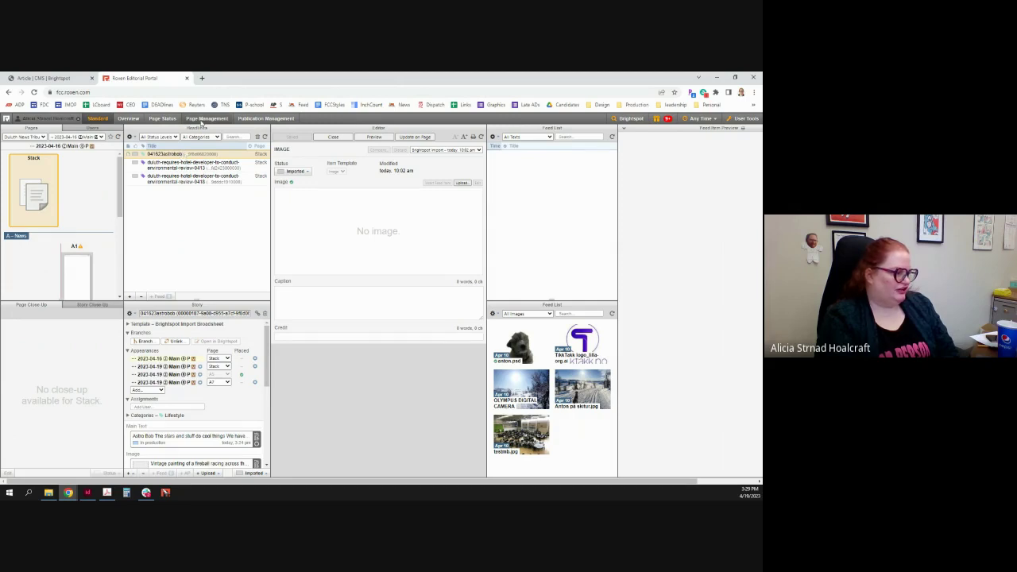
Open page A2 of the 2023-04-16 Duluth News Tribune edition for editing in Page Composer.
left_click(204, 119)
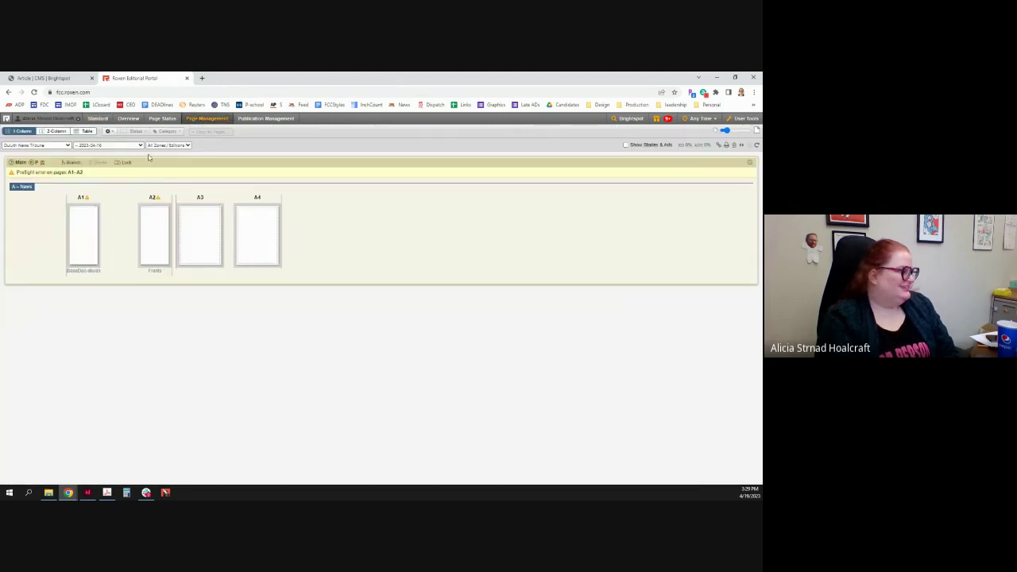
left_click(154, 233)
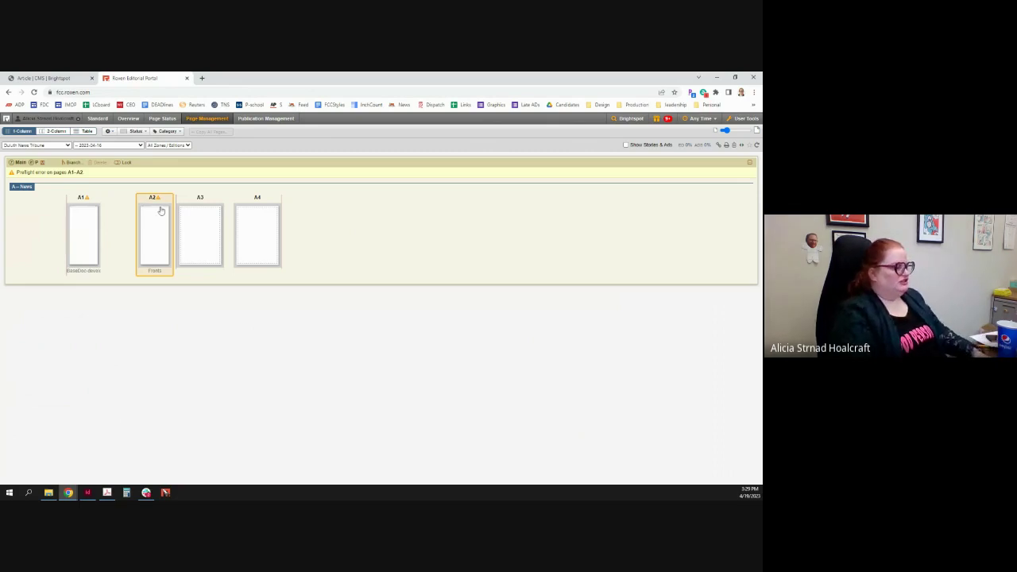
left_click(98, 119)
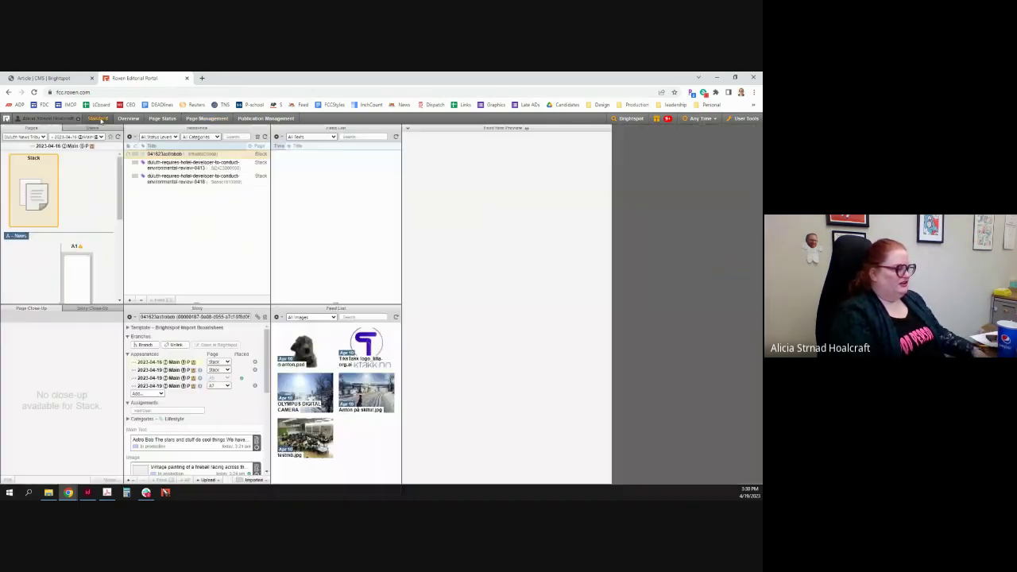
left_click(194, 120)
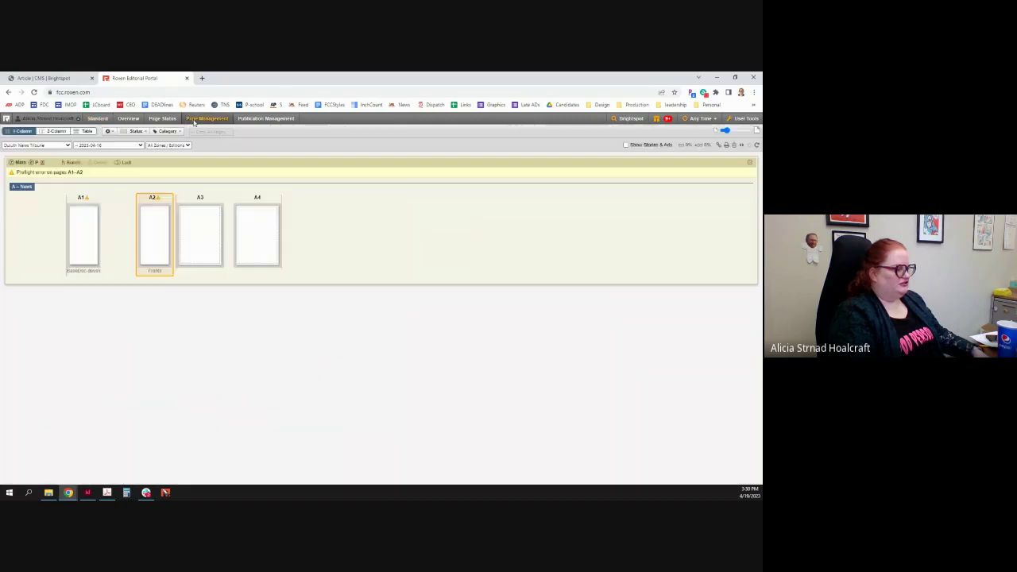
right_click(148, 218)
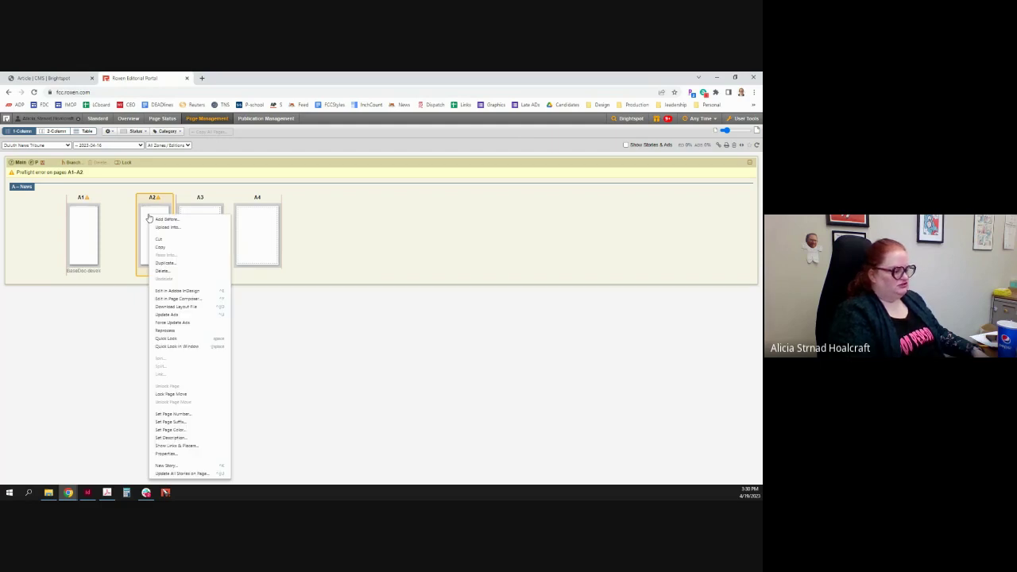
left_click(205, 299)
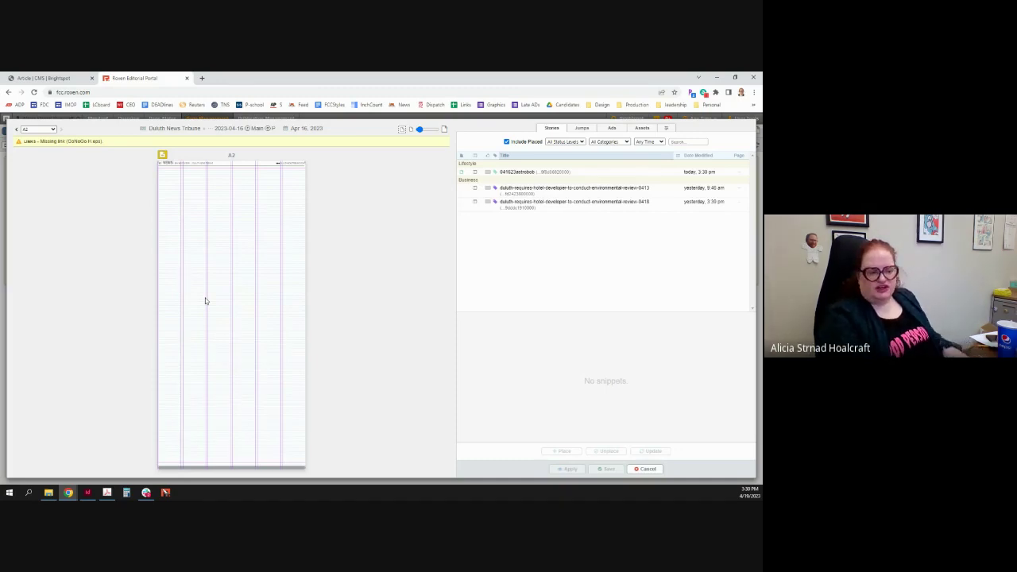
Place the 041623astrobob story at the head of page A2 using the Strip_0img_1 med snippet.
left_click(515, 172)
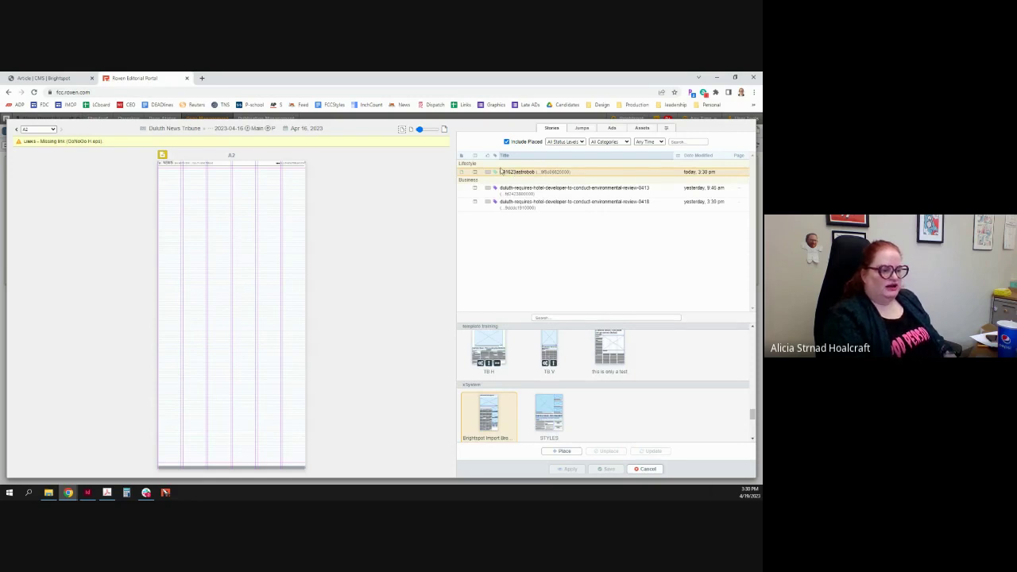
left_click(517, 174)
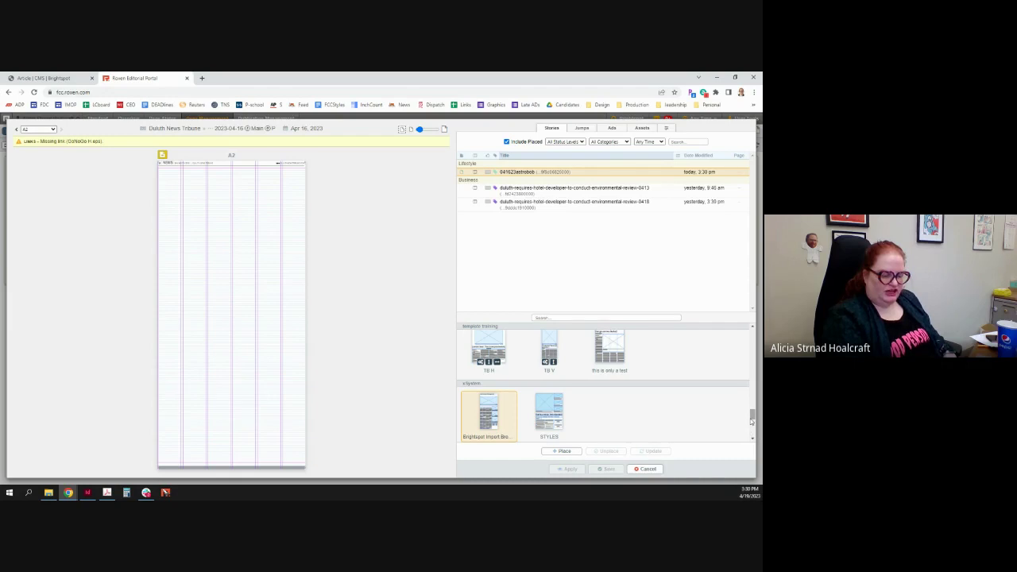
left_click_drag(752, 420, 754, 370)
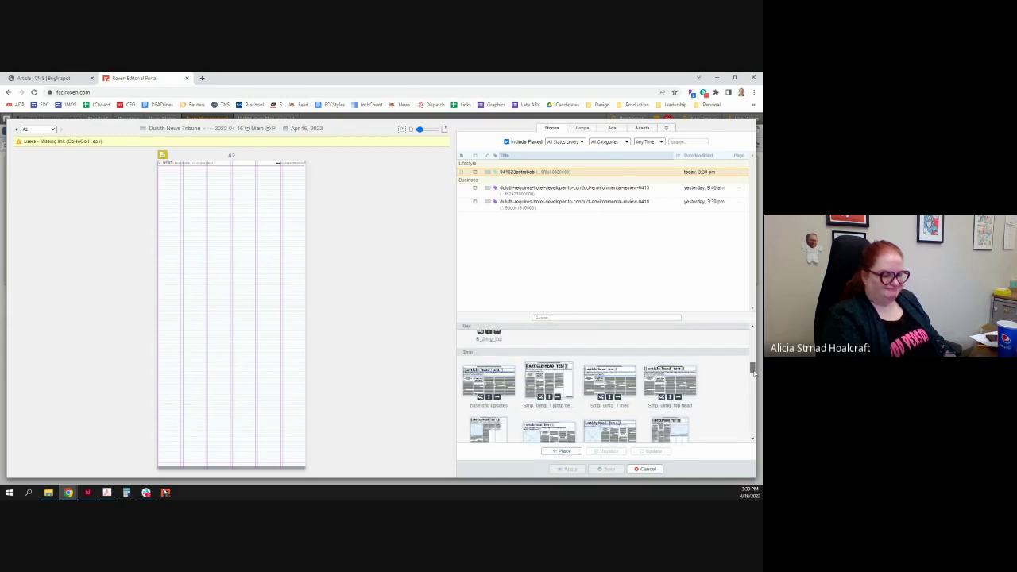
left_click(621, 381)
left_click_drag(618, 383, 190, 203)
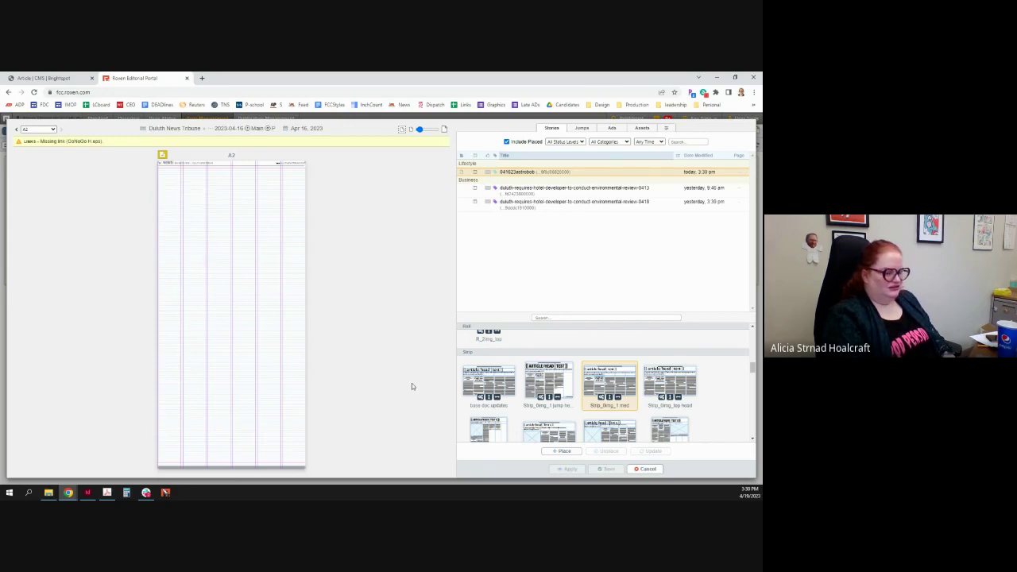
left_click(556, 452)
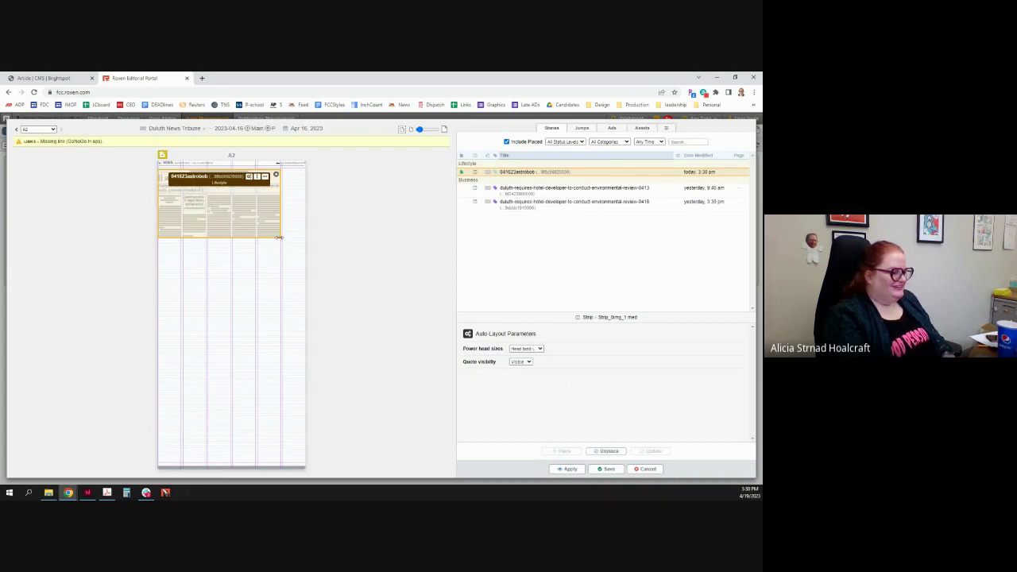
Widen the placed story to the full width of page A2, apply the layout and check the rendered result.
left_click_drag(279, 236, 303, 236)
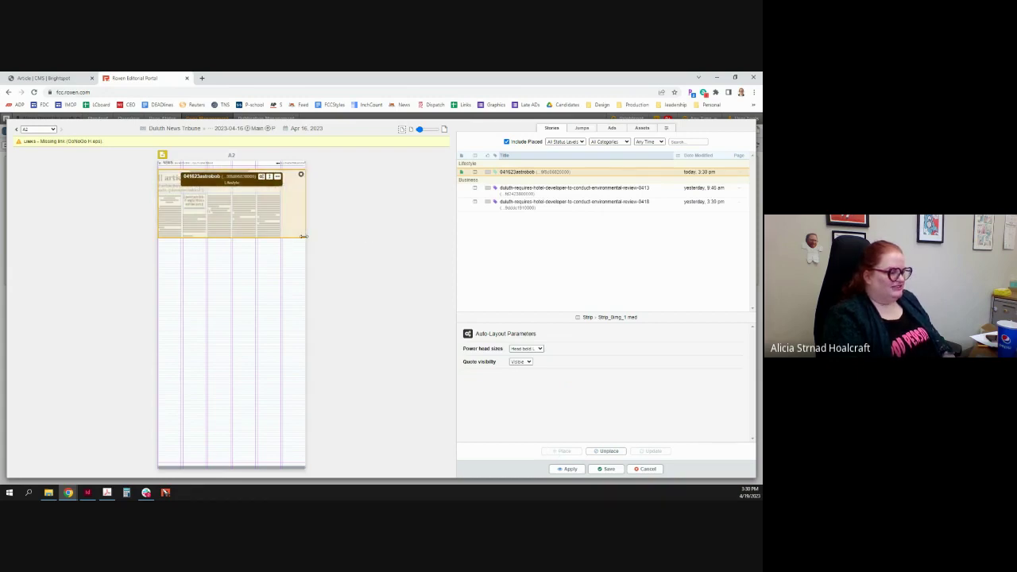
left_click(569, 470)
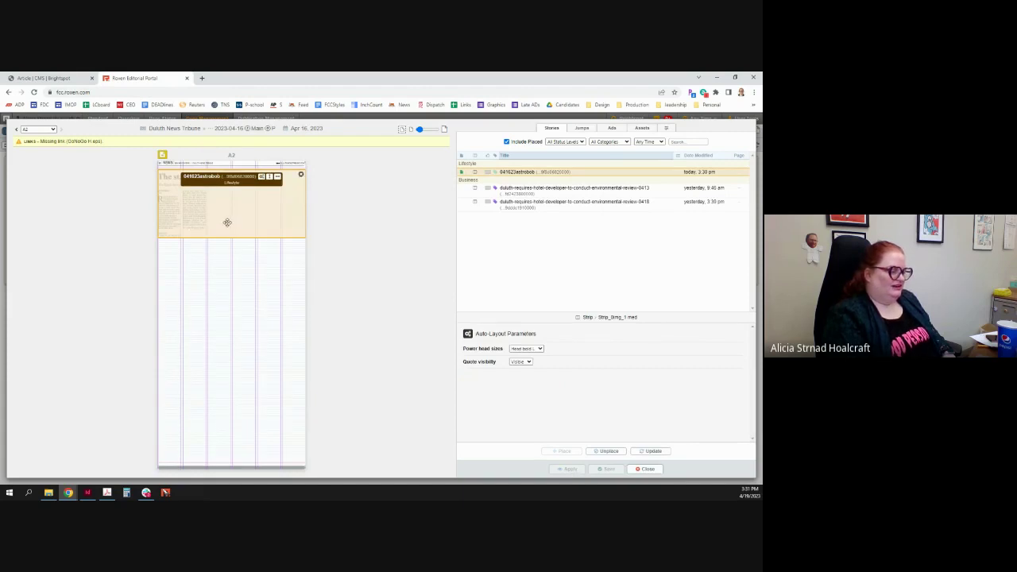
left_click(233, 279)
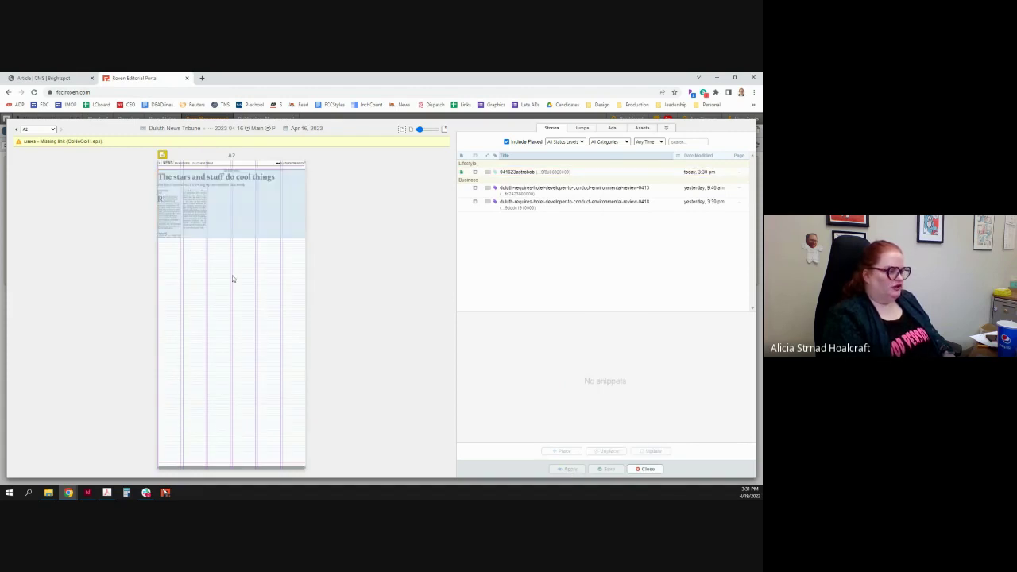
left_click(231, 233)
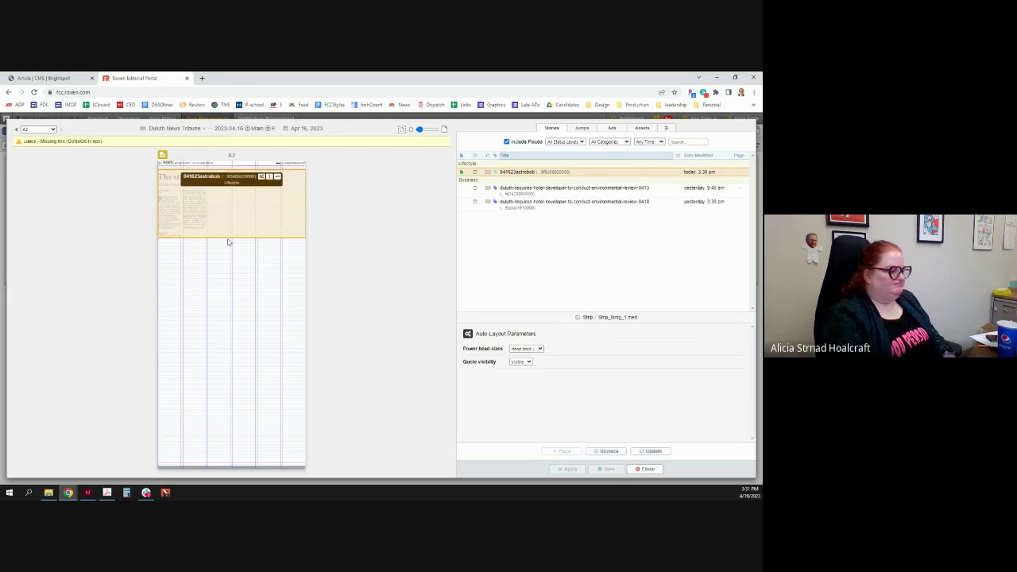
Shrink the placed 041623astrobob story to a shallower block five columns wide on page A2 and apply the layout.
left_click_drag(228, 236, 227, 202)
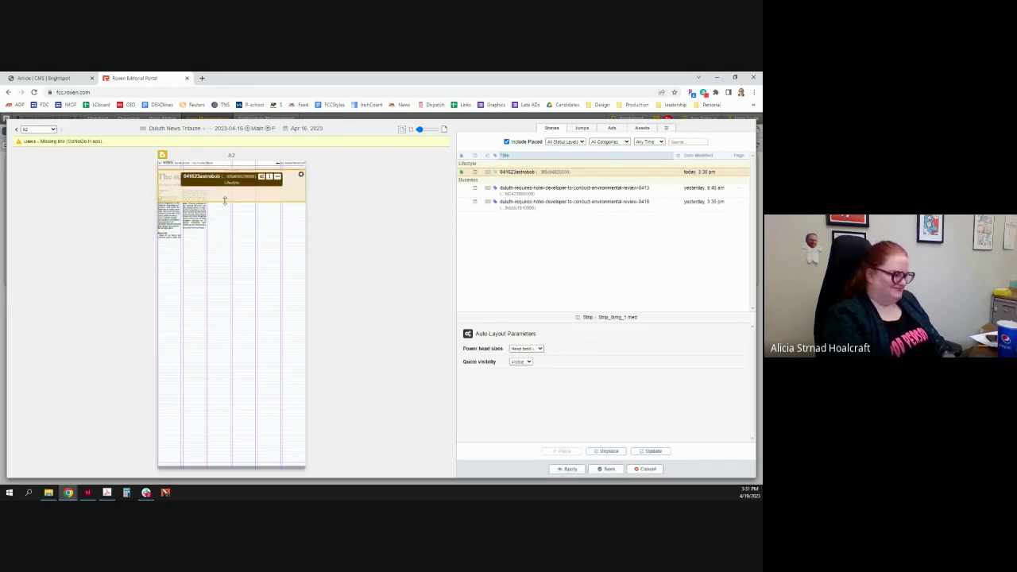
left_click(569, 469)
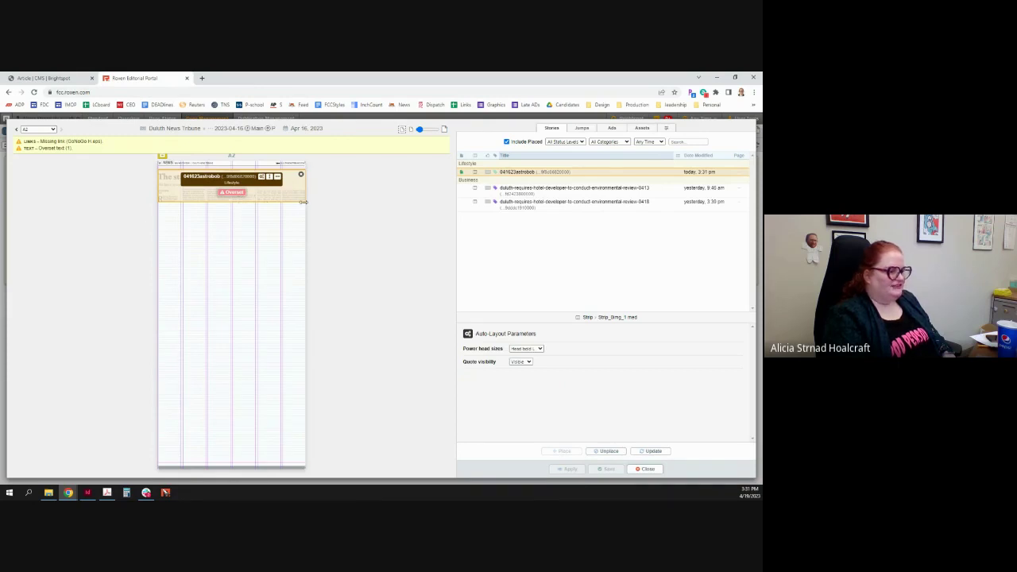
left_click_drag(303, 200, 234, 211)
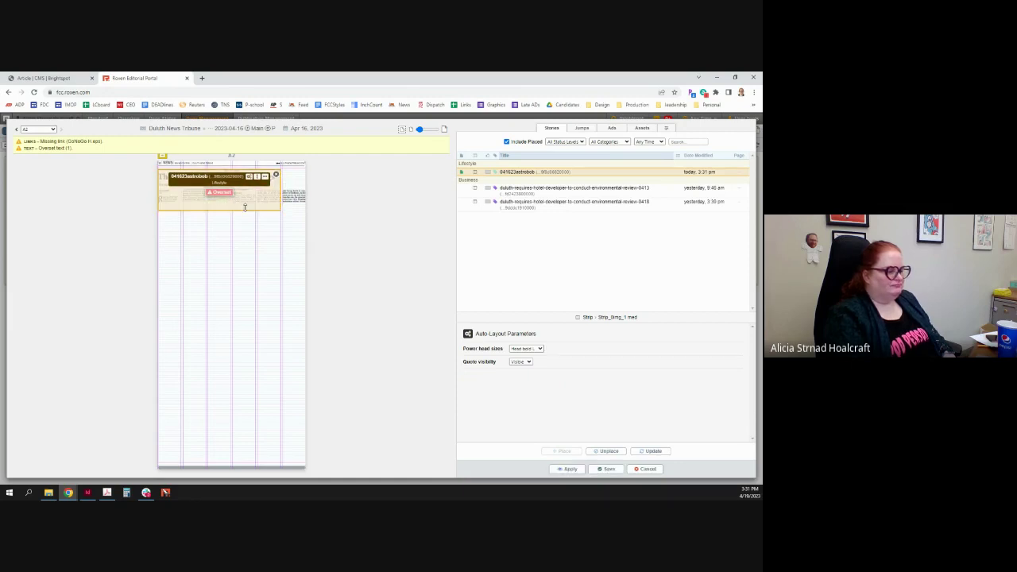
left_click(569, 469)
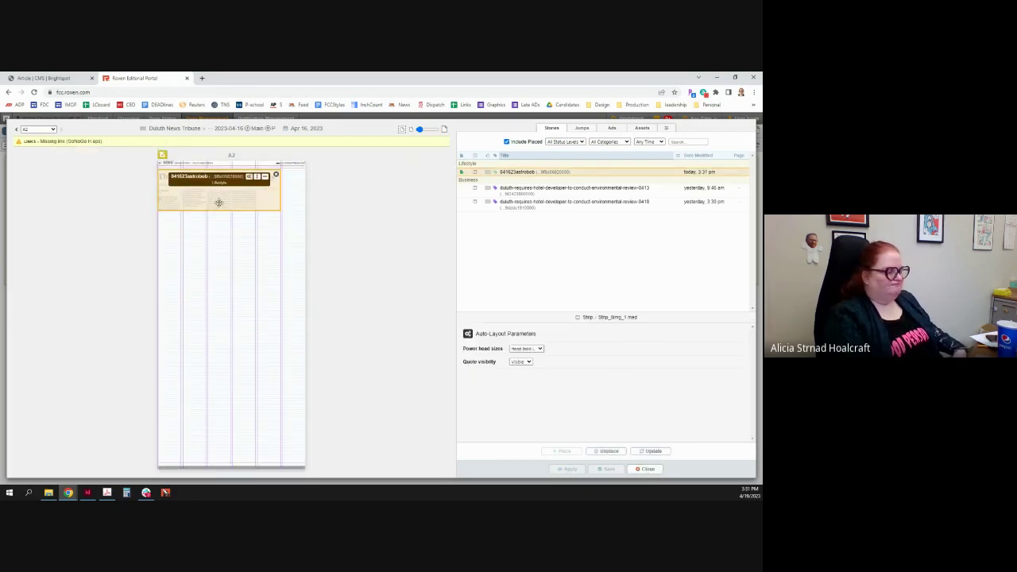
left_click(219, 276)
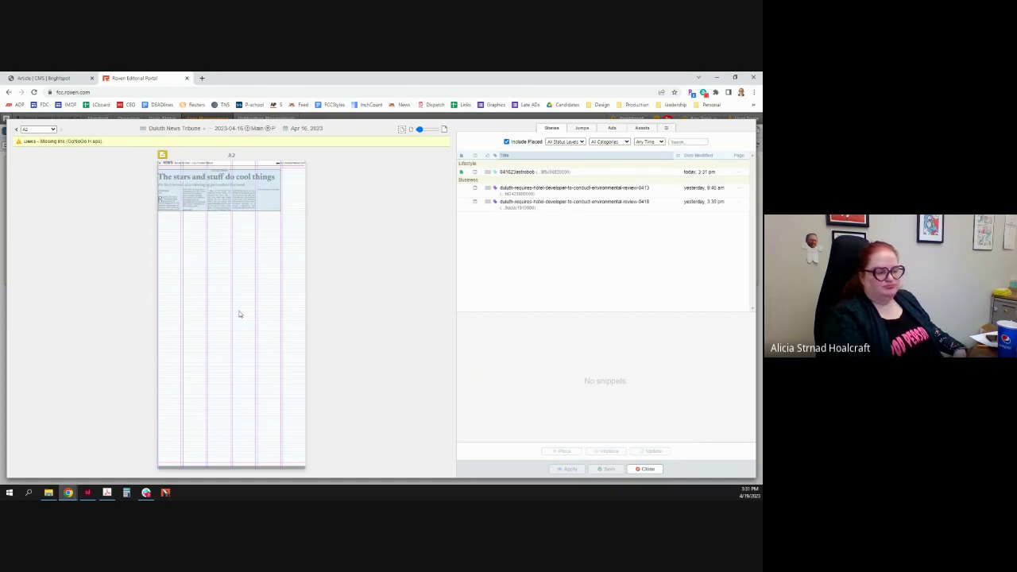
Set the placed story's power head size to Head bold M, apply it and check the rendered headline.
left_click(235, 197)
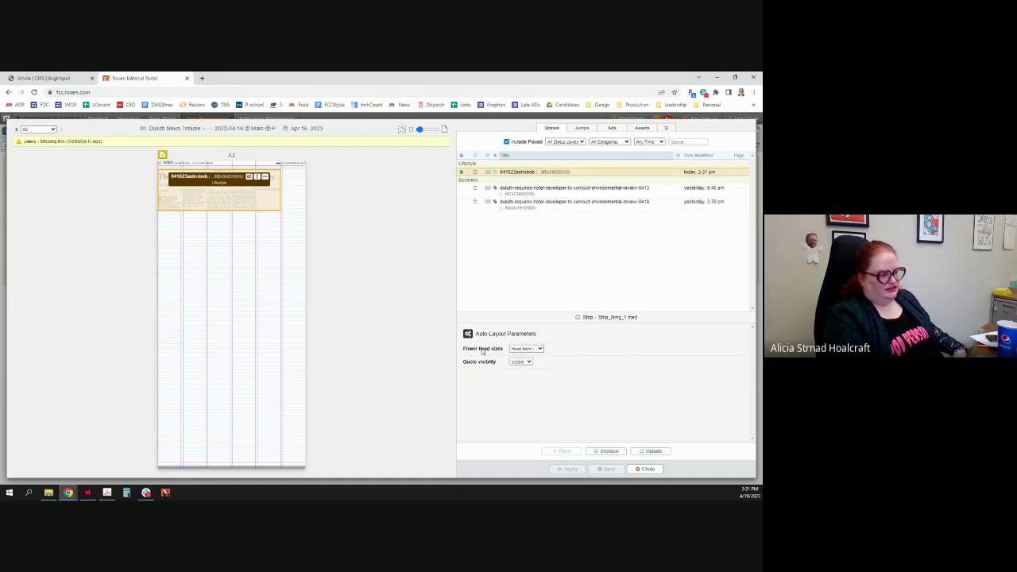
left_click(519, 349)
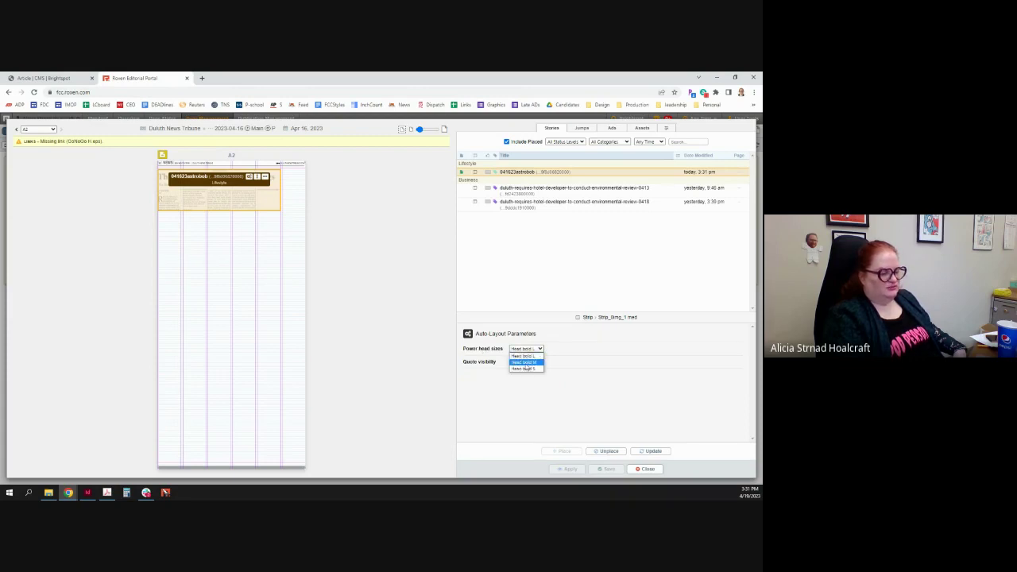
left_click(526, 362)
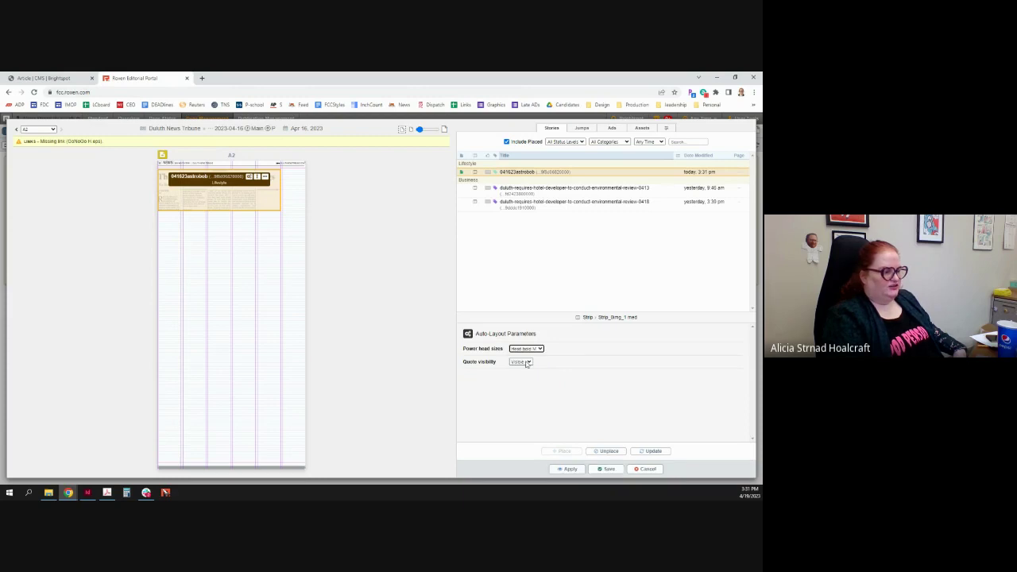
left_click(568, 469)
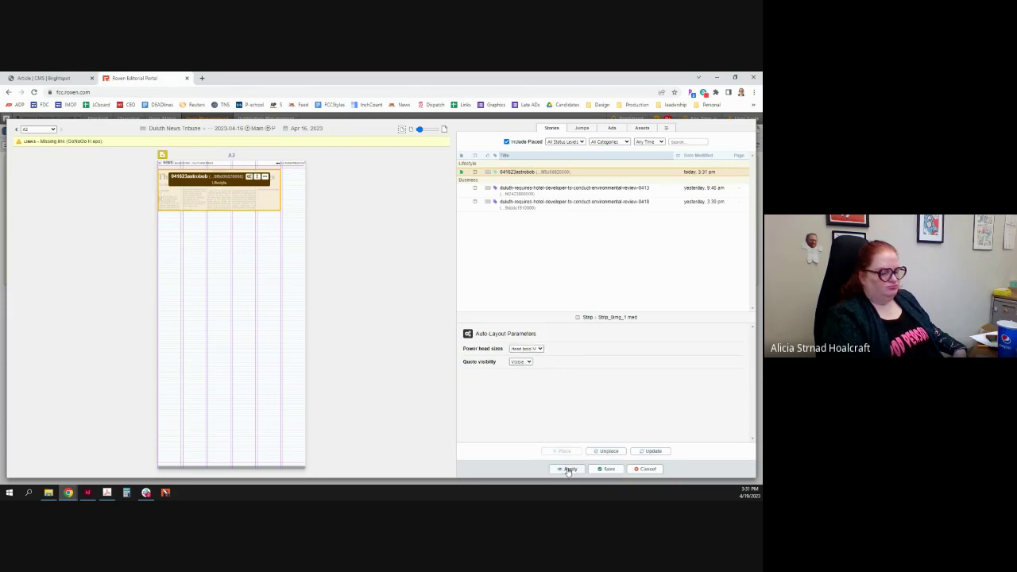
left_click(257, 229)
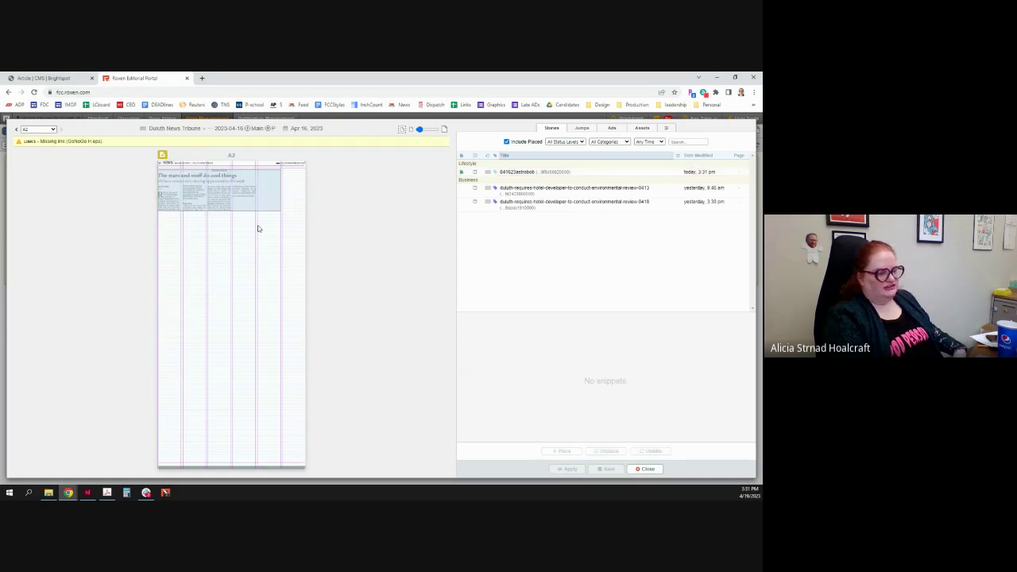
Set the placed story's power head size back to Head bold L and apply the layout.
left_click(250, 204)
left_click(540, 350)
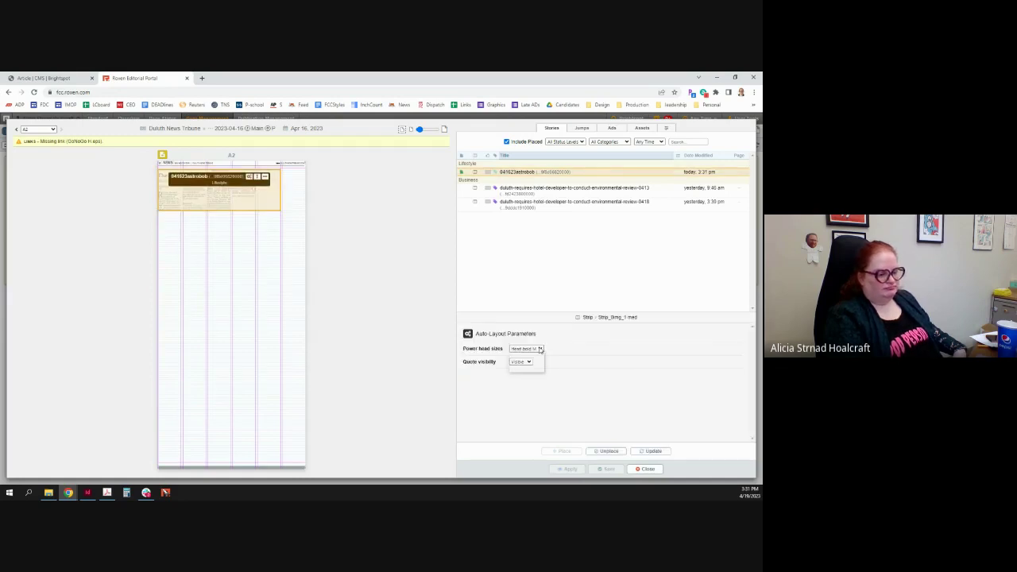
left_click(535, 358)
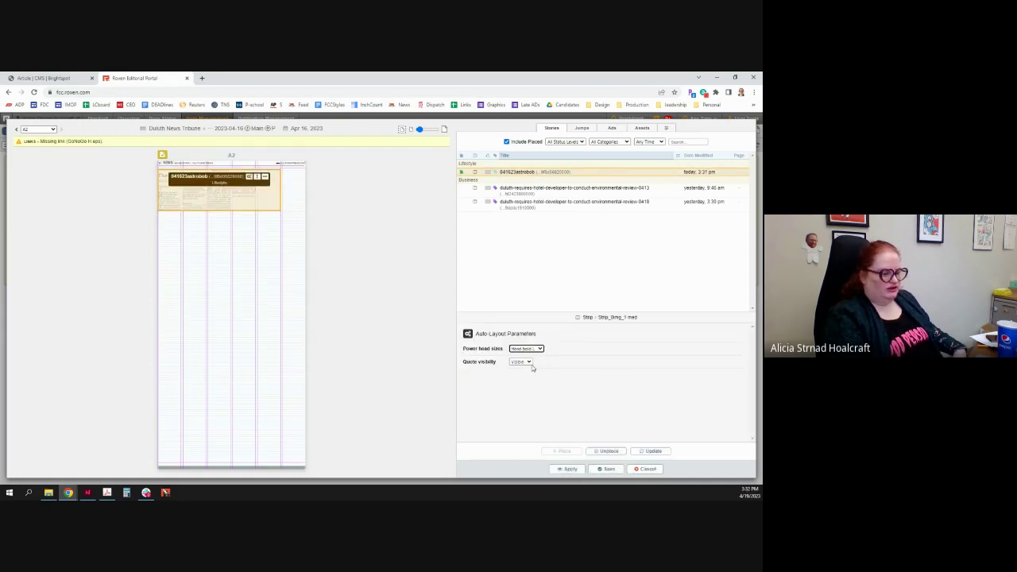
left_click(569, 469)
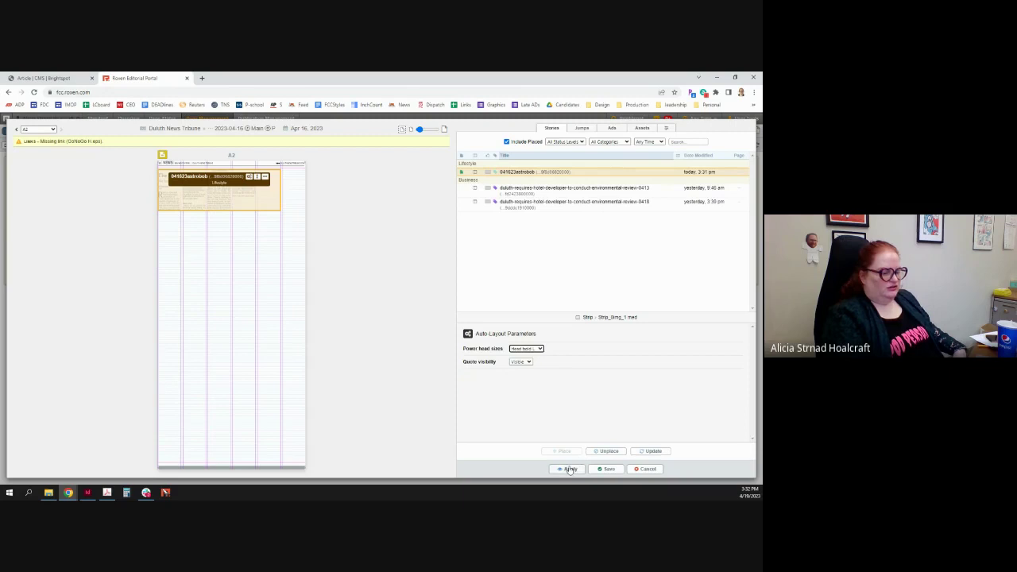
left_click(252, 224)
mouse_move(245, 207)
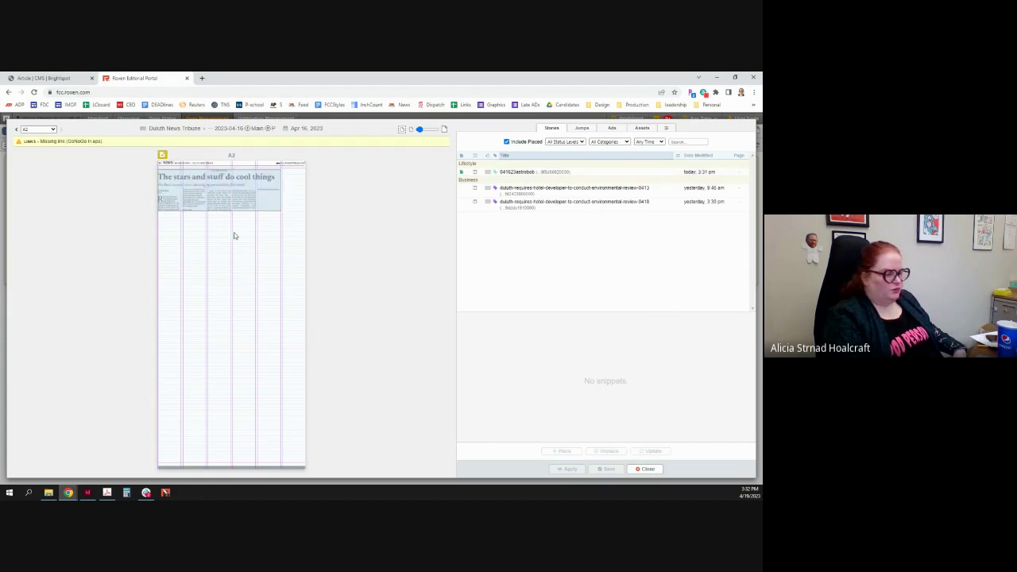
Review the quote visibility options in the placed story's auto-layout parameters.
left_click(227, 190)
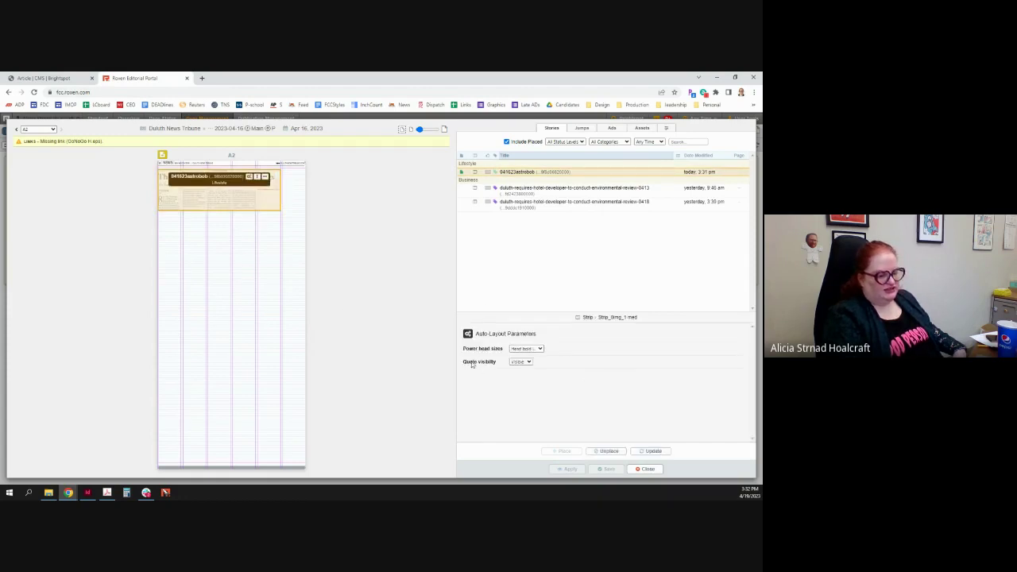
left_click(518, 361)
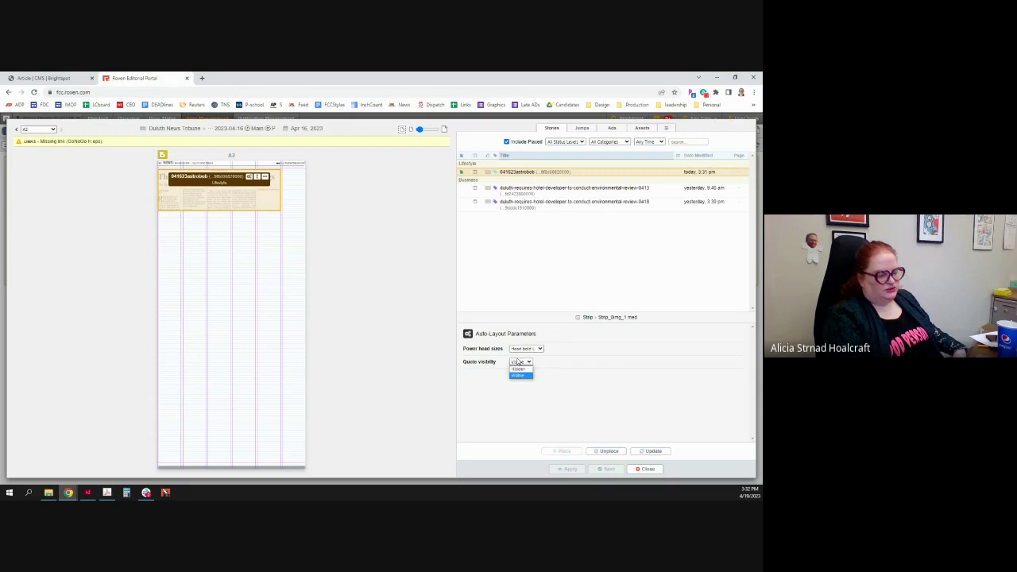
left_click(518, 361)
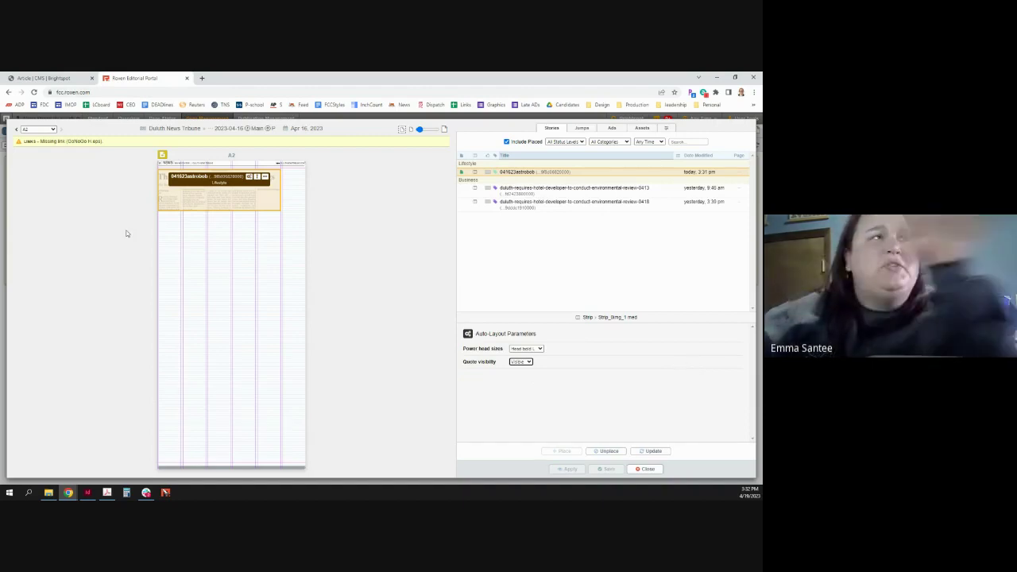
Trim the placed story's depth slightly, apply the layout, check the result and close page A2.
left_click_drag(216, 209, 216, 209)
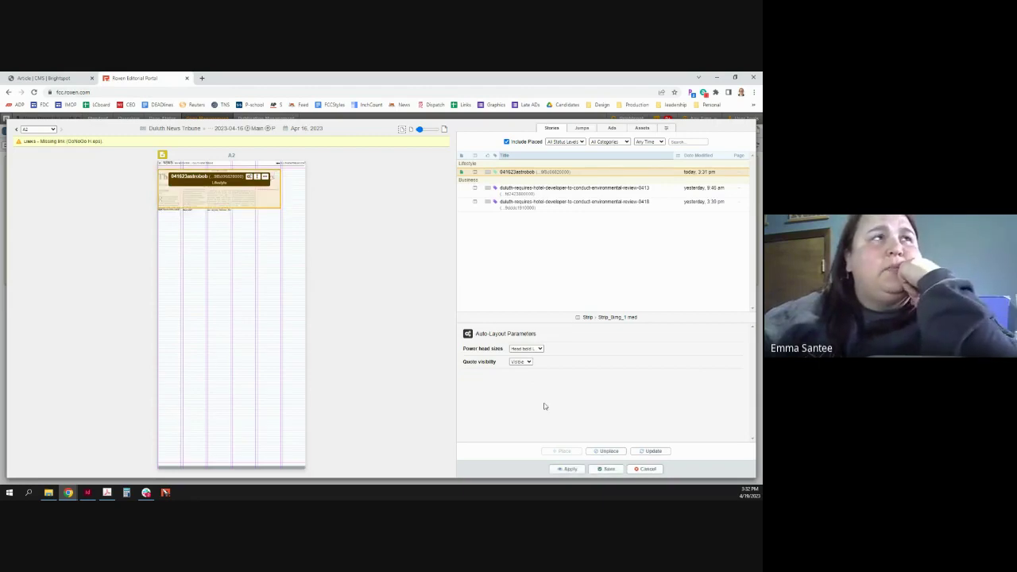
left_click(561, 469)
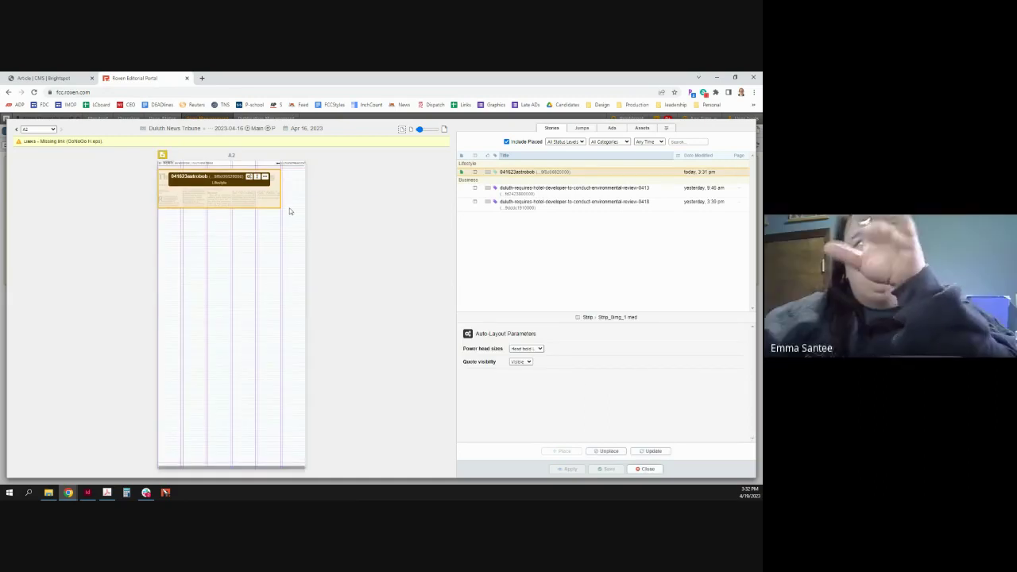
left_click(289, 209)
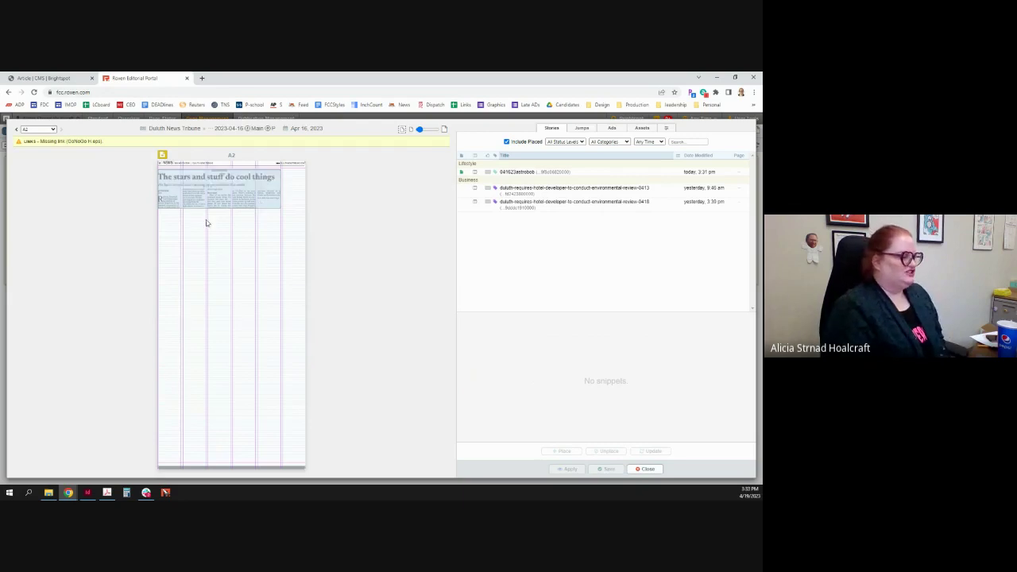
mouse_move(249, 202)
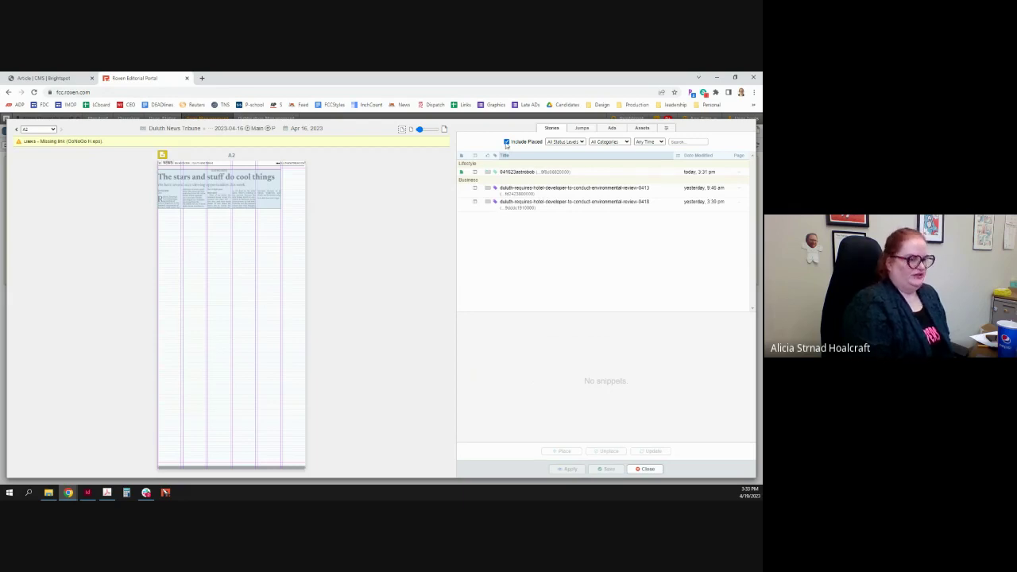
left_click(647, 469)
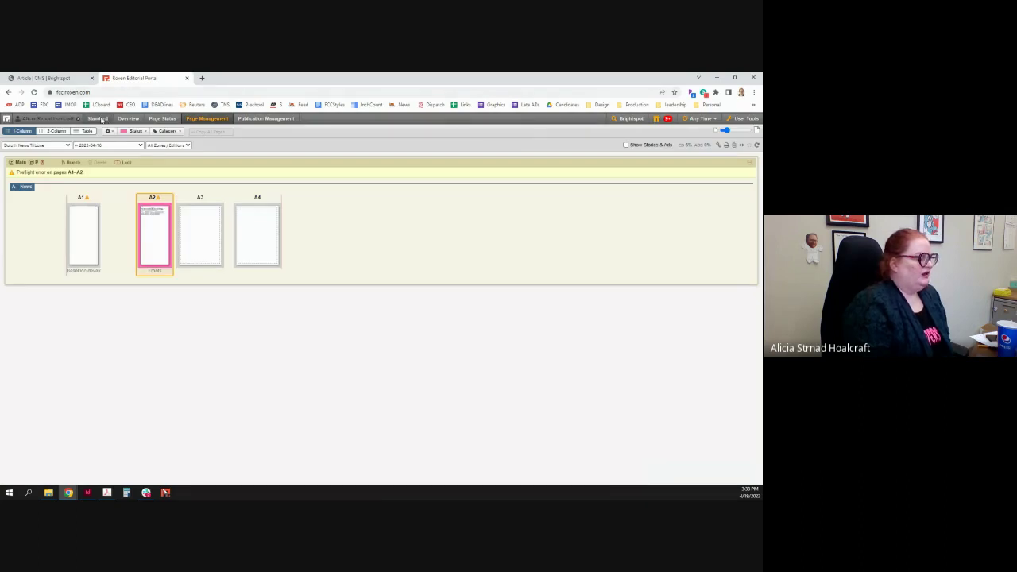
Open the 041623astrobob story's main text, add ", my friends" to the end of its intro and save it.
left_click(99, 119)
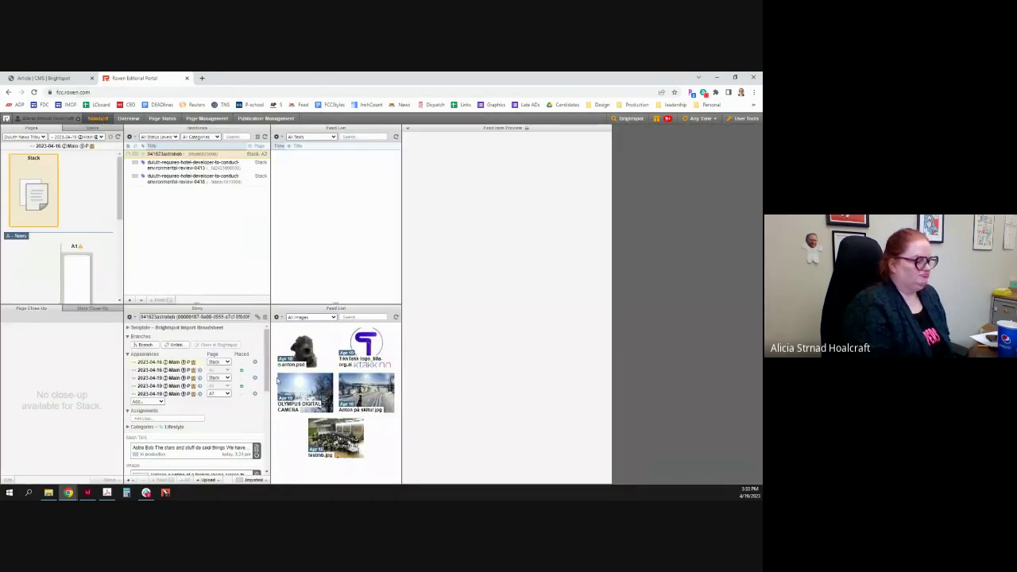
scroll(198, 397, "down", 3)
left_click(197, 402)
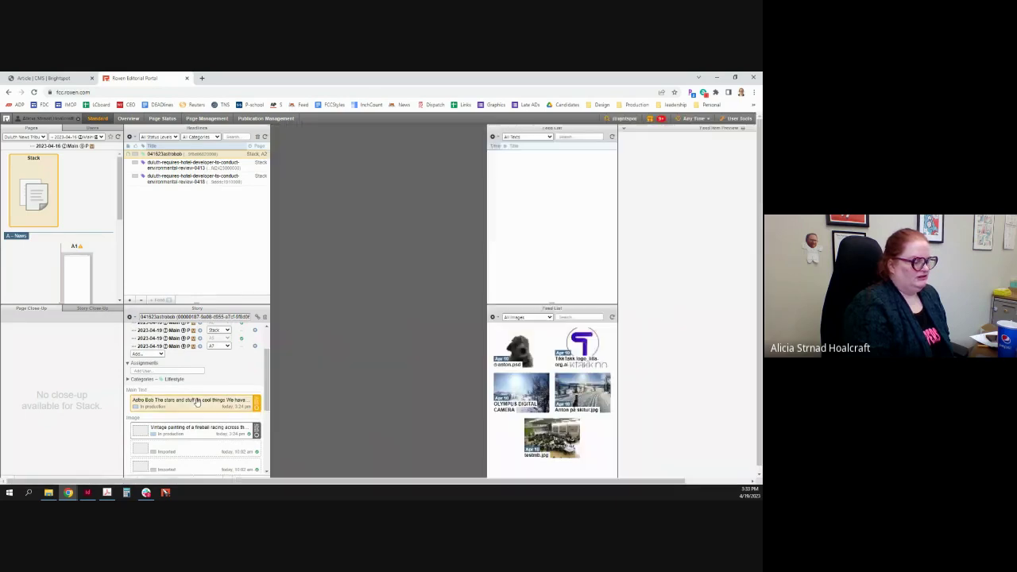
double_click(197, 402)
left_click(401, 267)
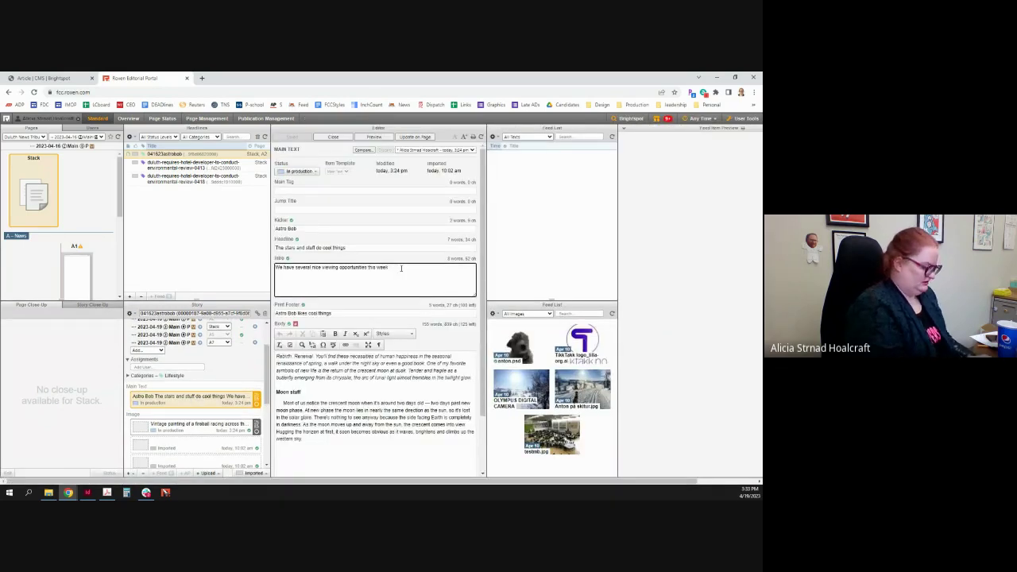
type(", my friends")
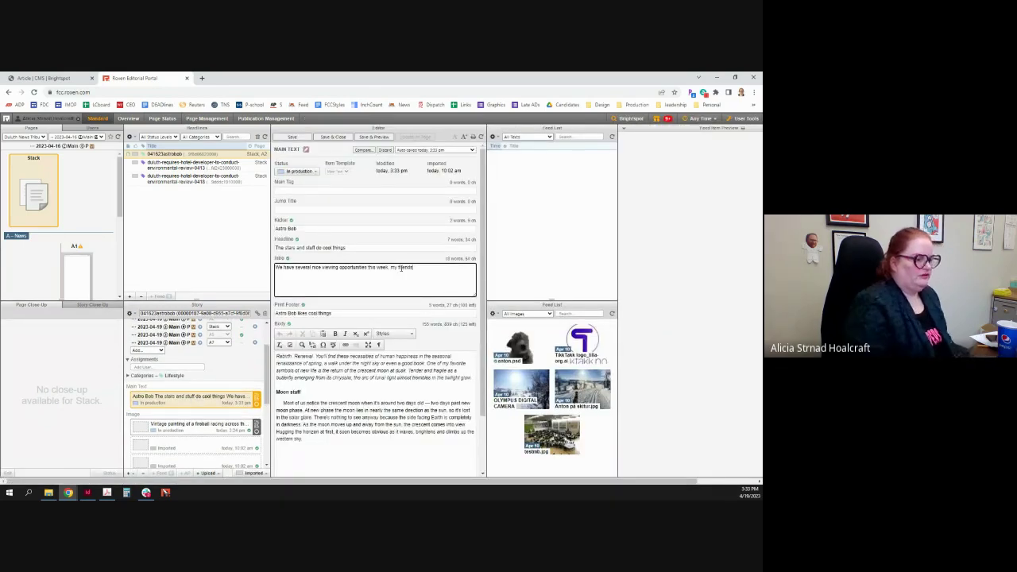
left_click(294, 137)
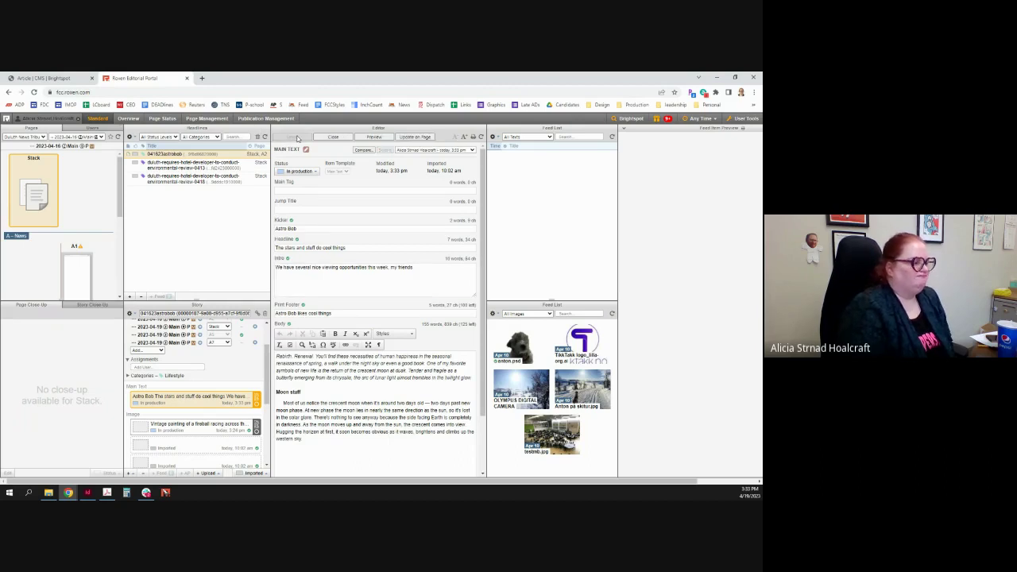
Reopen page A2 of the 2023-04-16 edition for editing in Page Composer.
left_click(207, 117)
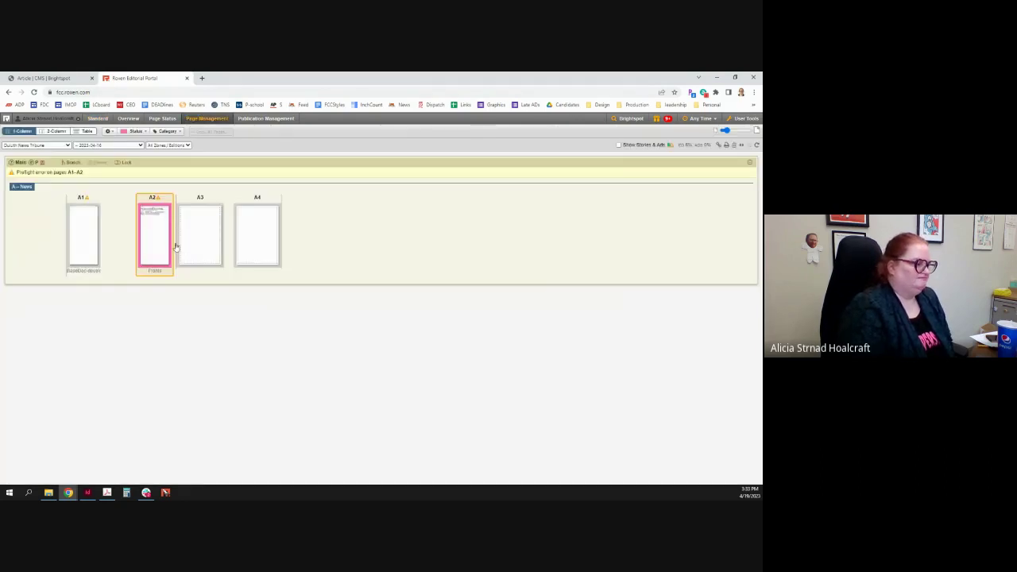
double_click(160, 245)
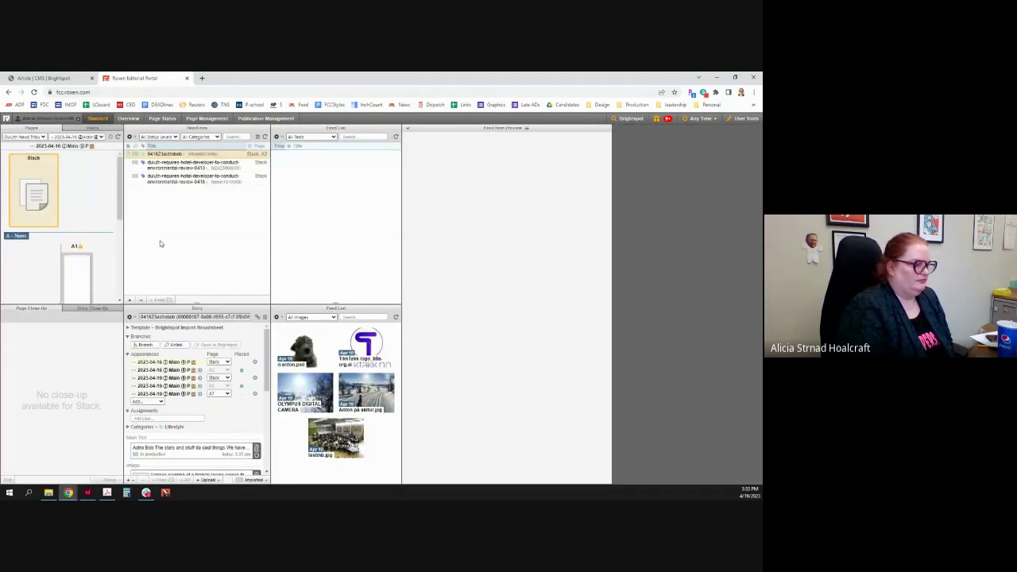
right_click(51, 411)
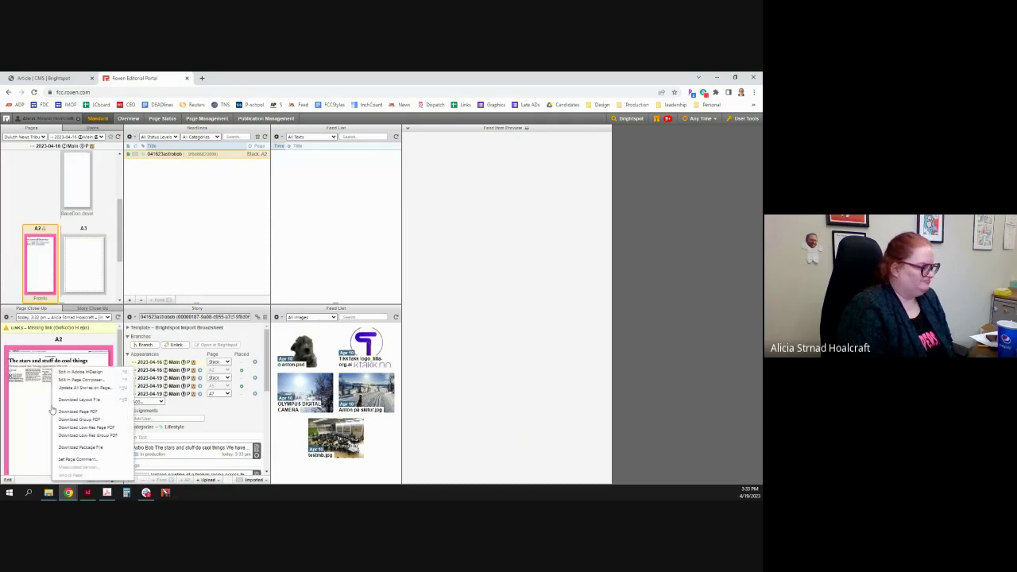
left_click(65, 380)
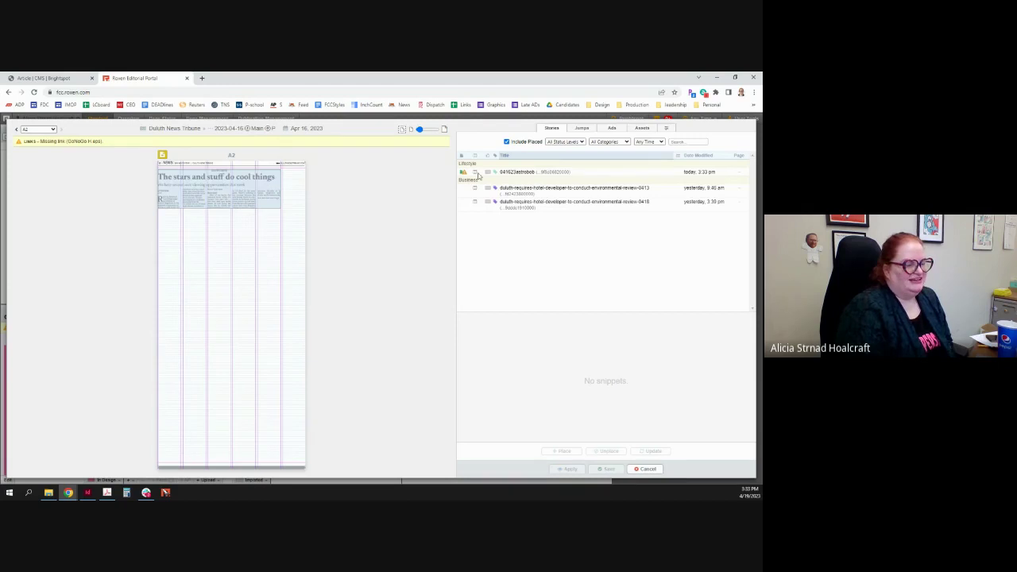
Mark the placed 041623astrobob story on page A2 for updating to its latest content and apply the layout.
left_click(466, 173)
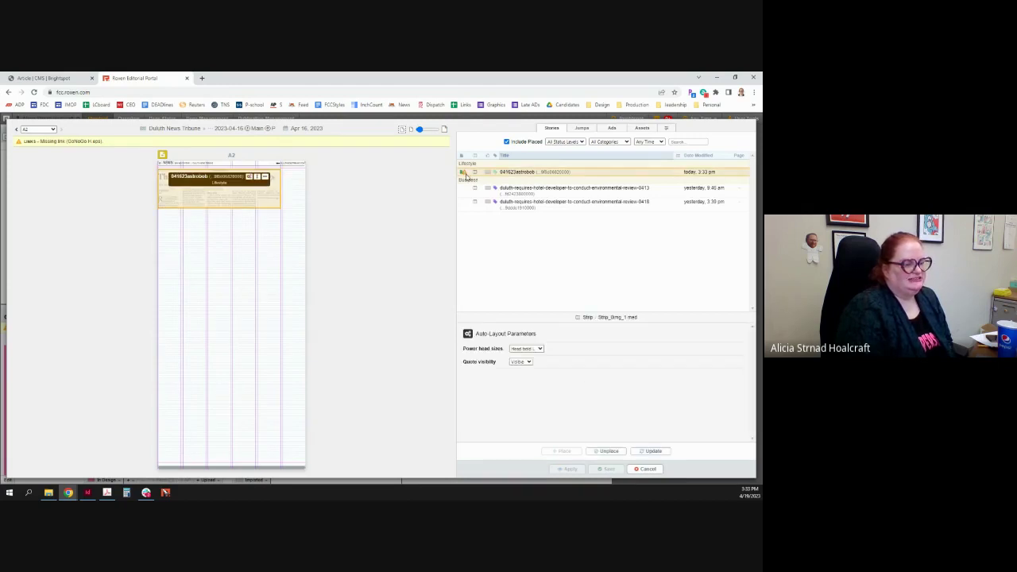
left_click(465, 174)
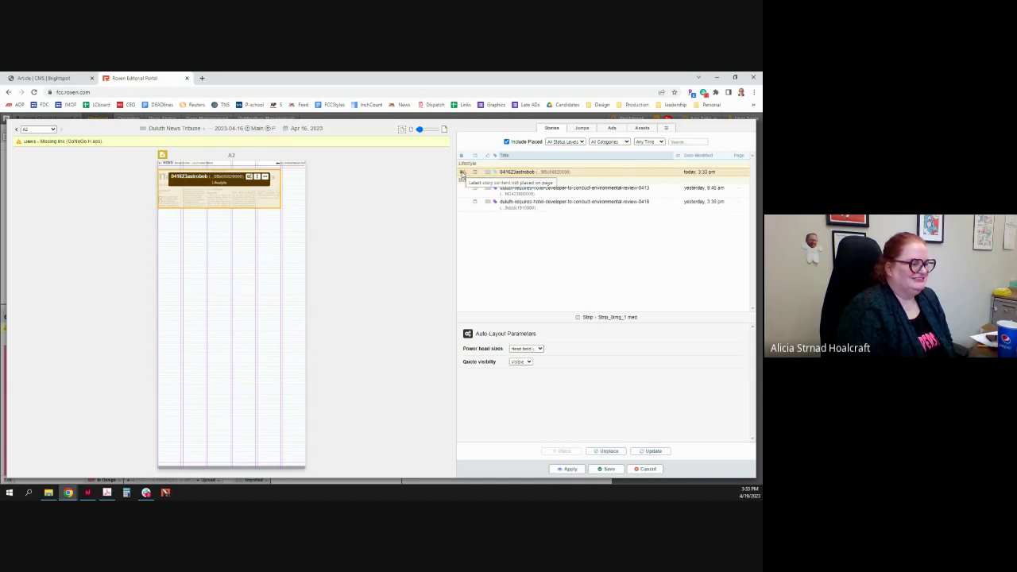
left_click(463, 173)
left_click(464, 173)
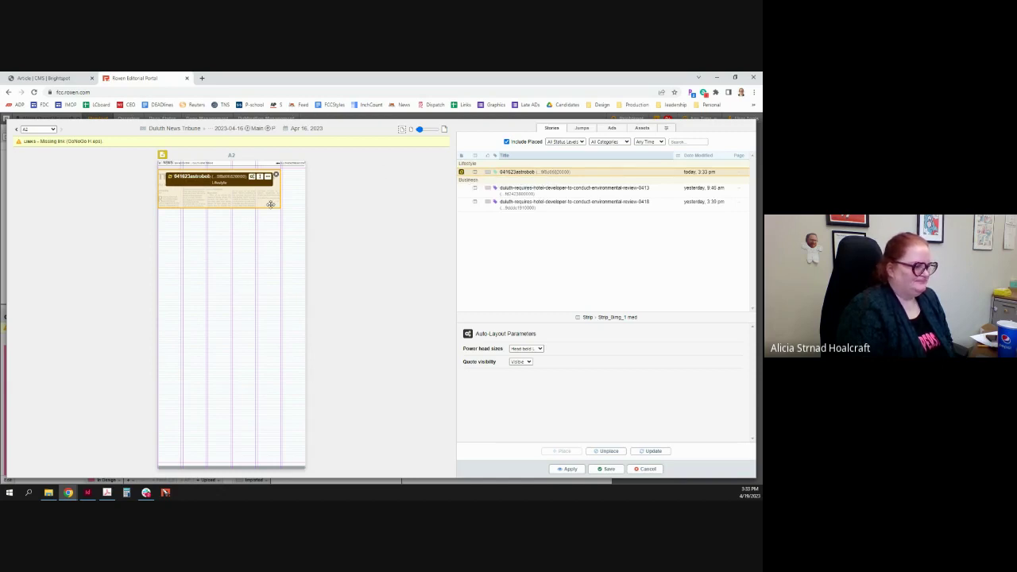
left_click(567, 469)
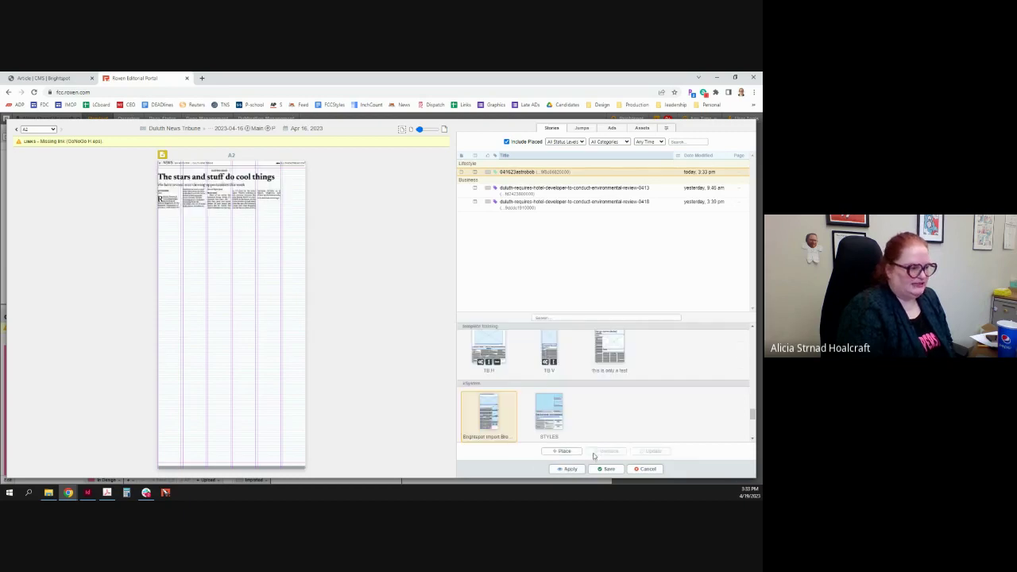
Place the 041623astrobob story on page A2 with the Strip_0img_1 med template and apply the layout.
left_click(322, 282)
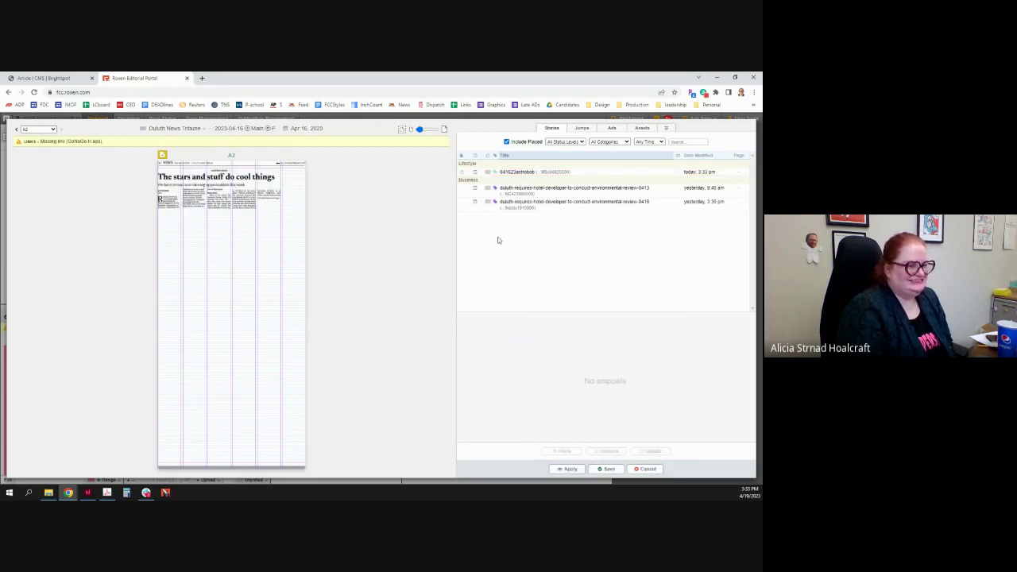
left_click(513, 173)
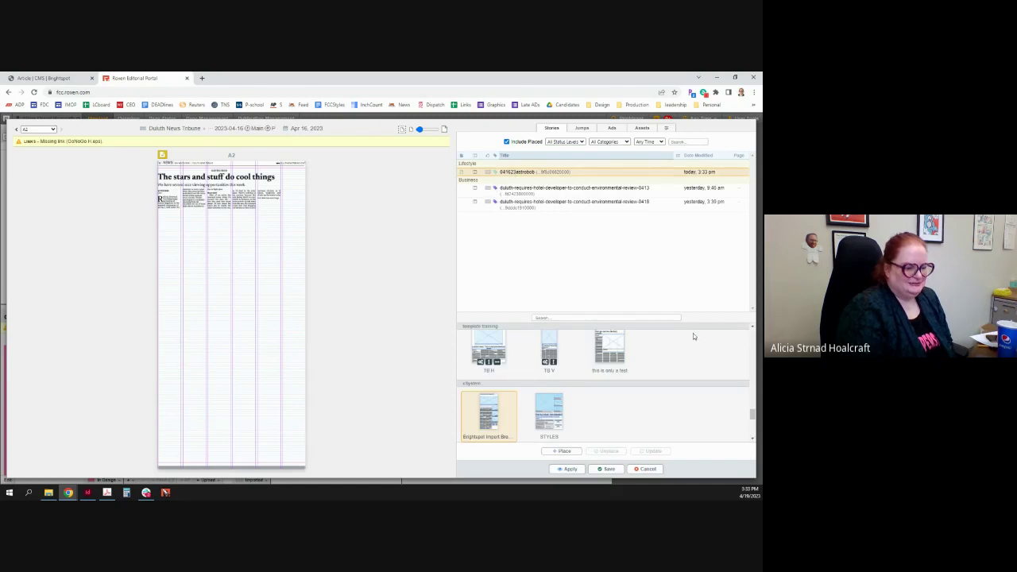
left_click_drag(751, 414, 749, 371)
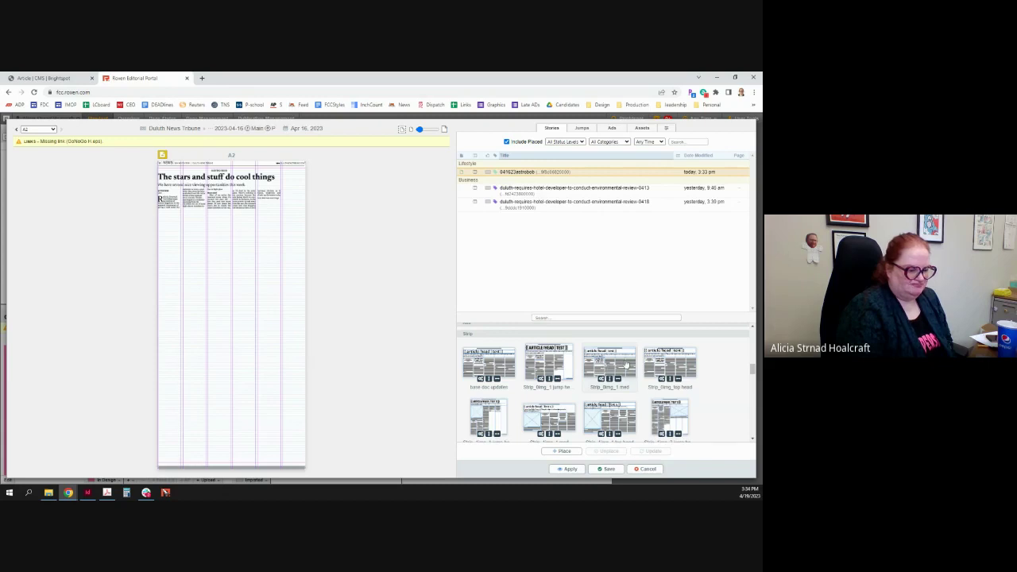
left_click_drag(627, 366, 200, 299)
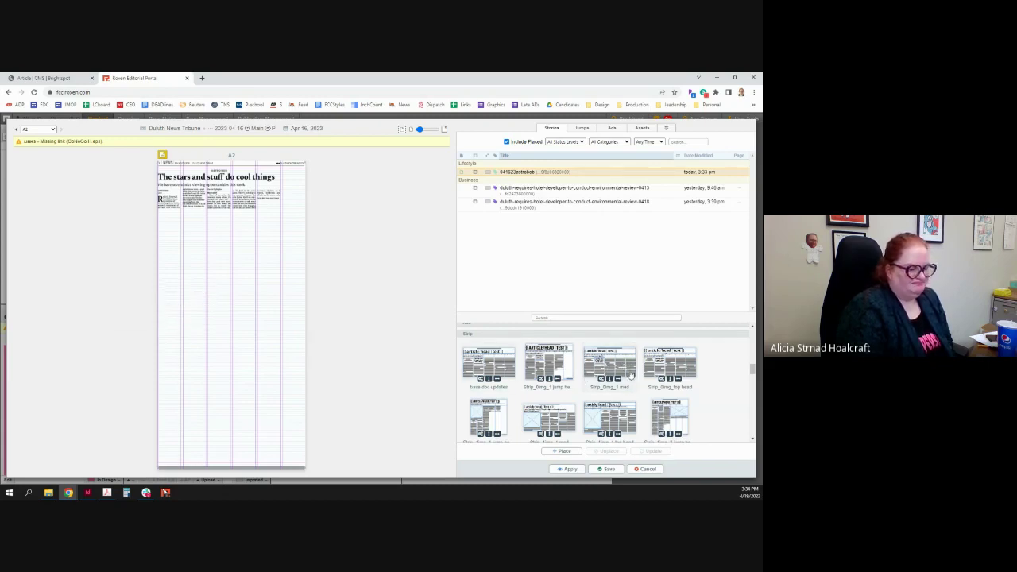
left_click(593, 371)
left_click(563, 451)
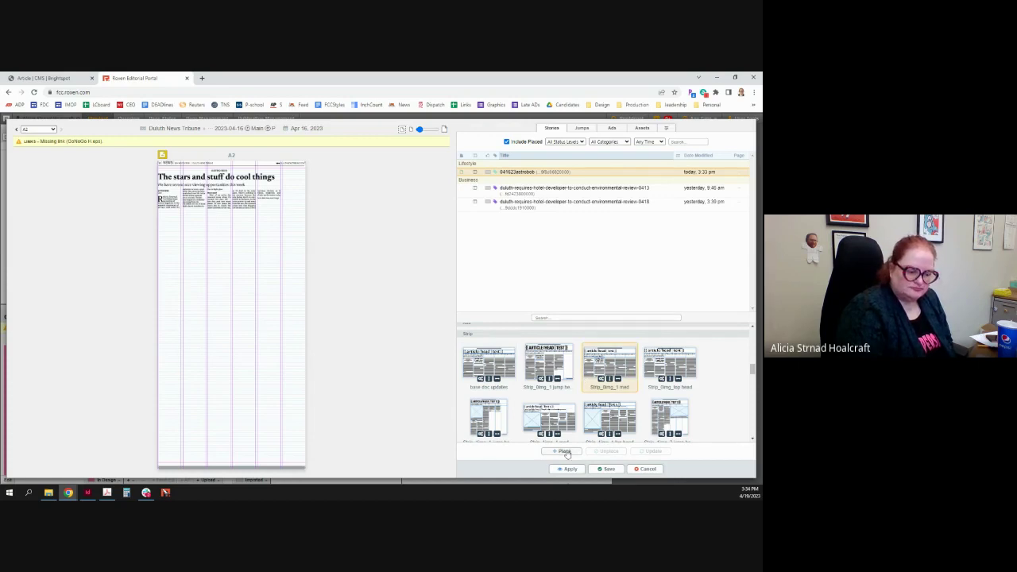
left_click(572, 470)
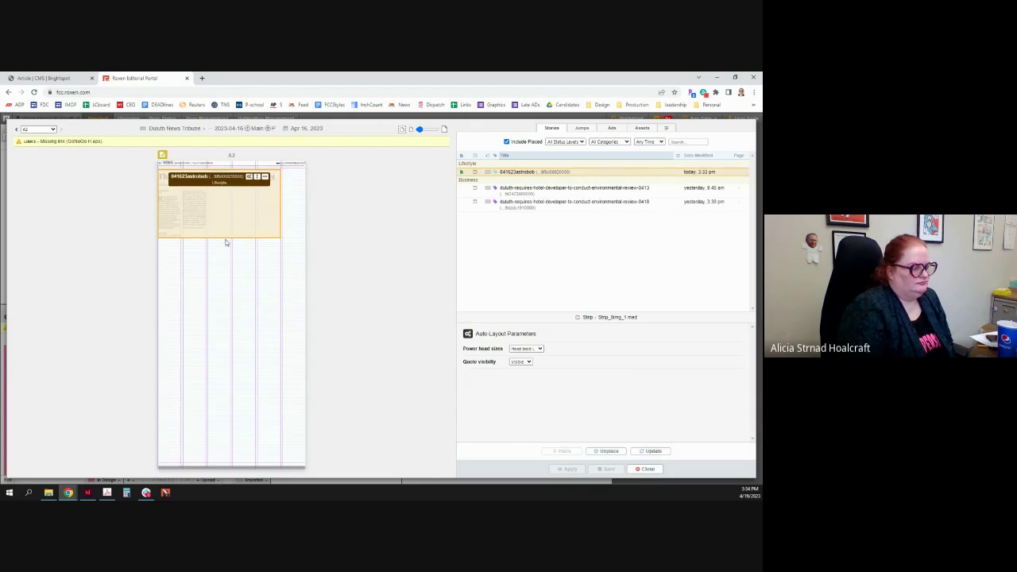
Reduce the placed story's depth in successive passes until the text fills all five columns, applying the layout each time.
left_click(215, 281)
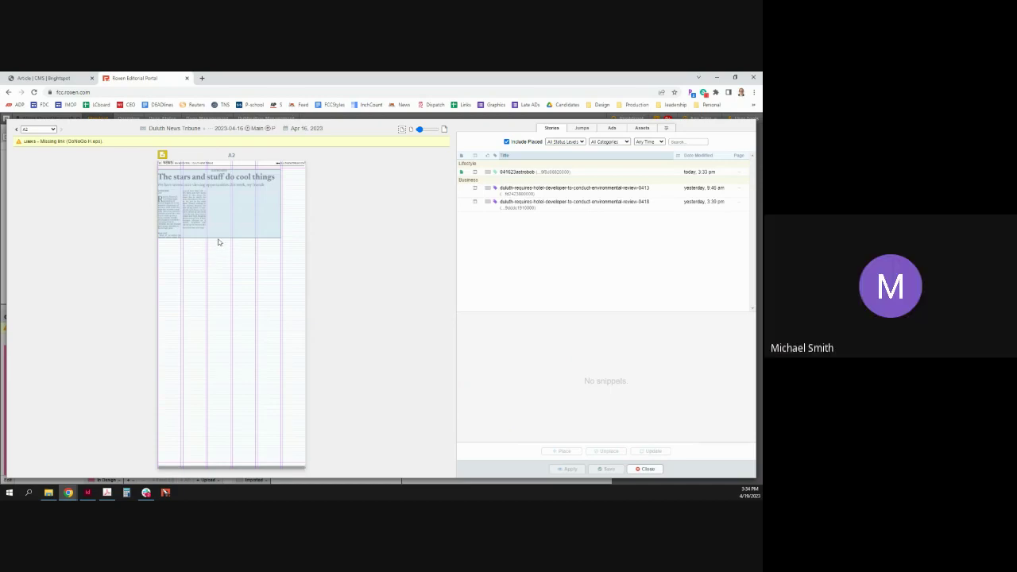
left_click_drag(218, 243, 221, 213)
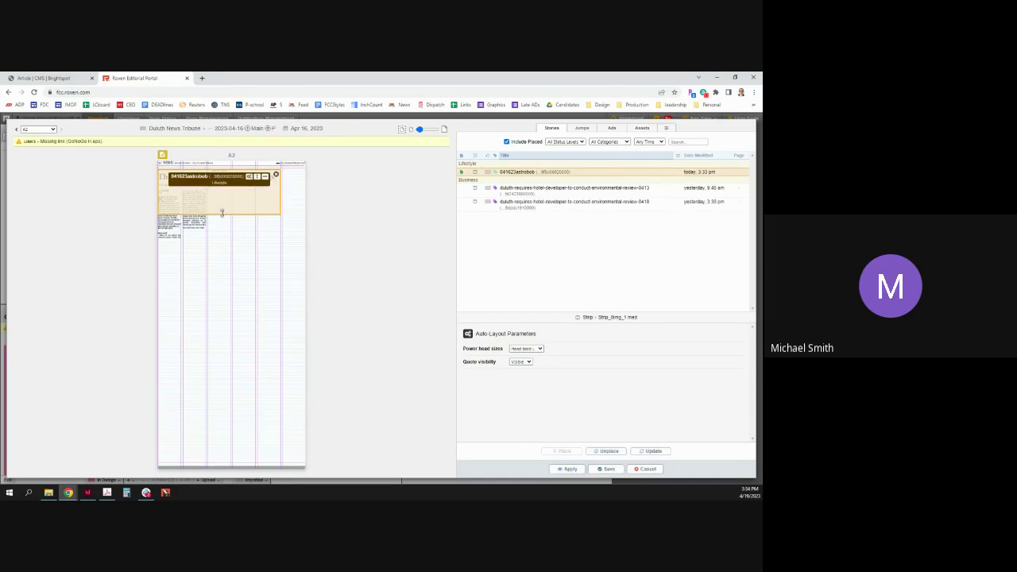
left_click(569, 469)
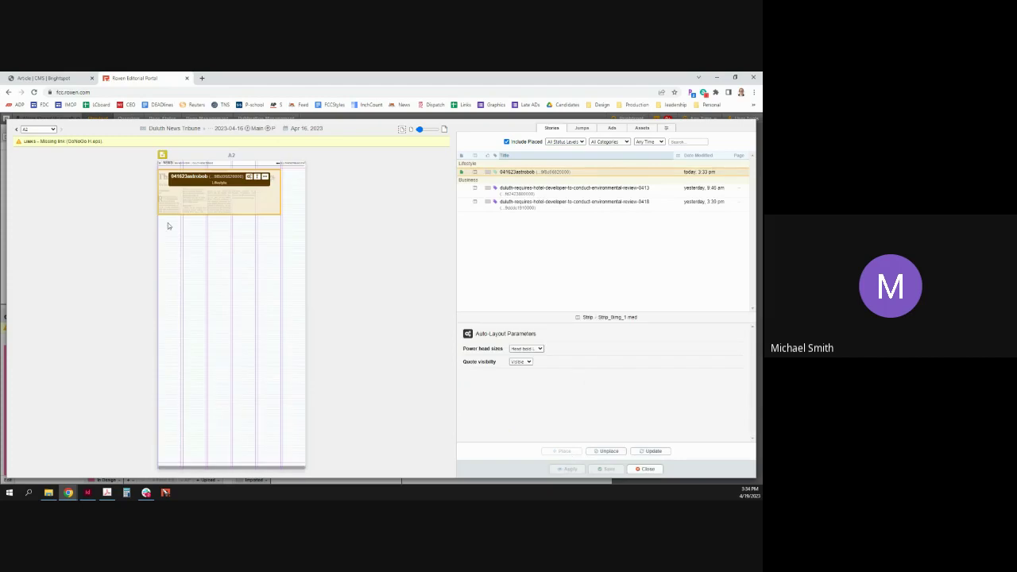
left_click_drag(211, 213, 210, 210)
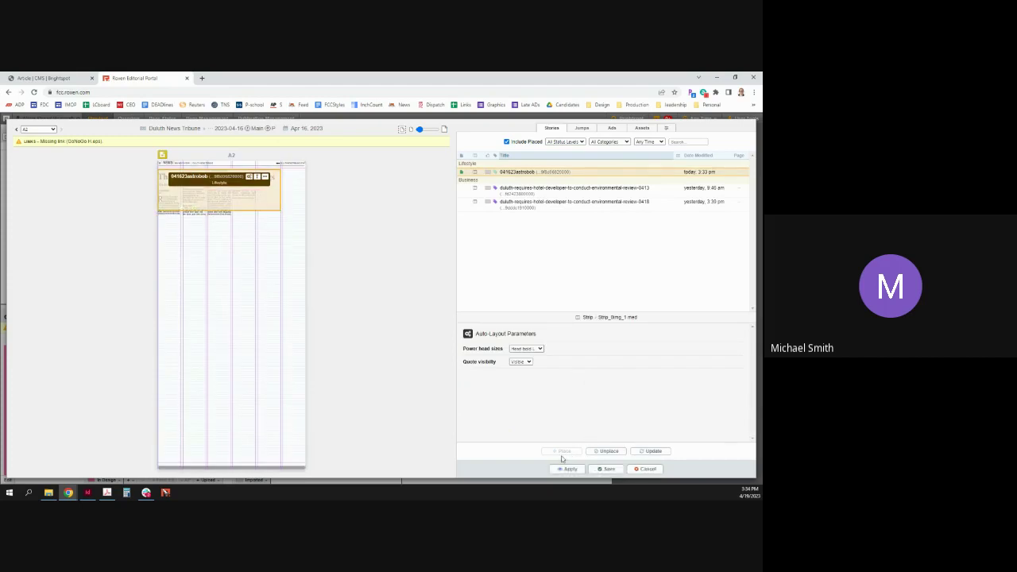
left_click(569, 469)
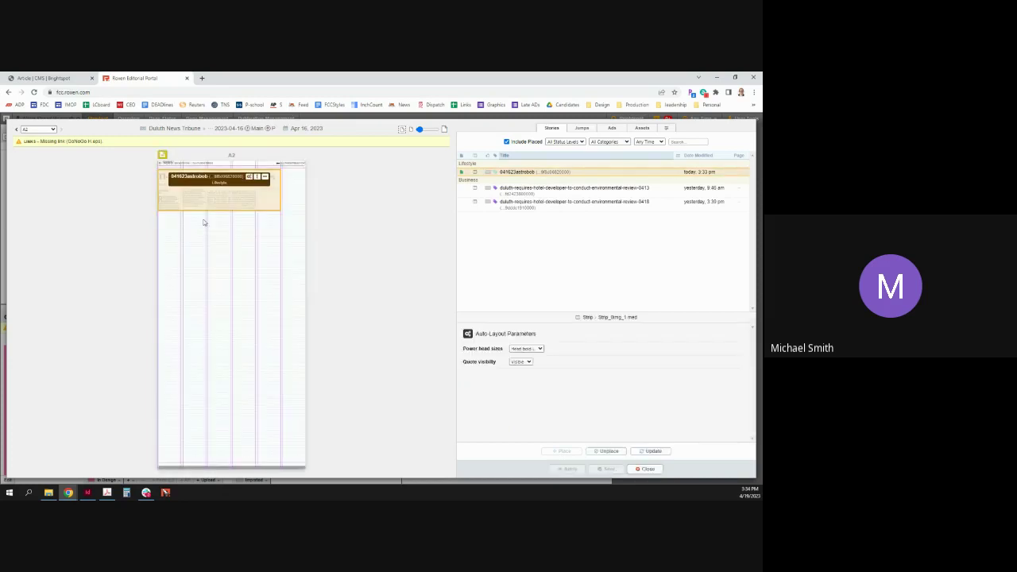
left_click_drag(217, 208, 216, 207)
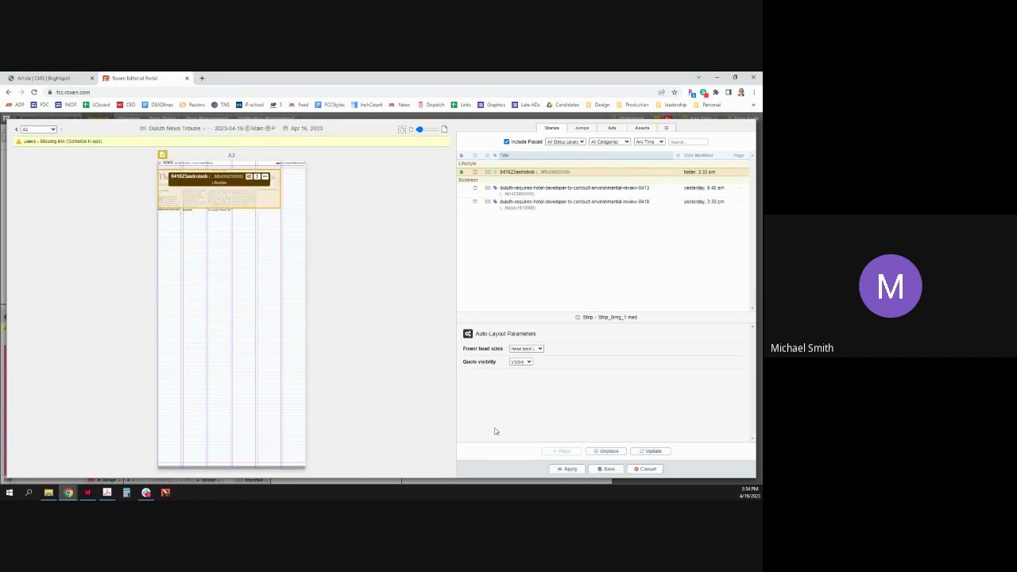
left_click(569, 469)
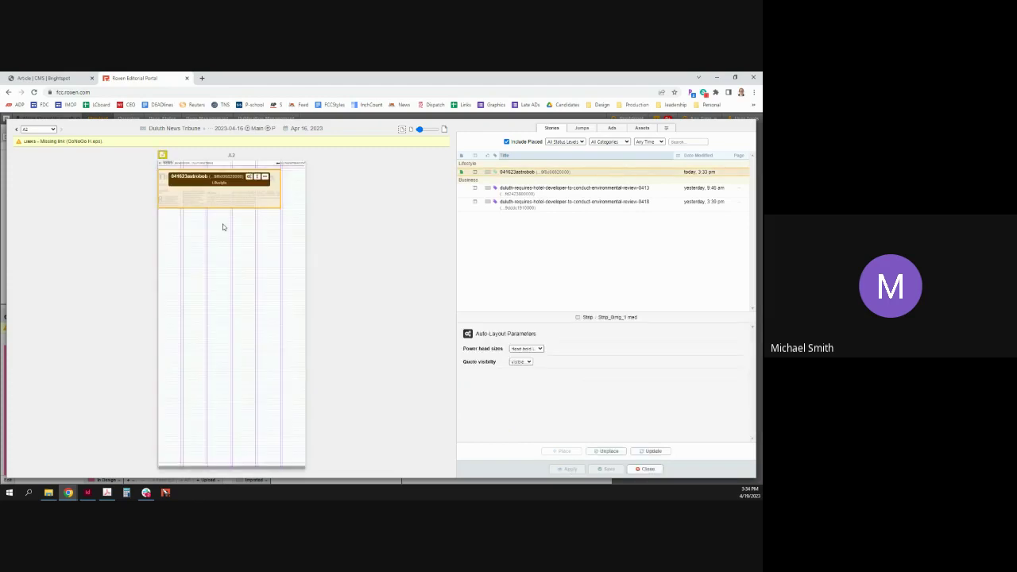
left_click(364, 260)
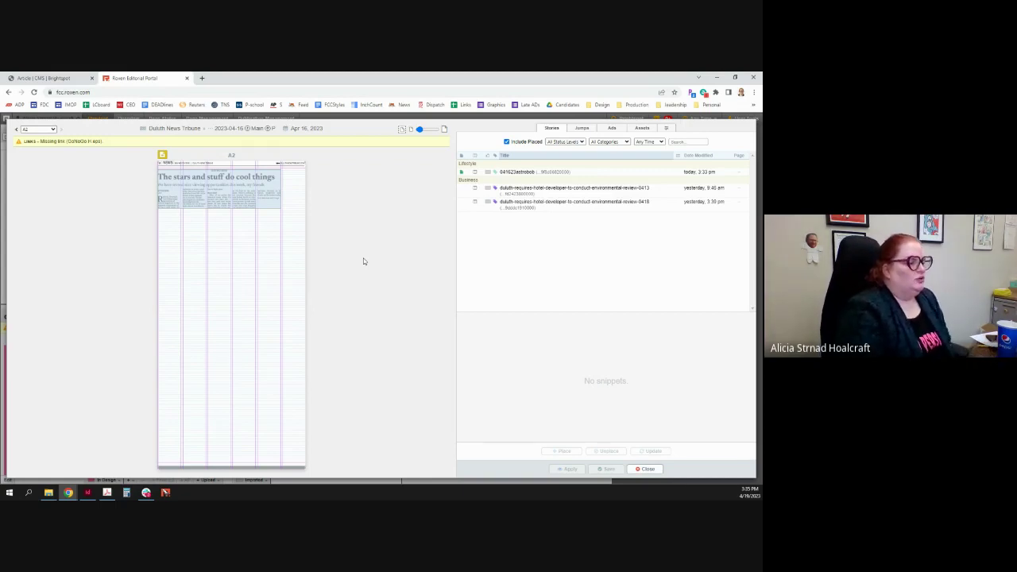
Close page A2 in Page Composer, open it for editing from Page Management in Adobe InDesign and switch to that application.
mouse_move(266, 205)
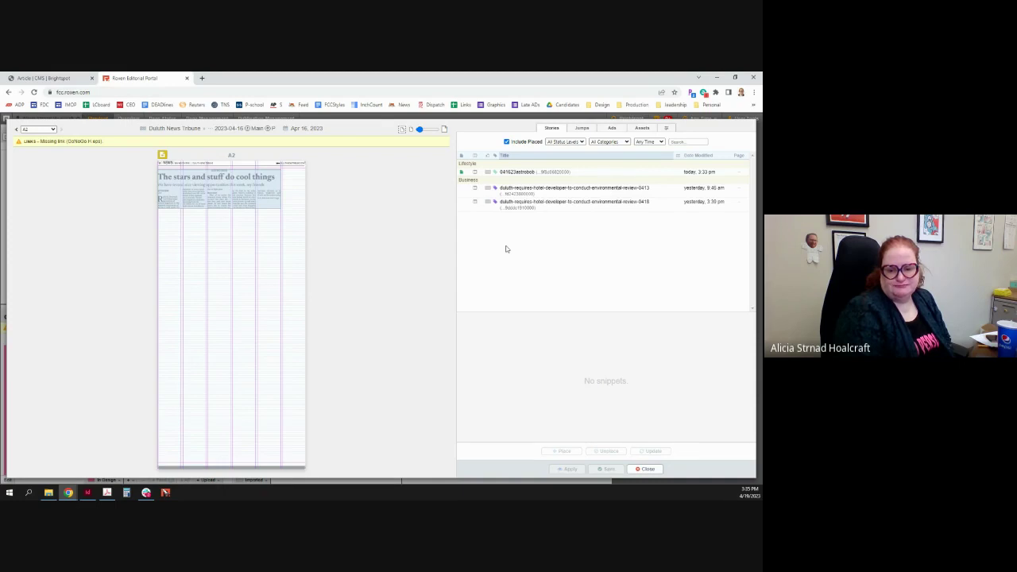
left_click(646, 469)
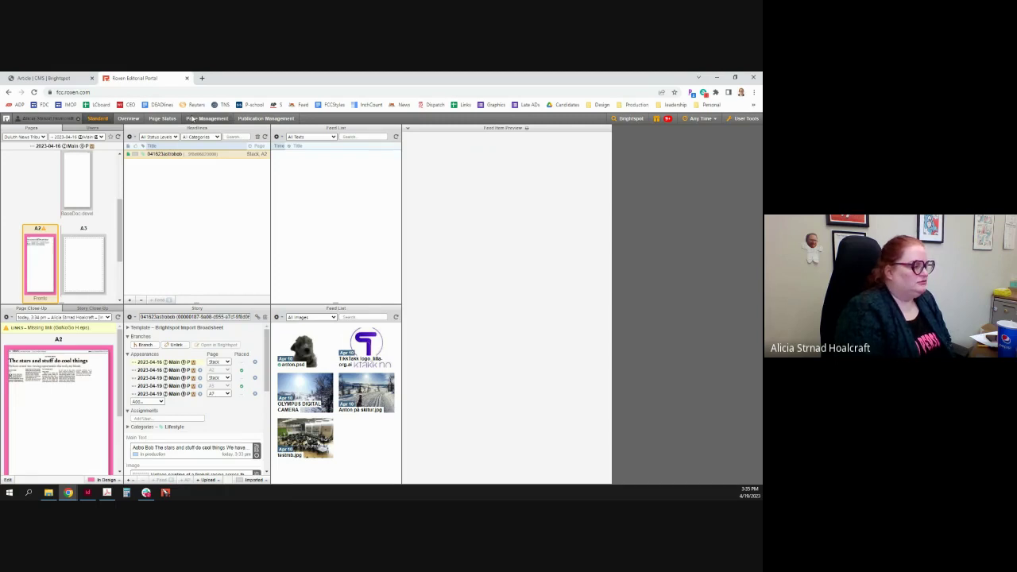
left_click(193, 118)
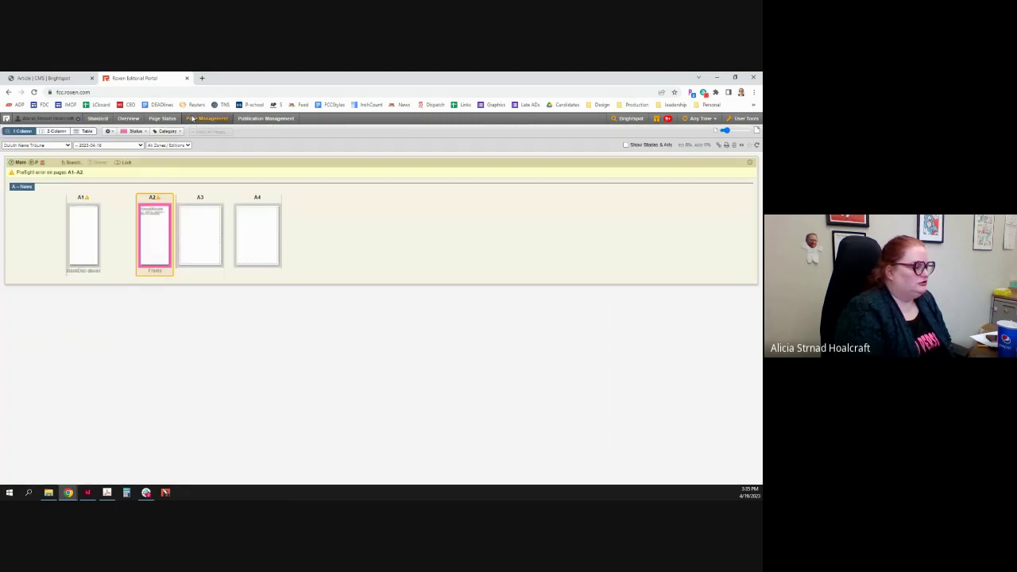
right_click(158, 229)
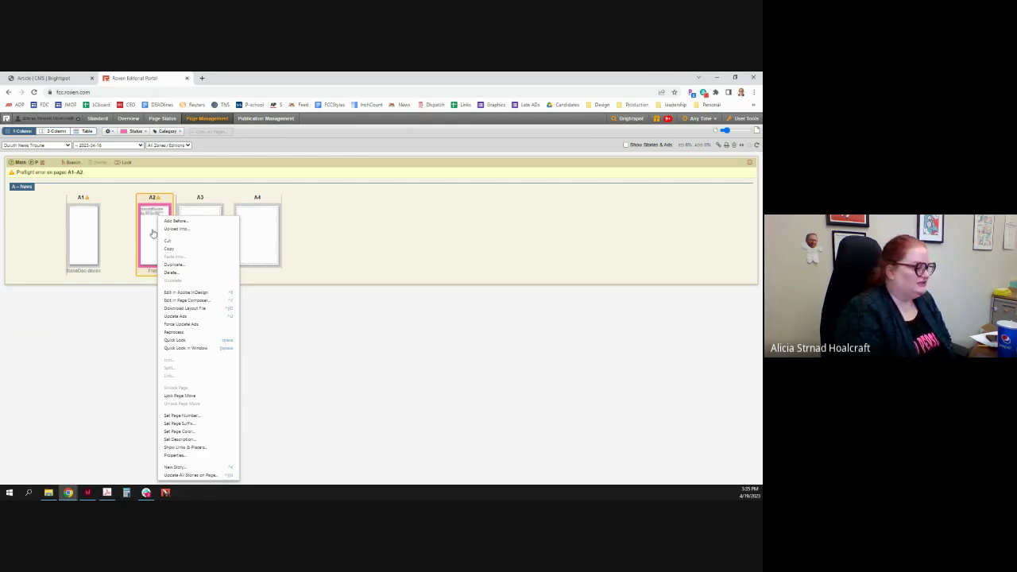
left_click(186, 294)
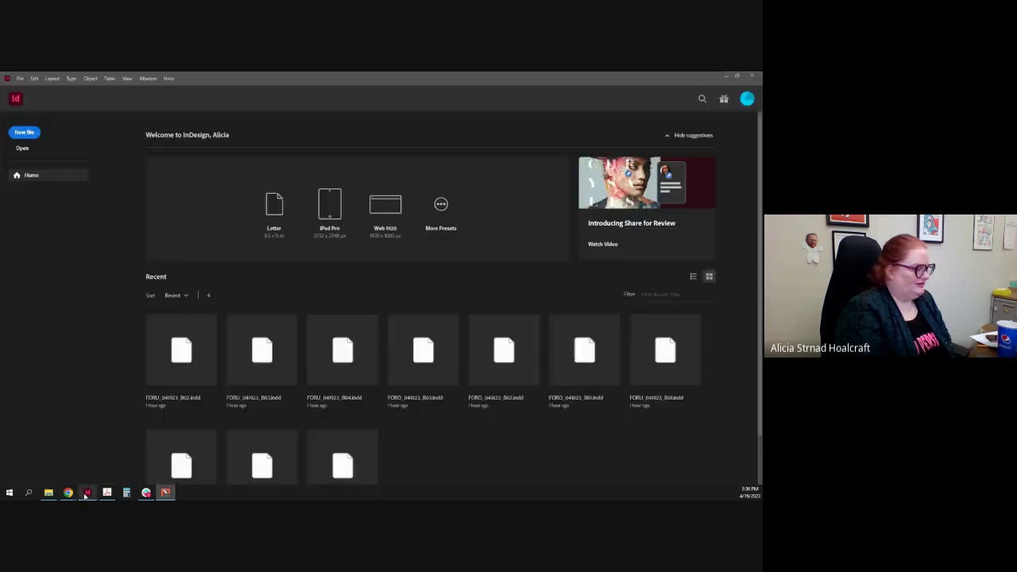
left_click(87, 492)
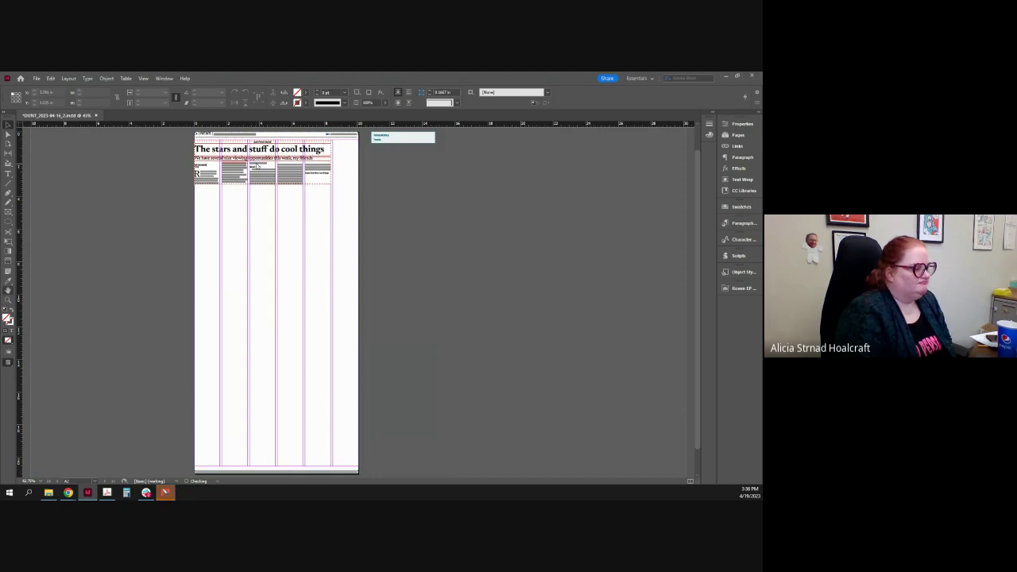
Draw an empty picture frame about 5 in wide and 2.6 in deep across the story's middle three columns, below the intro.
key("ctrl+1")
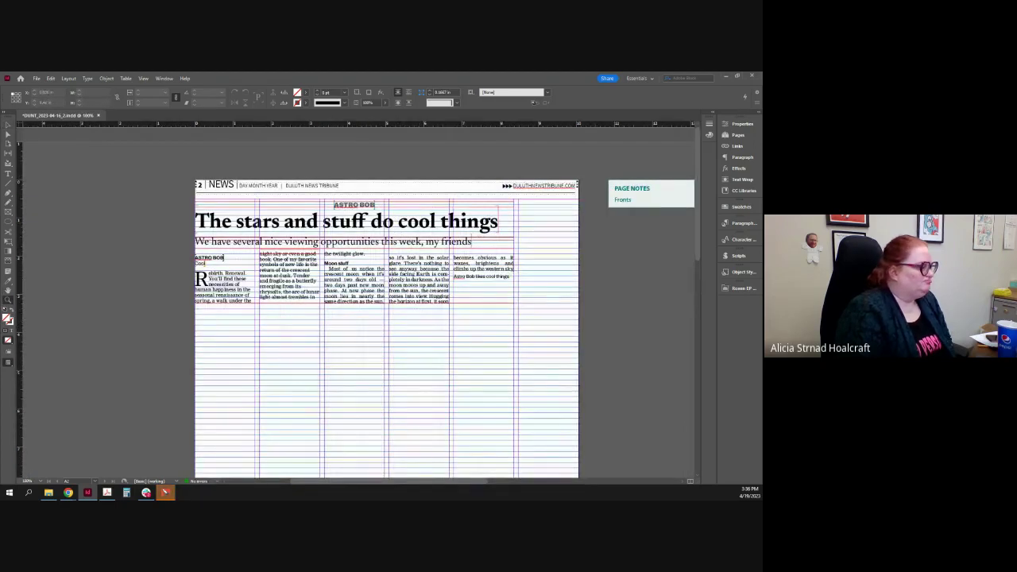
left_click(8, 211)
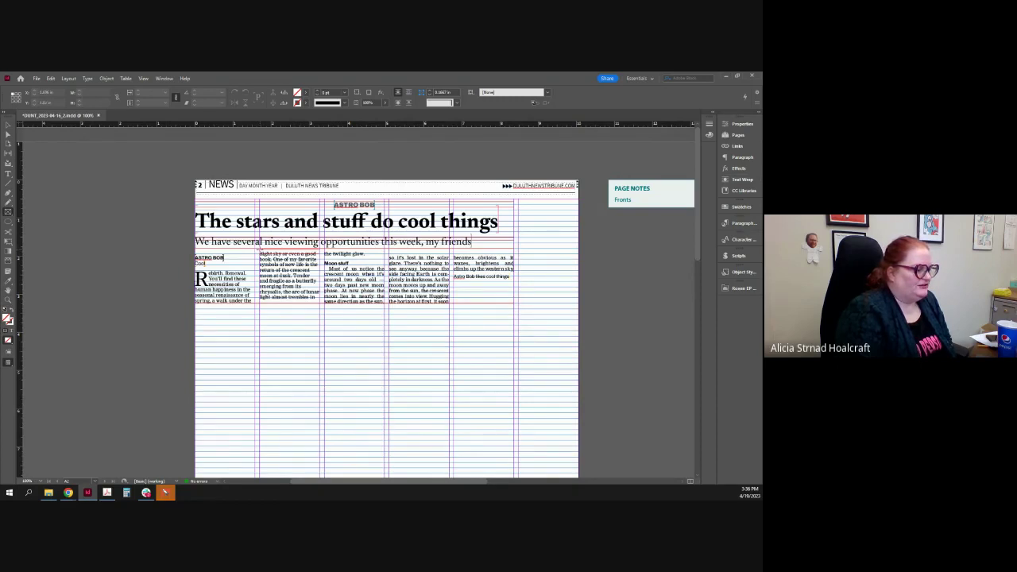
left_click_drag(259, 251, 451, 376)
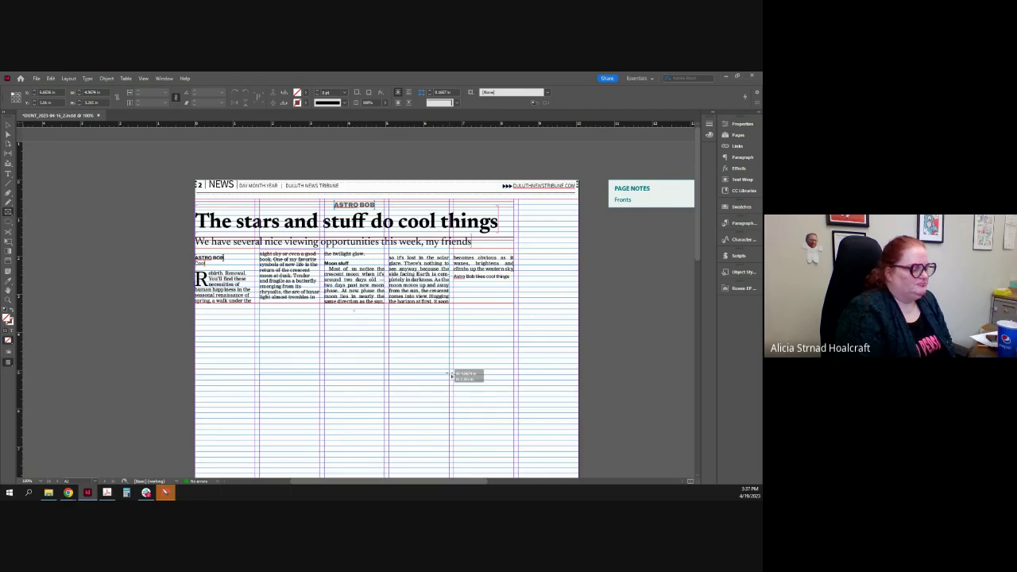
left_click_drag(451, 376, 450, 347)
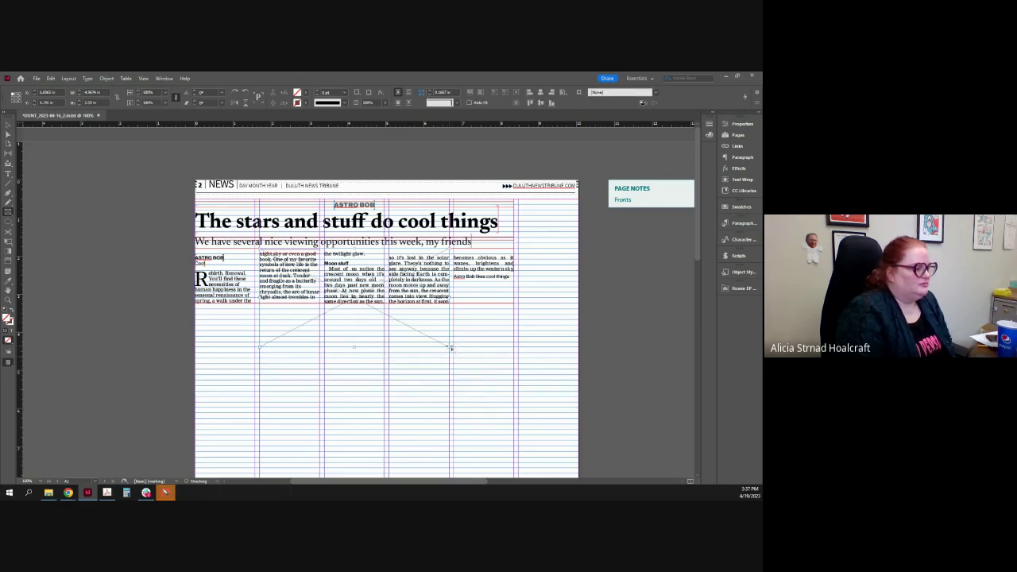
Give the new picture frame a 0.5 pt stroke and wrap the text around its bounding box.
left_click(326, 92)
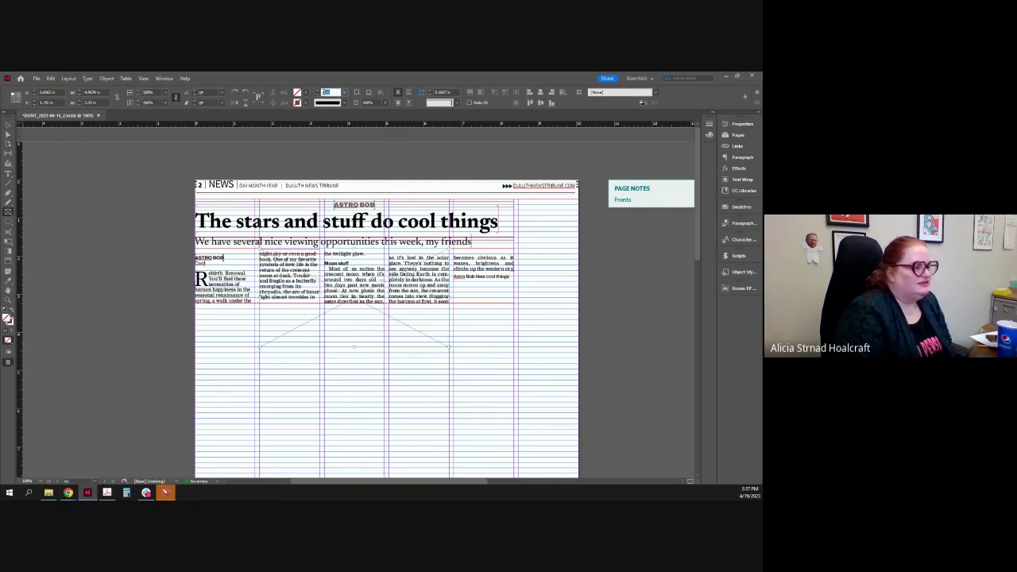
type("0.5")
key("Return")
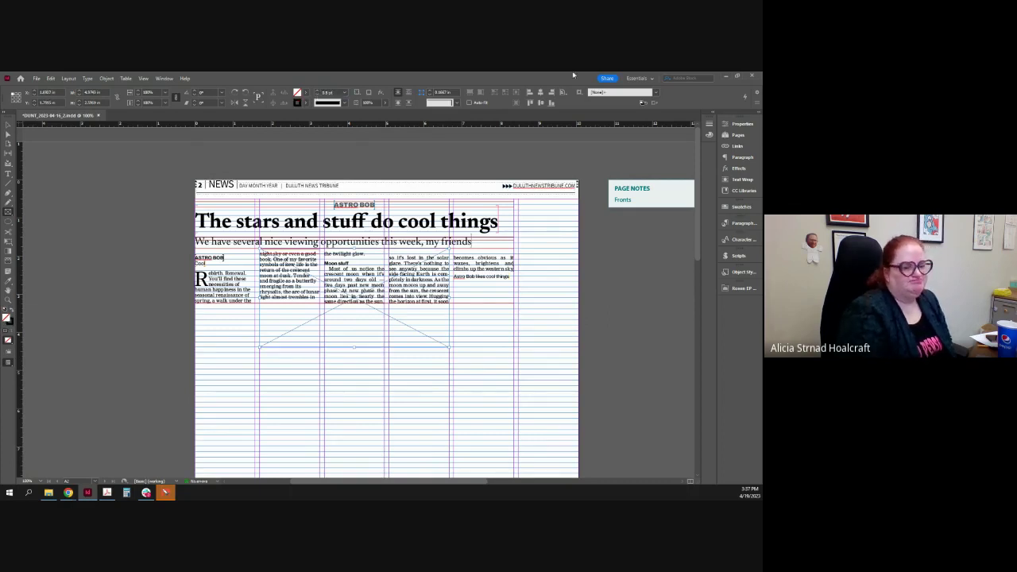
left_click(740, 179)
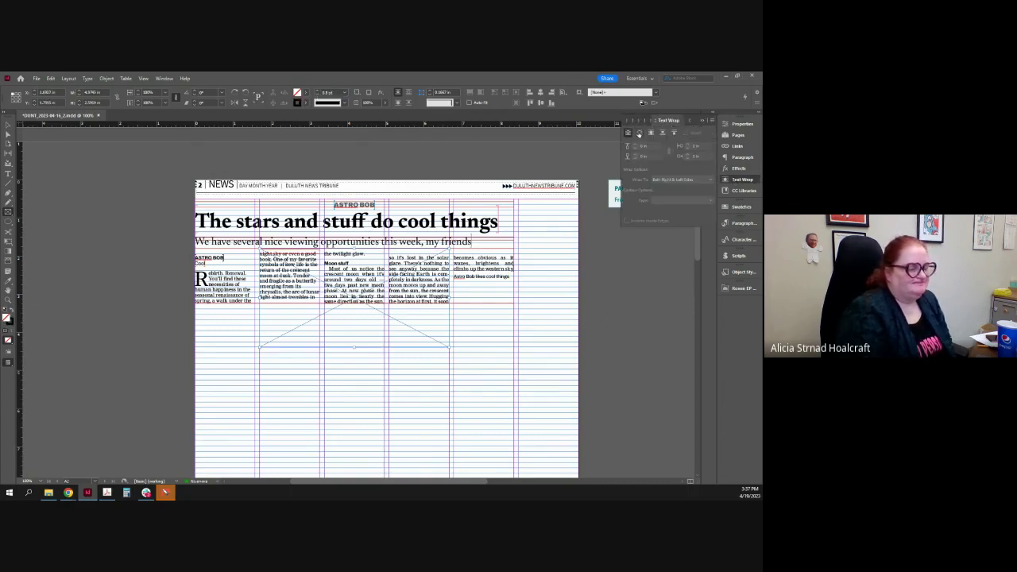
left_click(640, 132)
Extend the story's body text frame downward so its text flows around and just below the picture frame.
key("v")
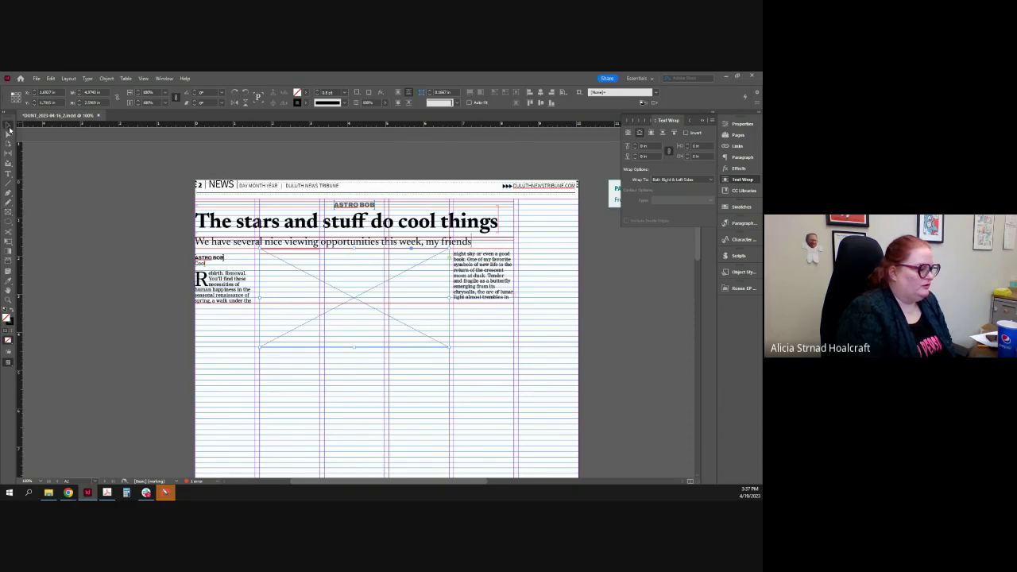
left_click(229, 290)
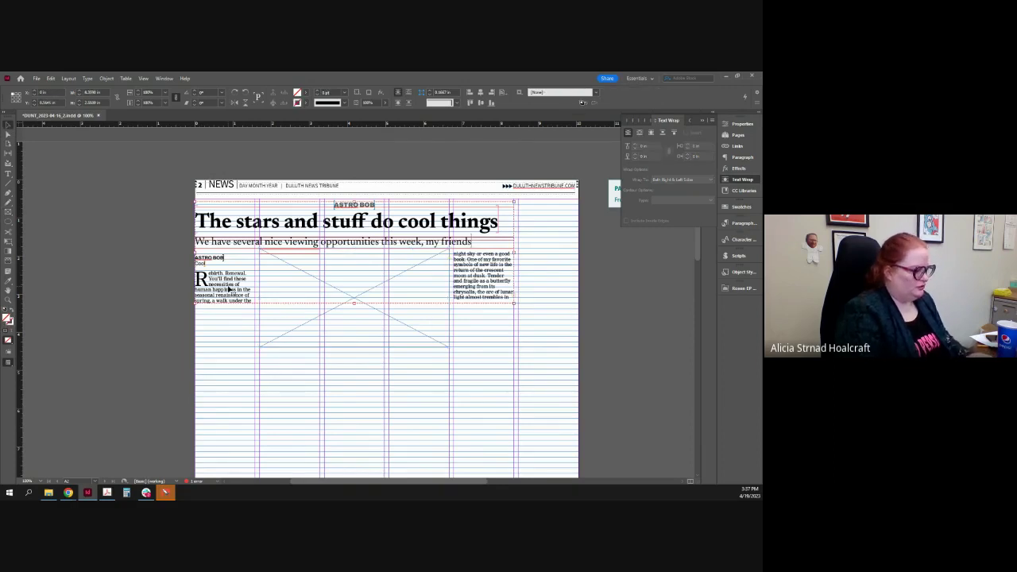
key("ctrl+z")
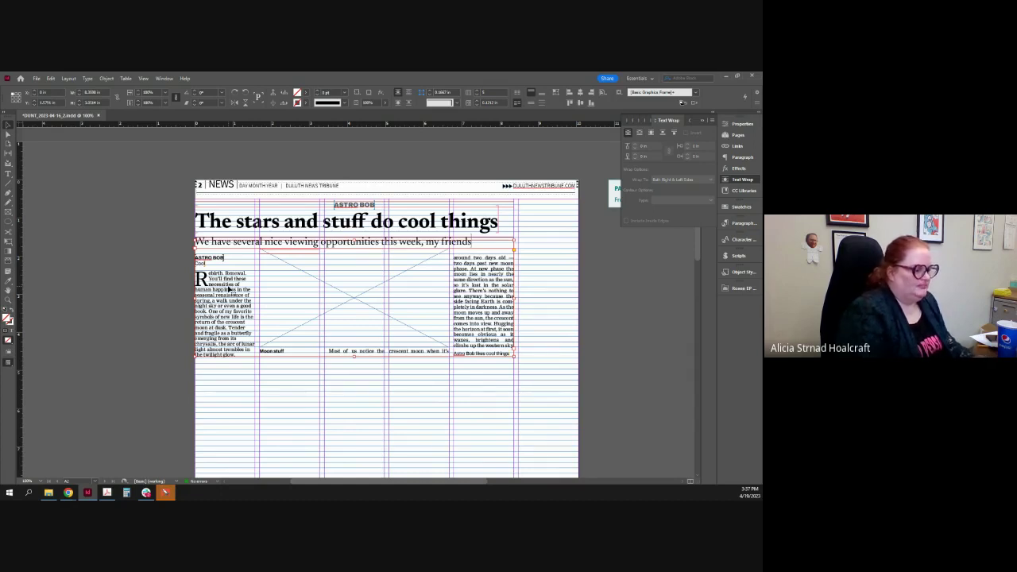
key("ctrl+z")
key("ctrl+z")
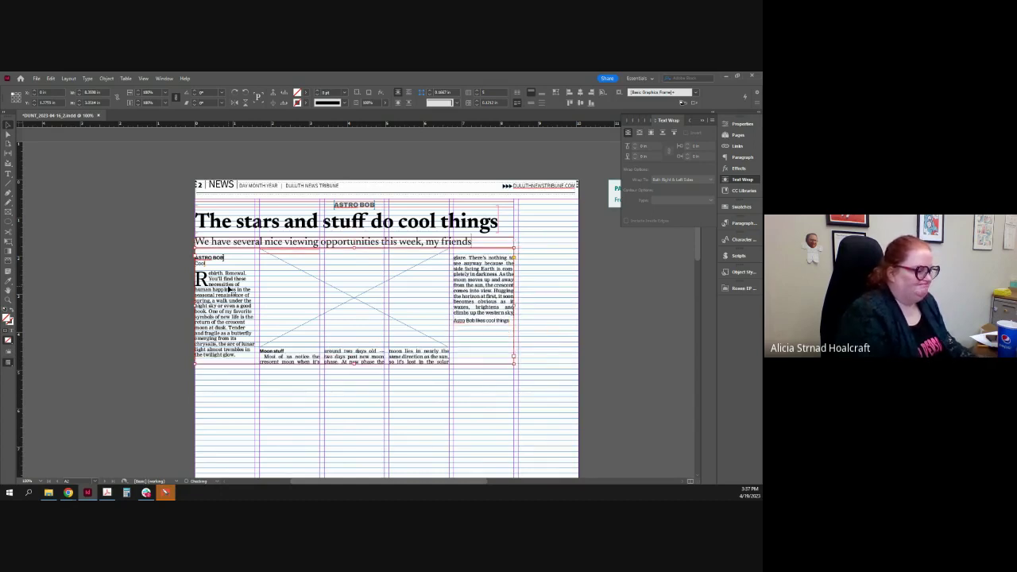
key("Down")
key("Down")
key("Down")
key("Down")
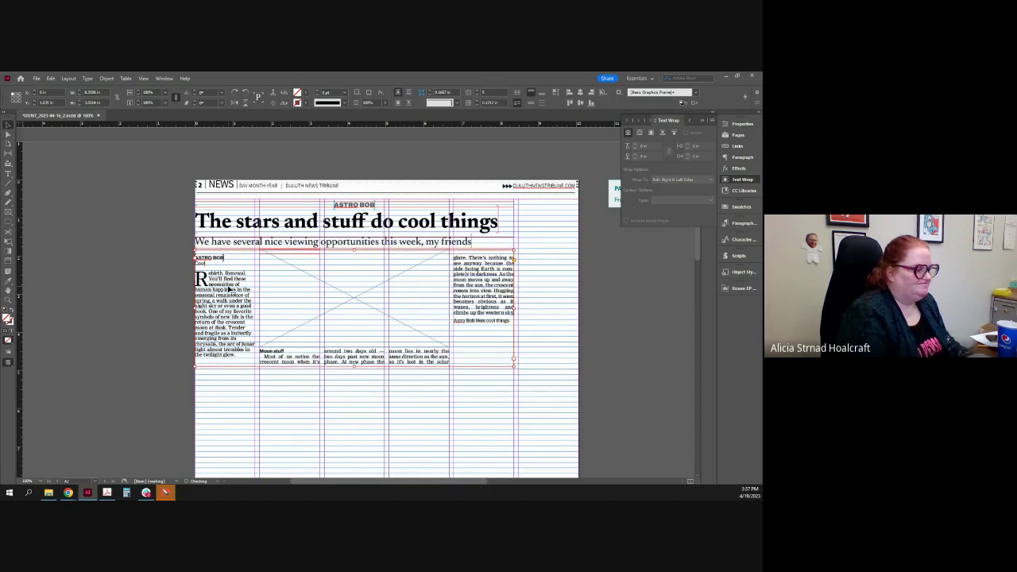
key("ctrl+z")
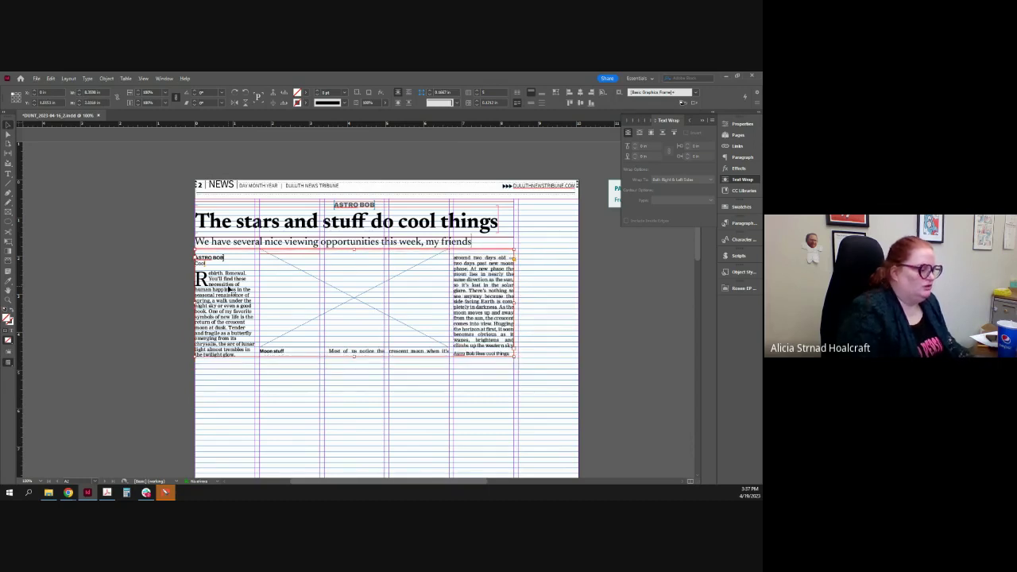
Save the page A2 document in InDesign and switch back to the Roxen Editorial Portal.
left_click(159, 302)
left_click(369, 350)
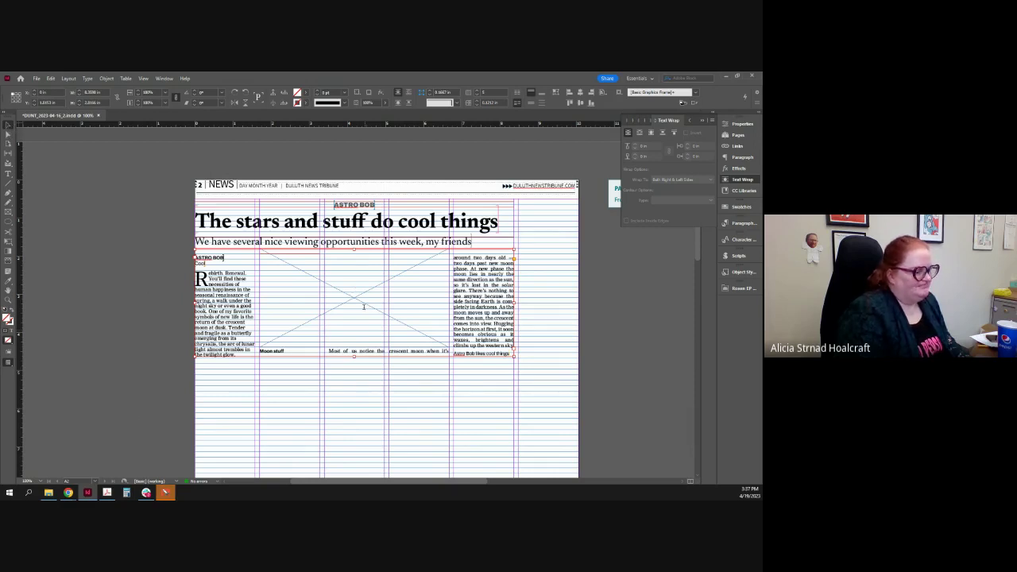
left_click(363, 352)
left_click(356, 310)
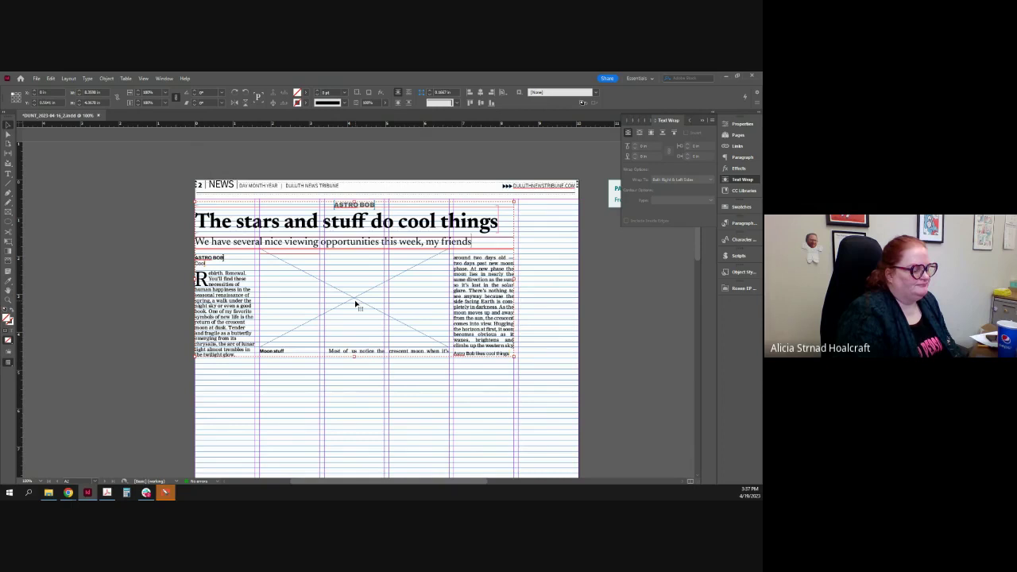
key("ctrl+s")
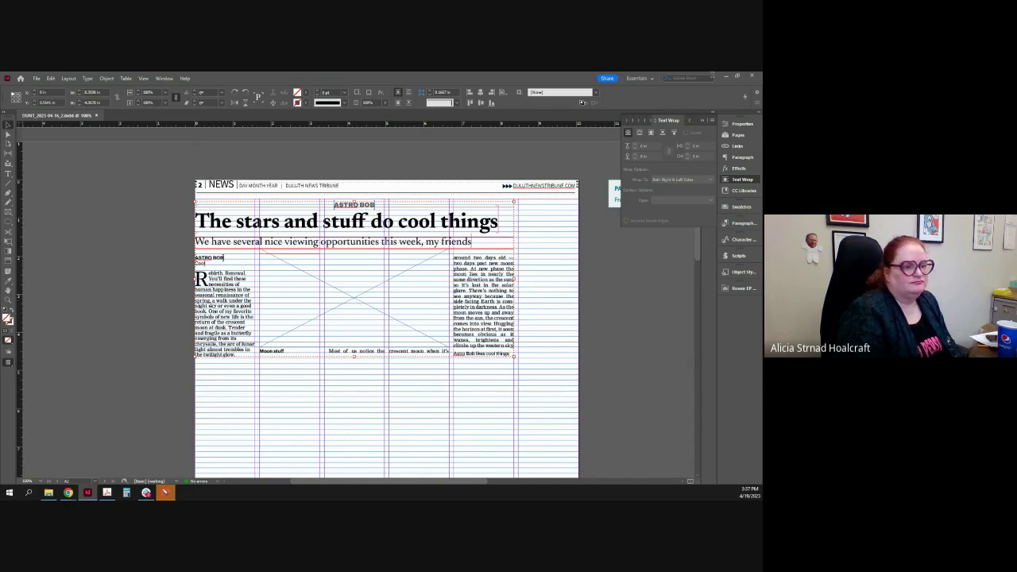
left_click(724, 78)
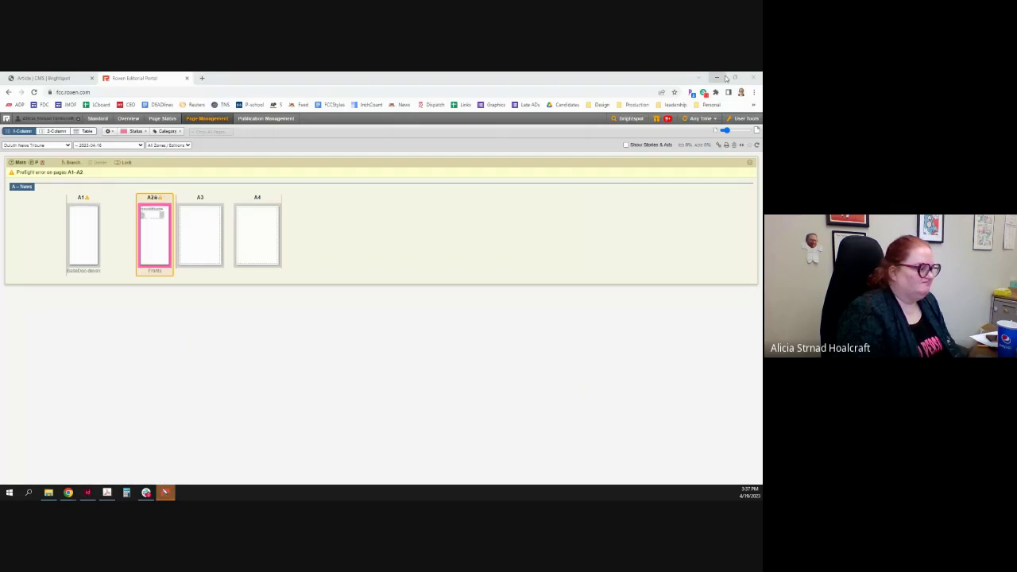
Enlarge the page thumbnails in Page Management to their maximum size.
right_click(156, 231)
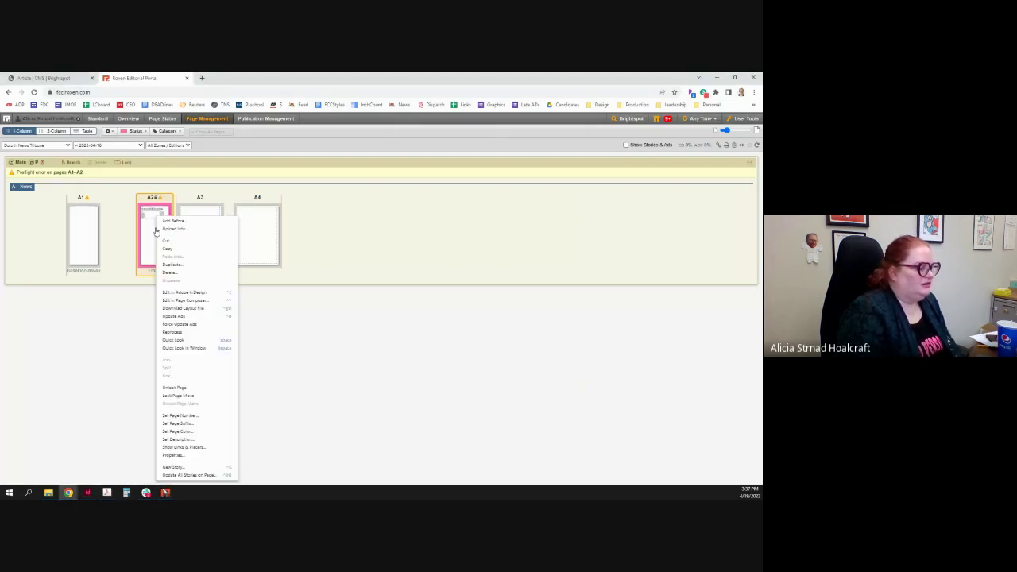
left_click(134, 293)
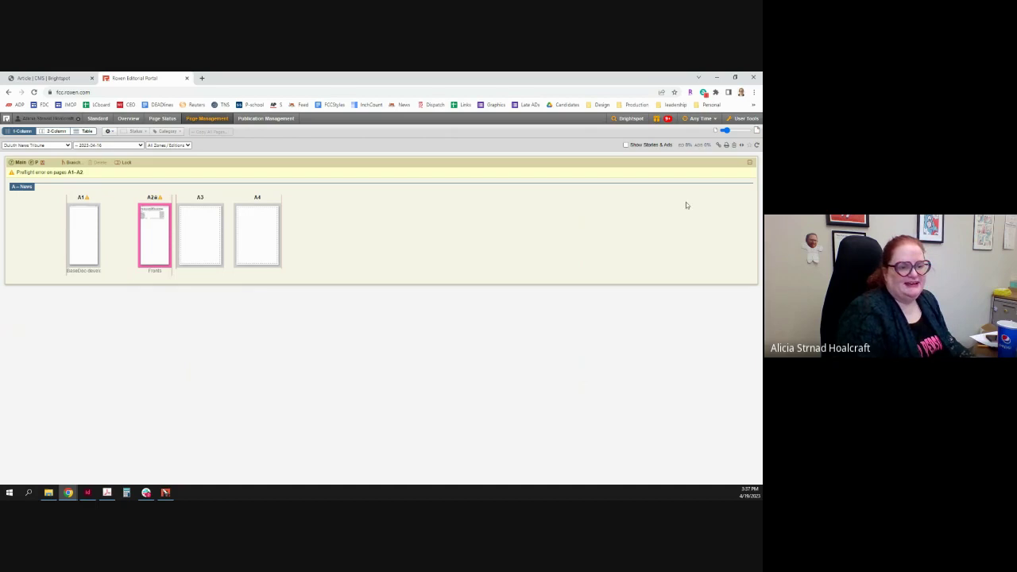
left_click(731, 132)
left_click_drag(731, 132, 750, 133)
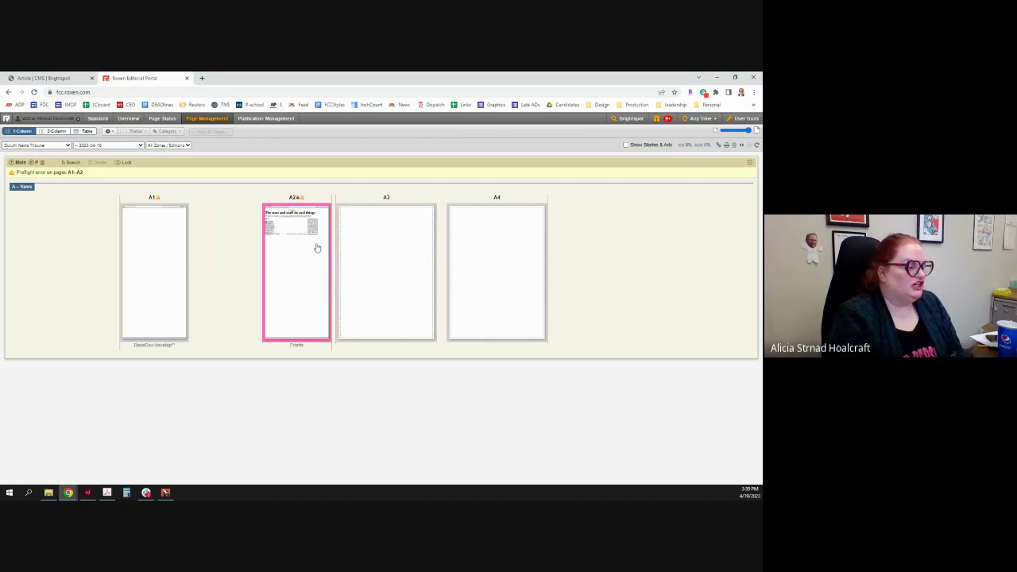
Try to open page A2 for editing from Page Management.
left_click(281, 228)
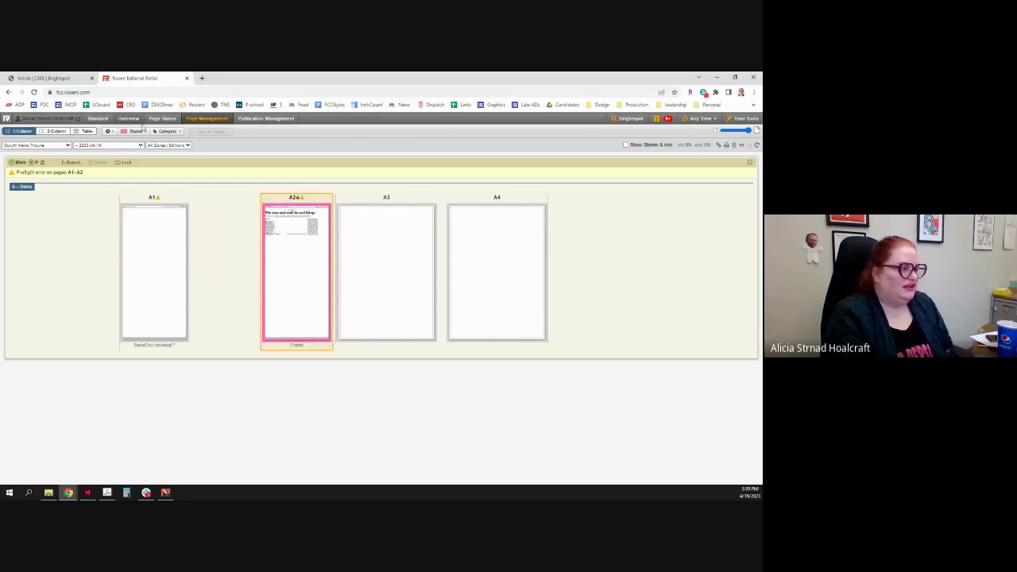
left_click(206, 119)
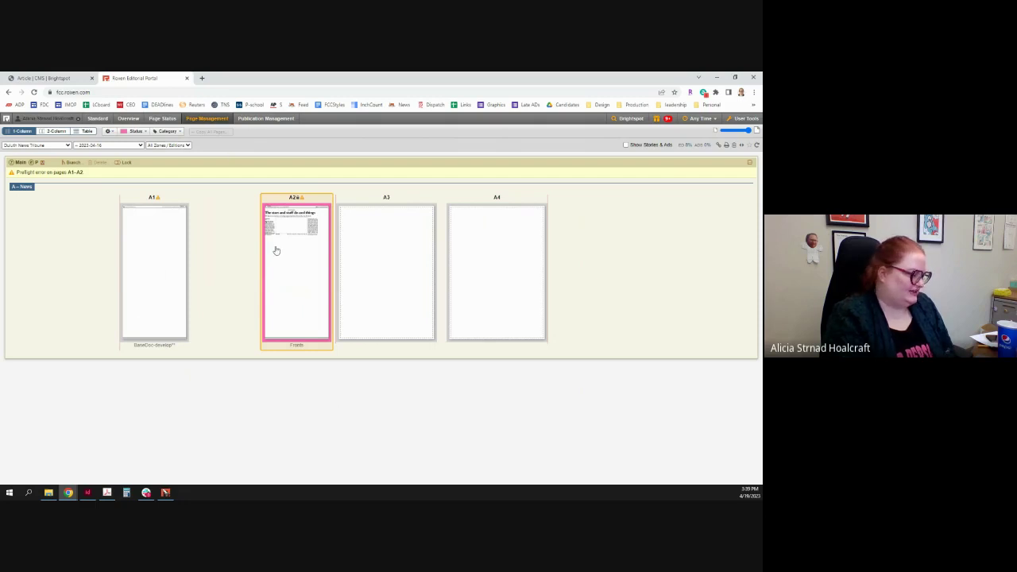
right_click(295, 228)
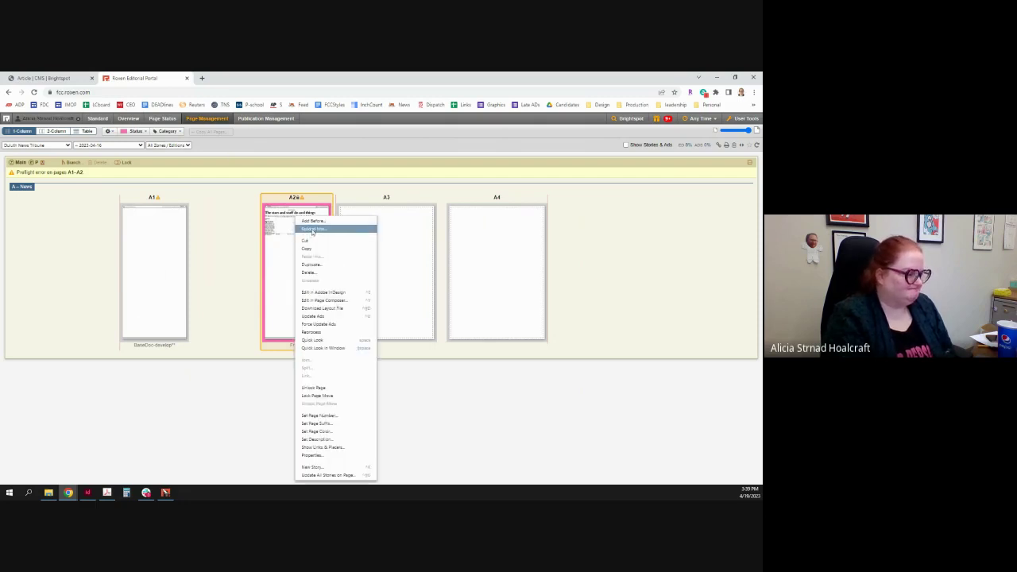
left_click(324, 309)
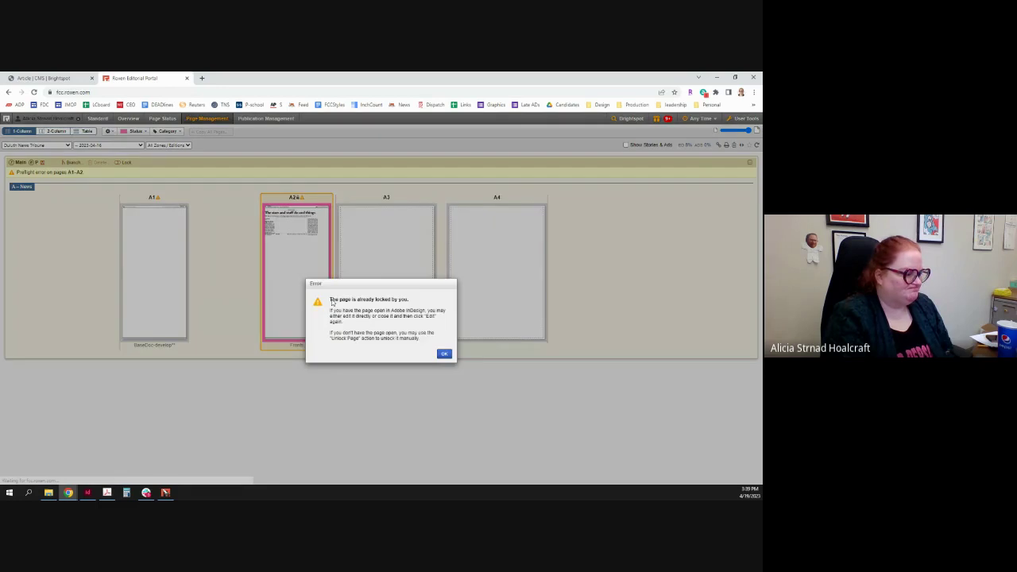
left_click(448, 357)
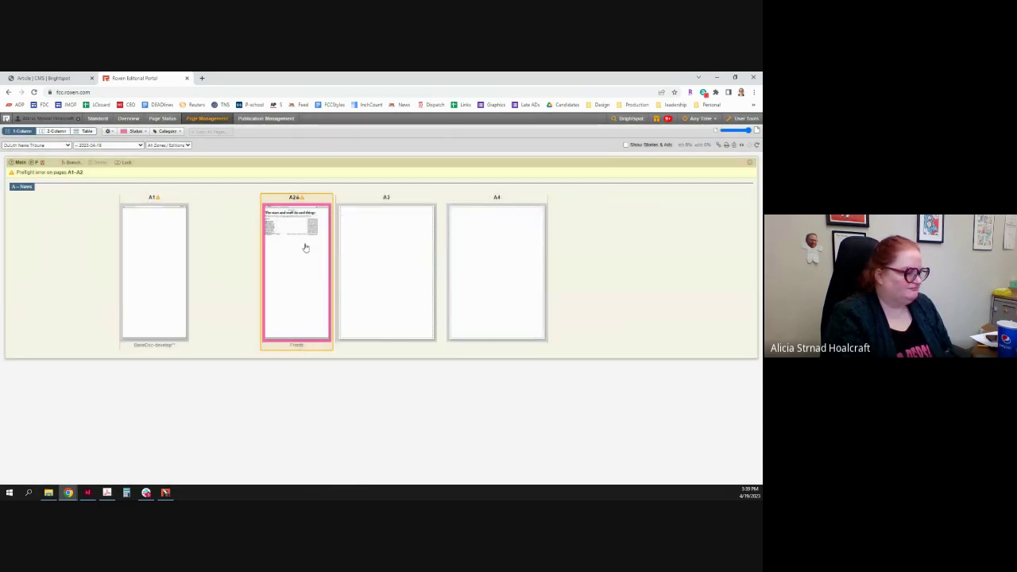
Unlock page A2 and open it in Page Composer.
right_click(306, 245)
left_click(295, 254)
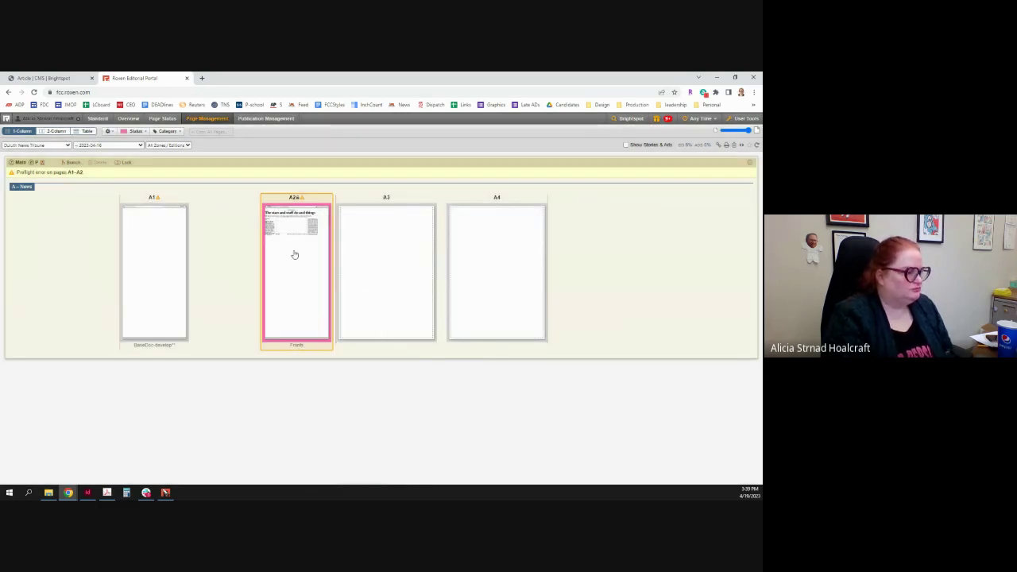
right_click(292, 243)
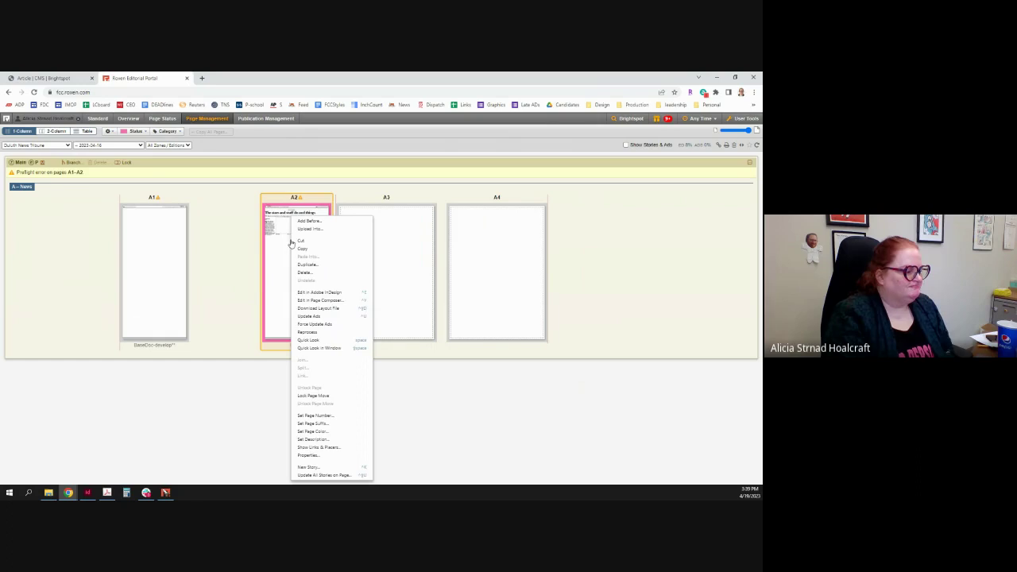
left_click(325, 300)
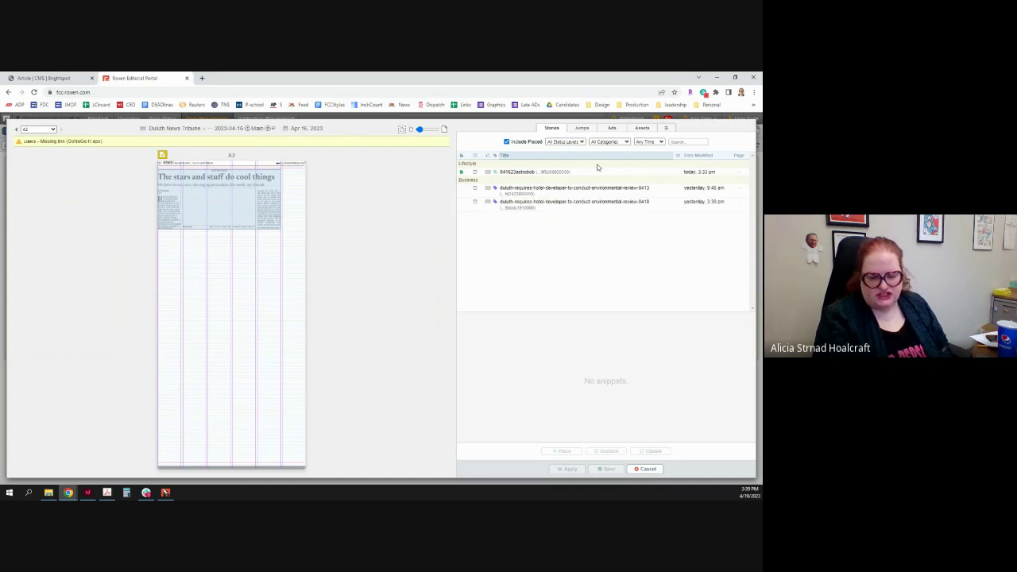
Browse the layout templates offered for the hotel-developer story ending in 0413, and view page A1 before returning to A2.
left_click(556, 172)
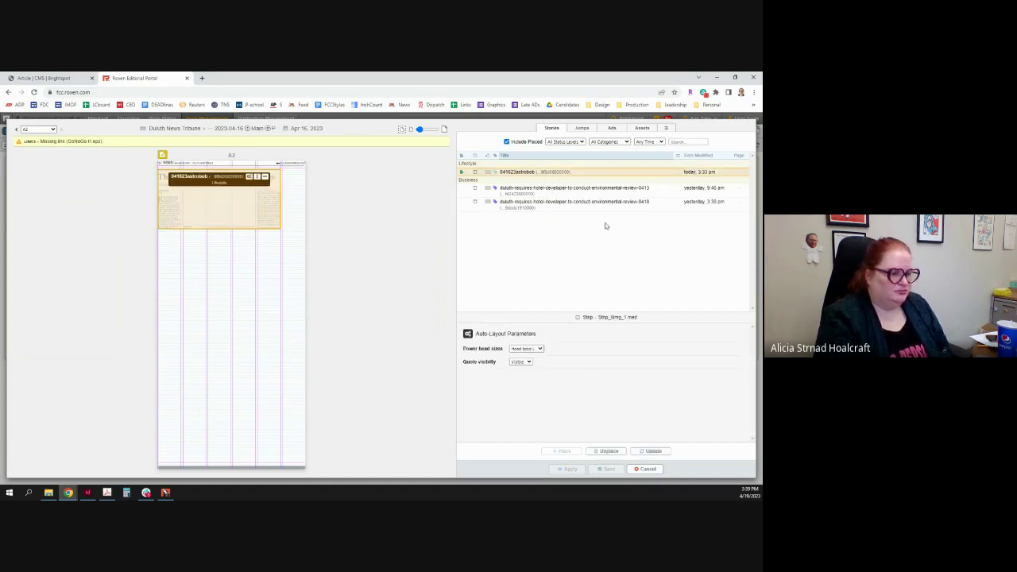
left_click(571, 195)
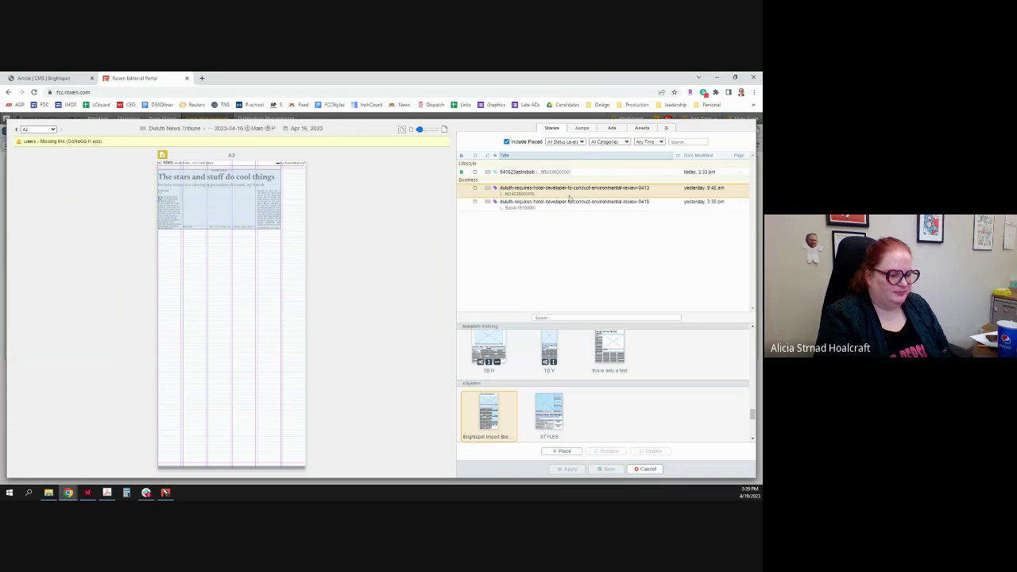
left_click(752, 405)
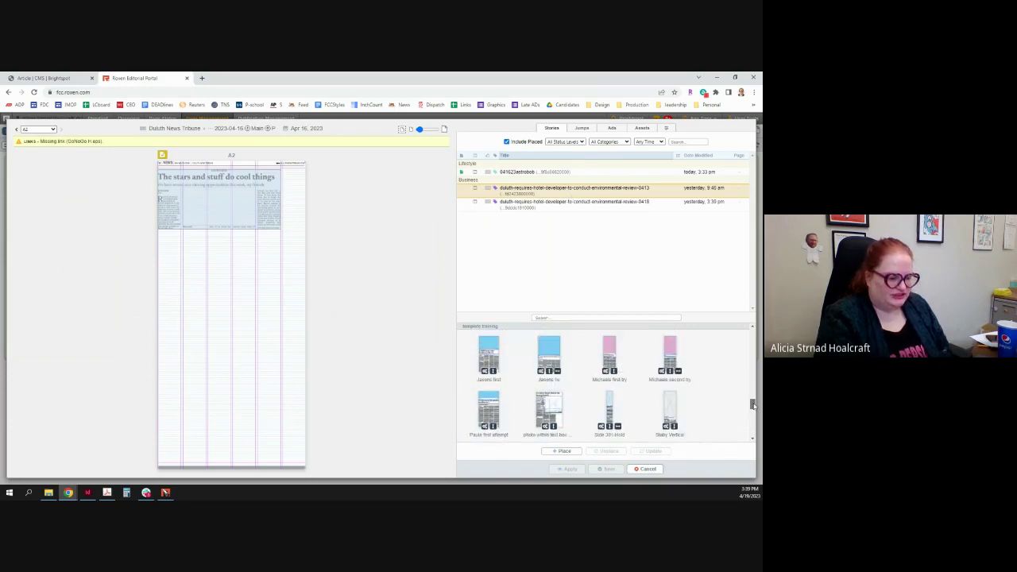
left_click_drag(753, 405, 753, 366)
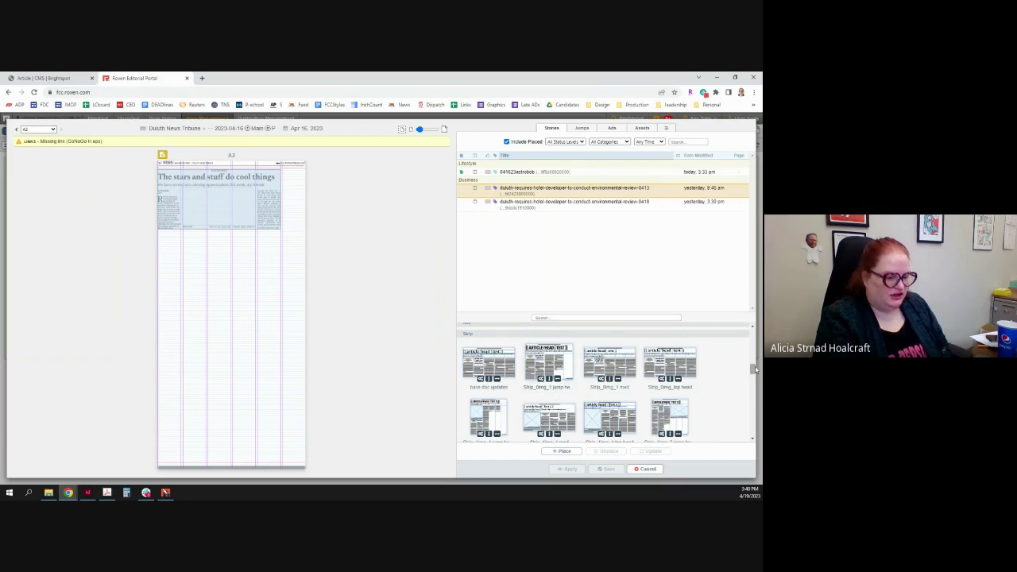
left_click_drag(754, 366, 745, 423)
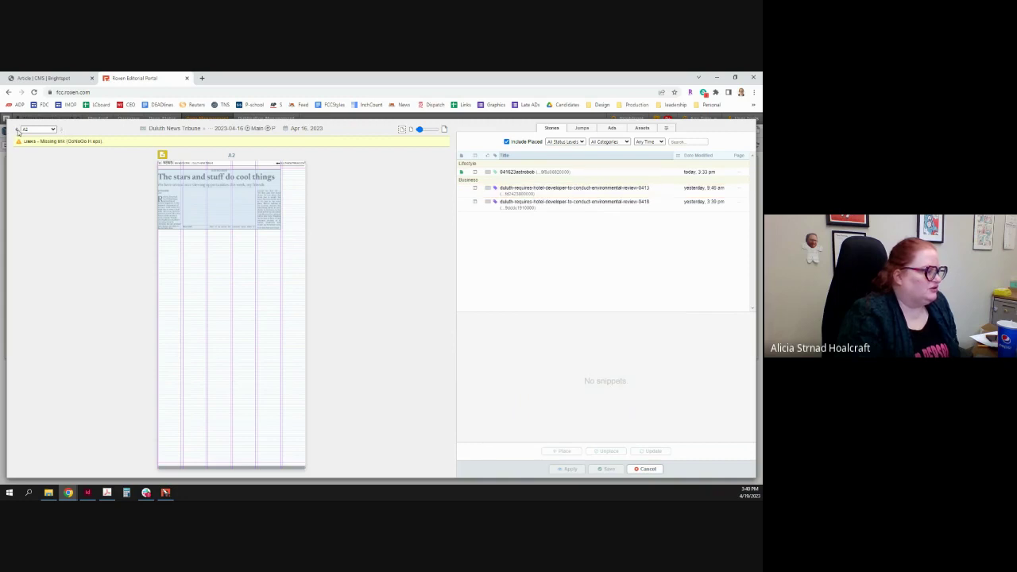
left_click(17, 131)
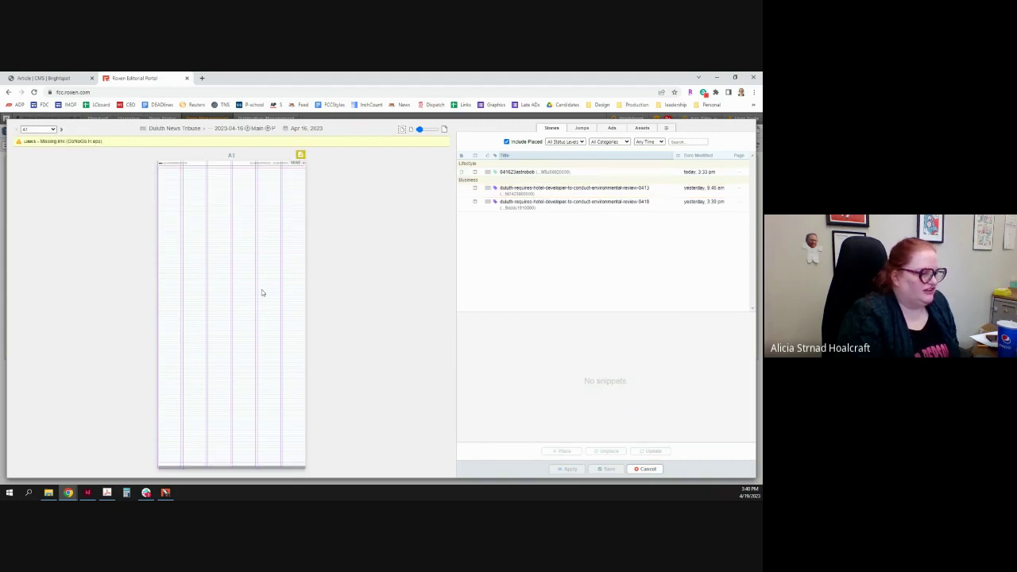
left_click(63, 130)
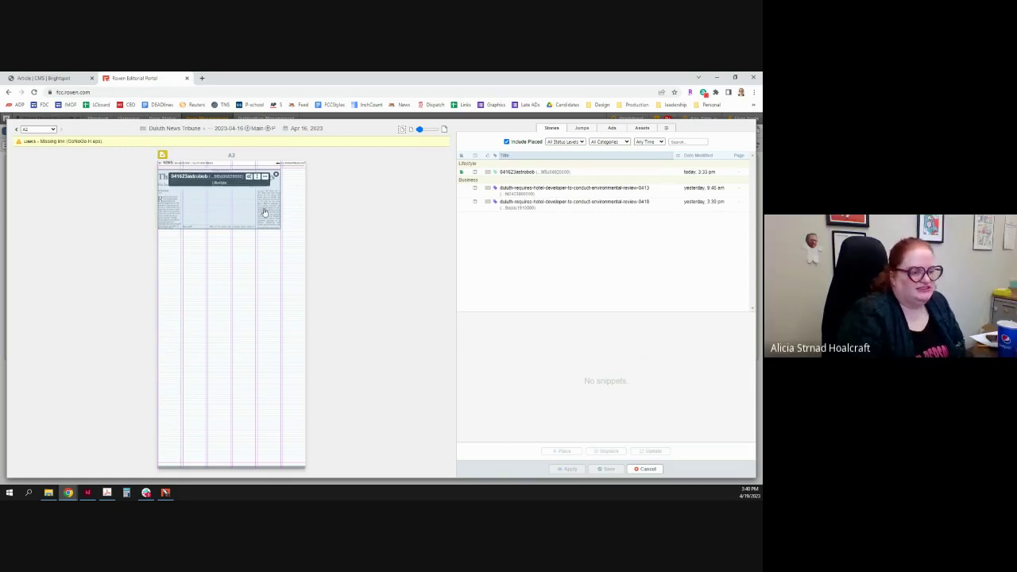
Browse the template training layouts for the 0413 story and close Page Composer without saving.
left_click(509, 194)
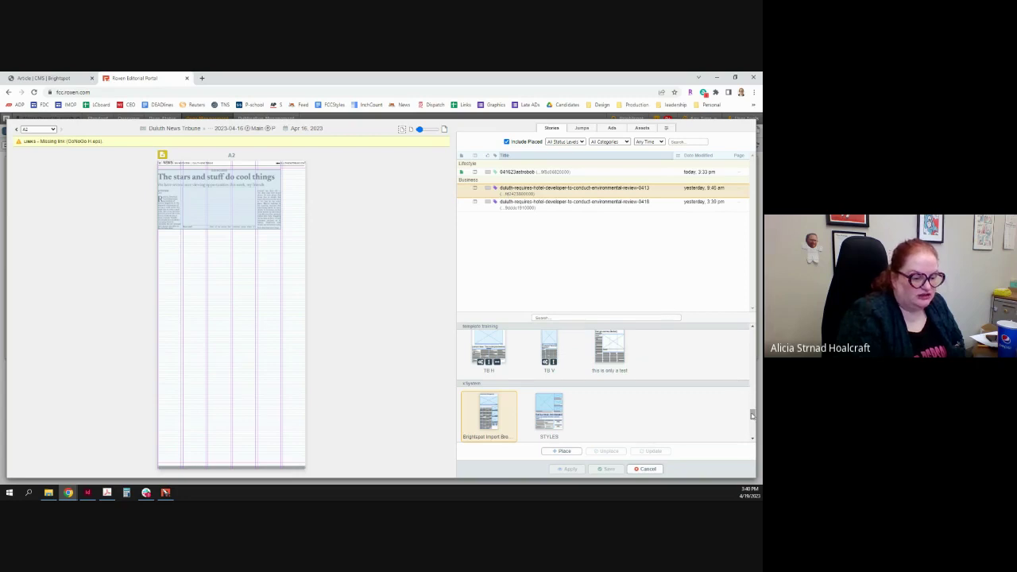
left_click_drag(752, 414, 760, 384)
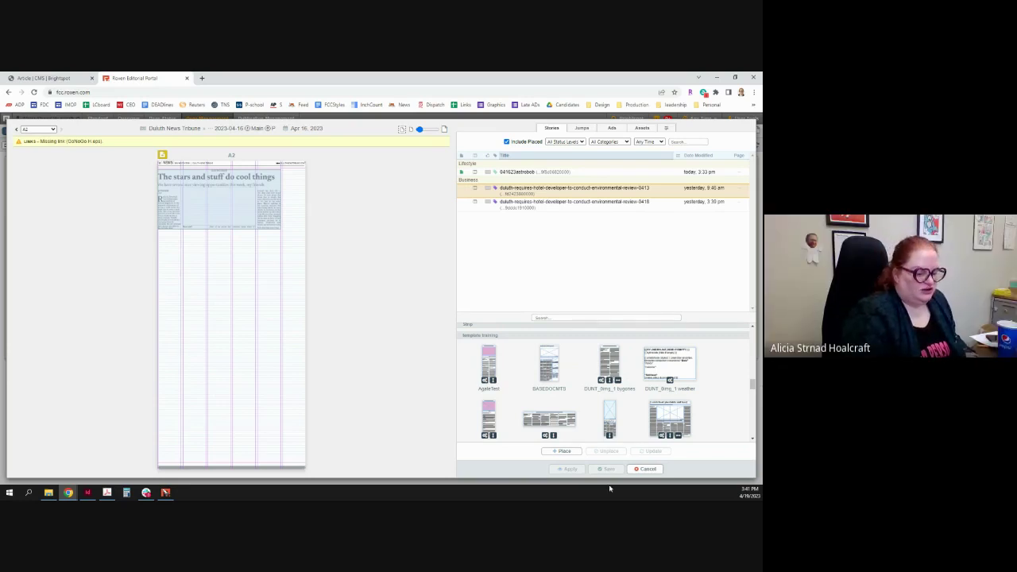
left_click(646, 469)
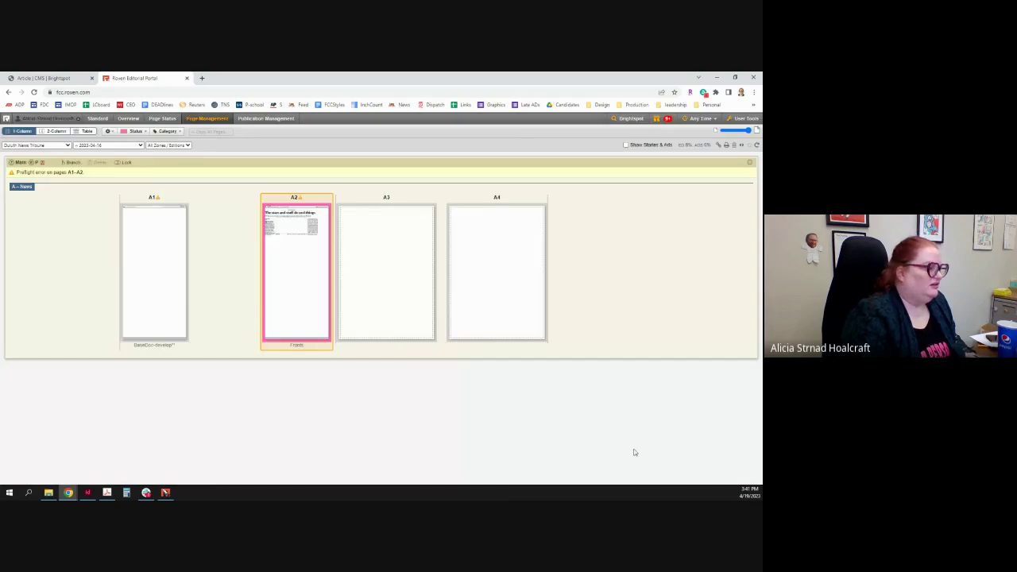
Open the main text of 041623astrobob in the Standard view and highlight most of the last body paragraph.
left_click(97, 119)
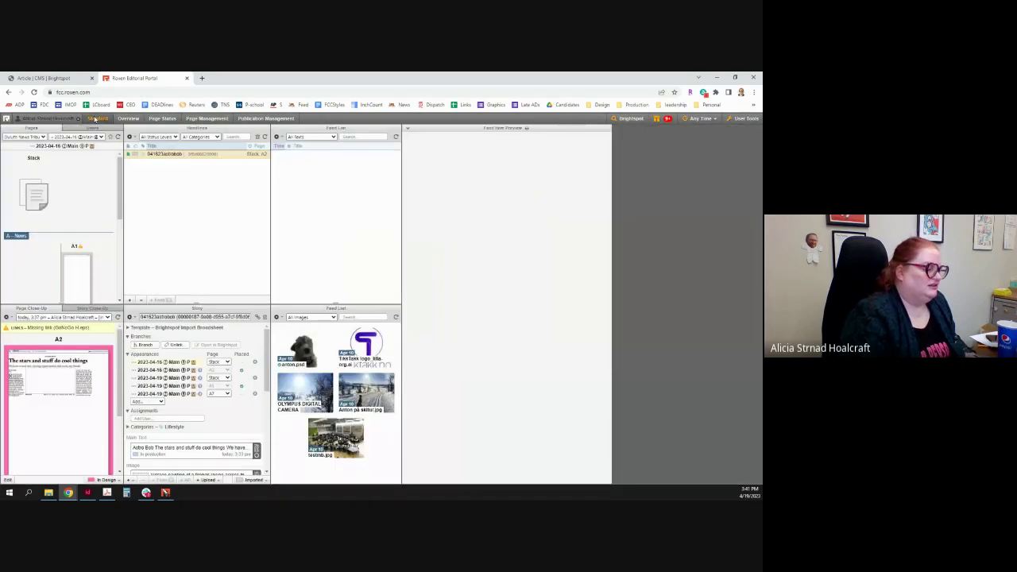
double_click(194, 452)
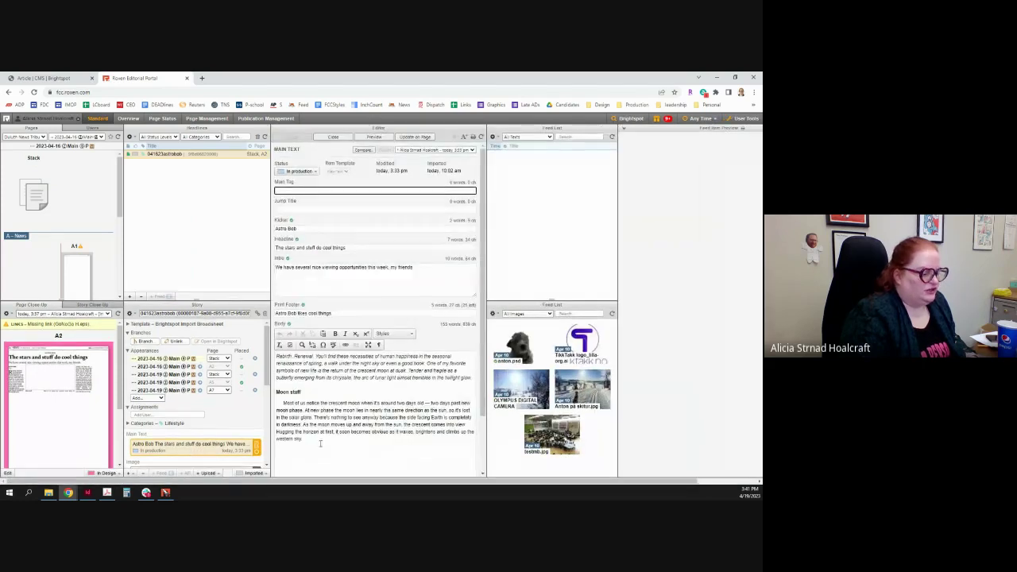
left_click_drag(302, 439, 291, 410)
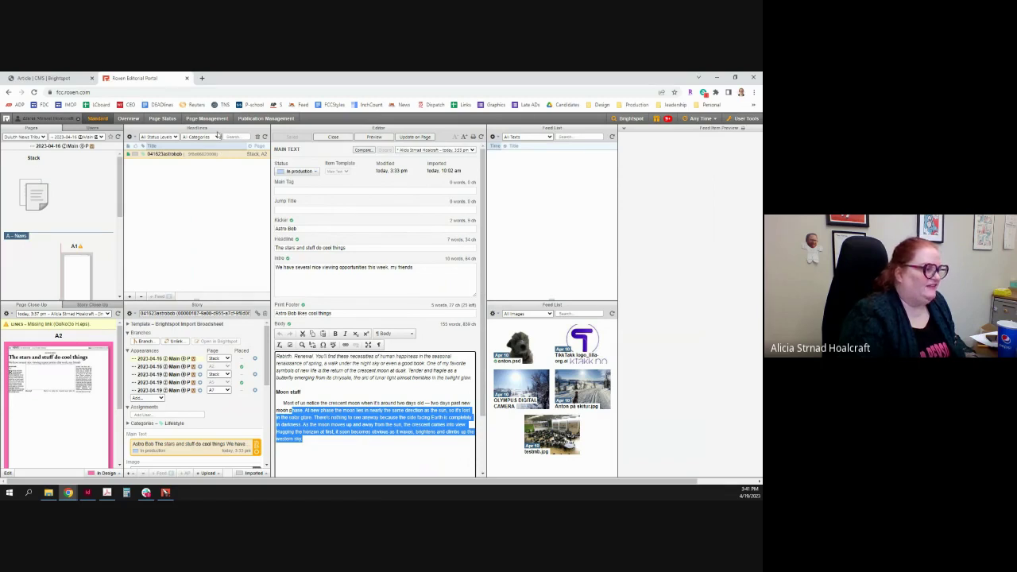
Return to Page Management and open page A2 in Page Composer again.
left_click(206, 118)
right_click(283, 282)
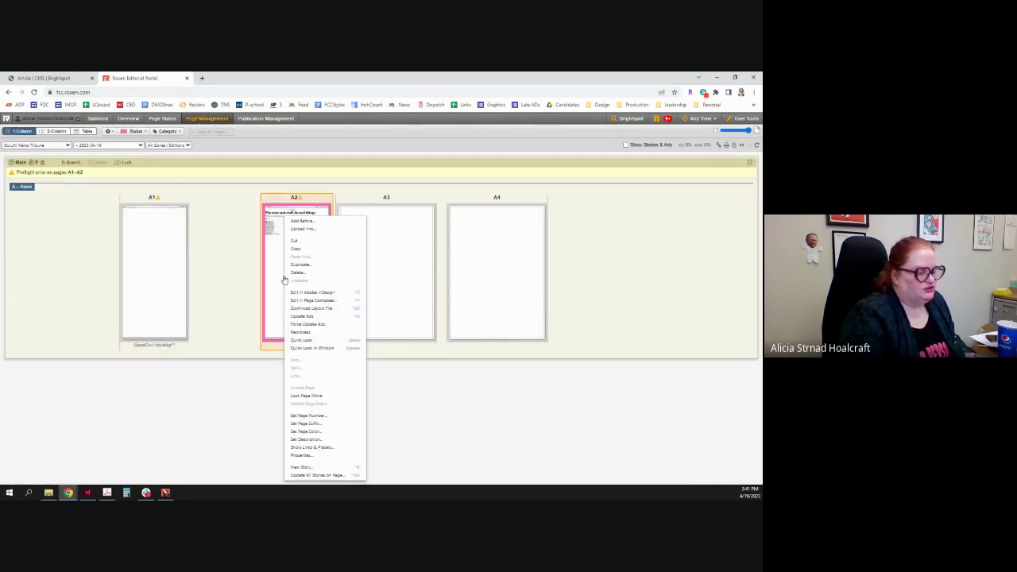
left_click(293, 301)
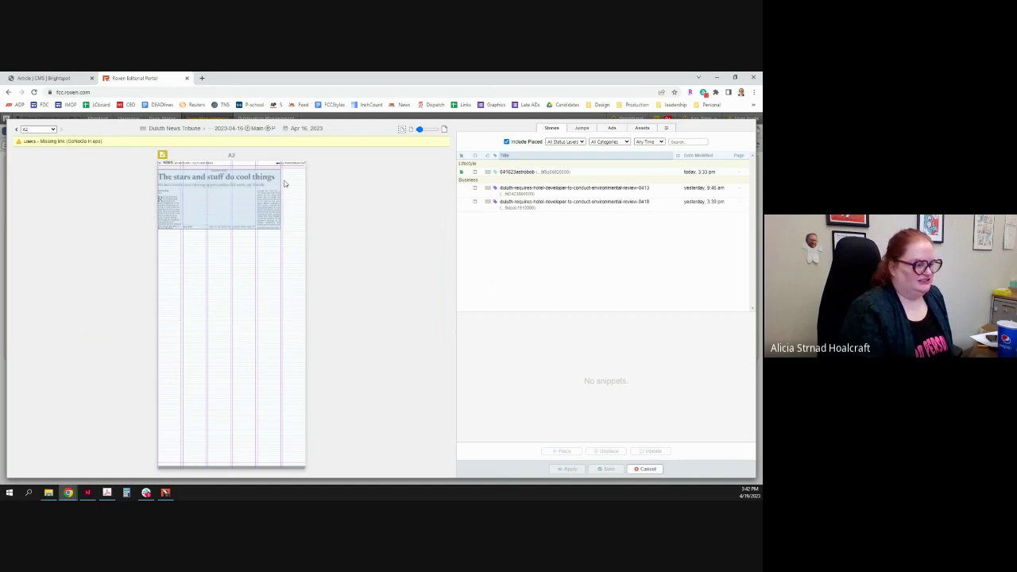
mouse_move(276, 189)
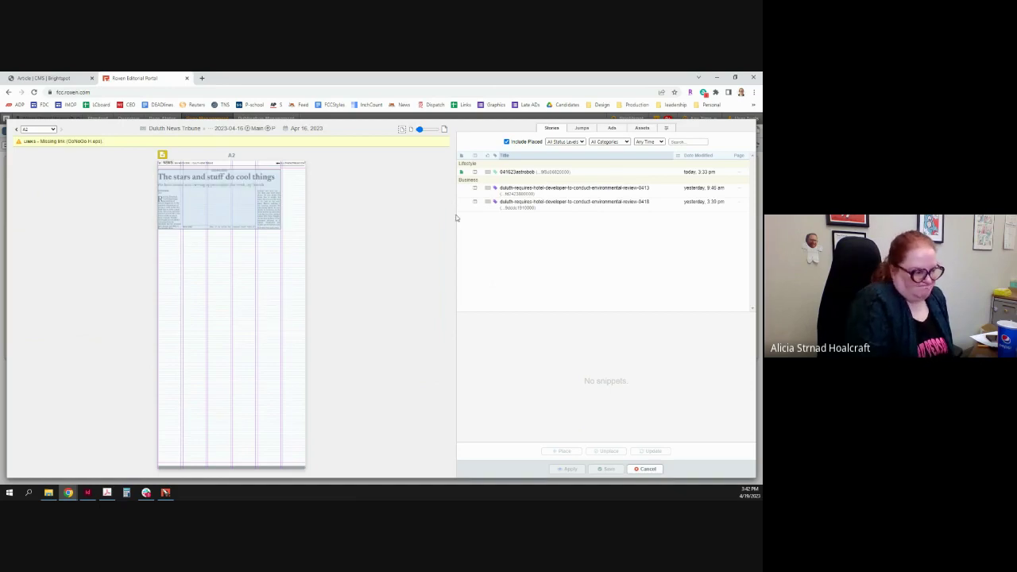